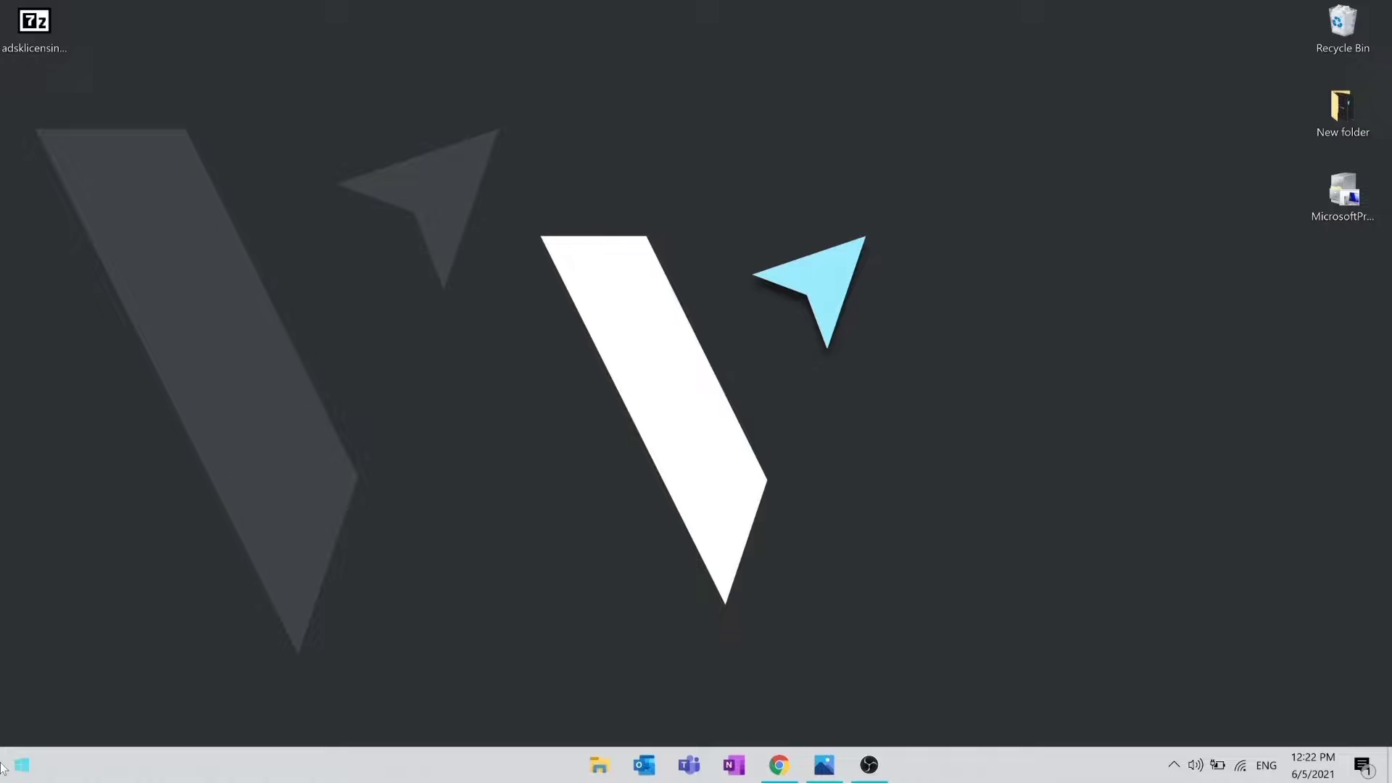
Step: Launch Control Panel from Start search and go to Programs and Features
left_click(2, 768)
type("control")
key("Return")
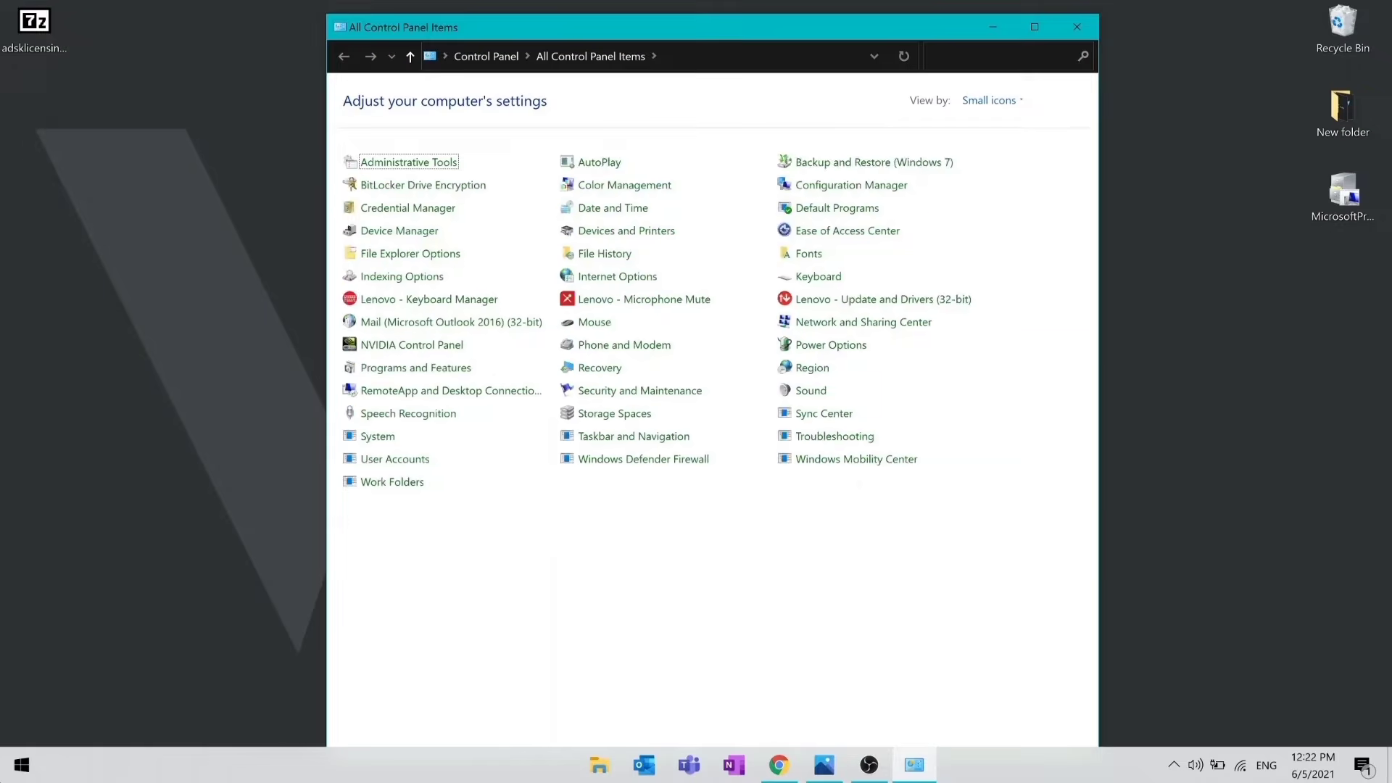
left_click(851, 372)
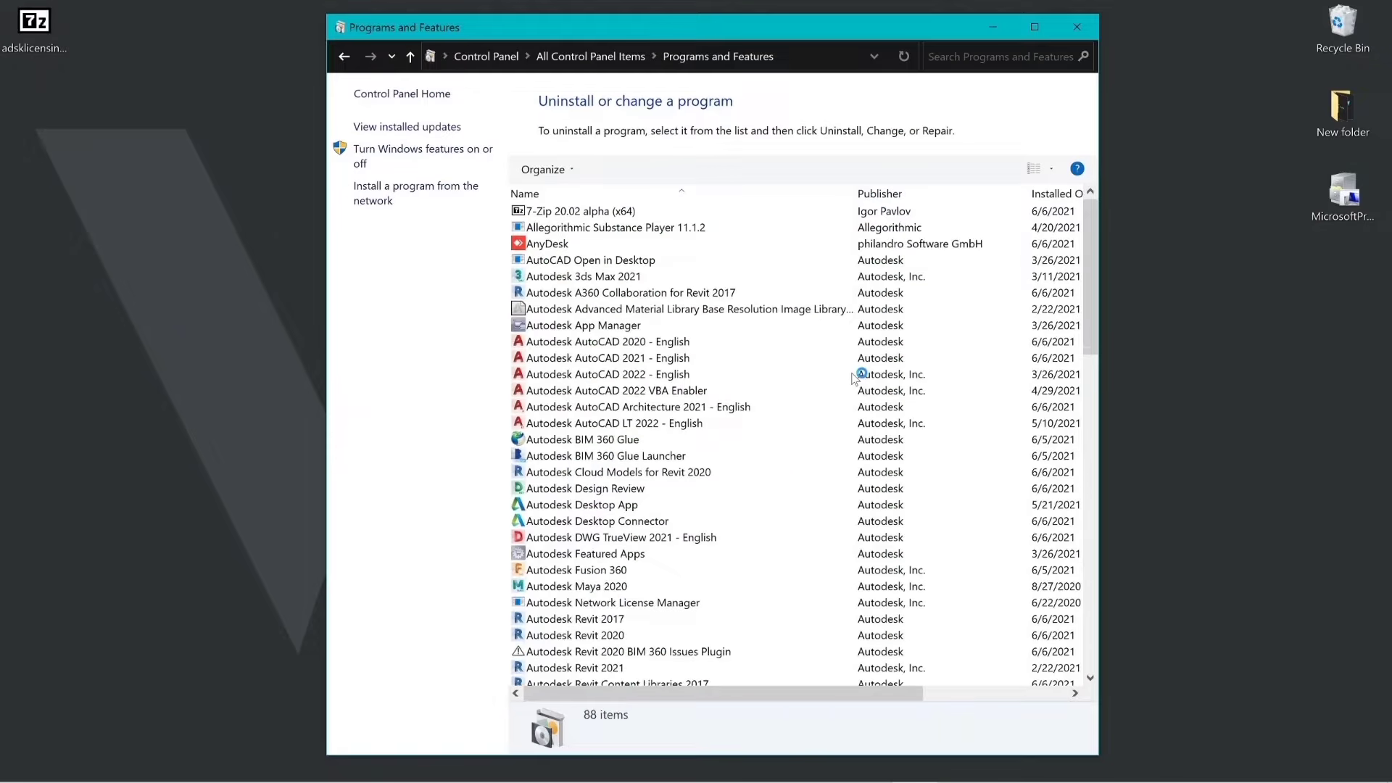
Step: Start Uninstall/Change for AutoCAD 2020, then exit the maintenance window and confirm cancelling
left_click(687, 423)
right_click(688, 425)
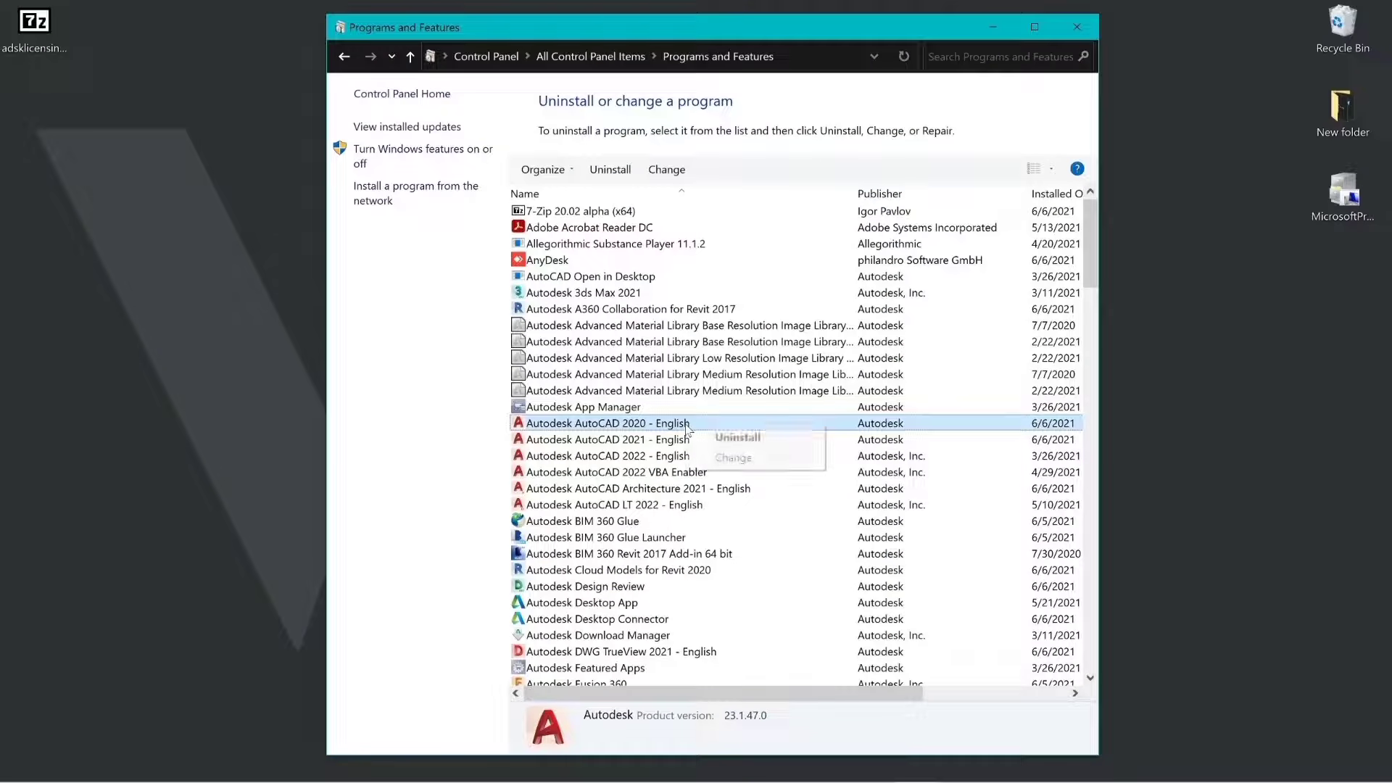
left_click(737, 437)
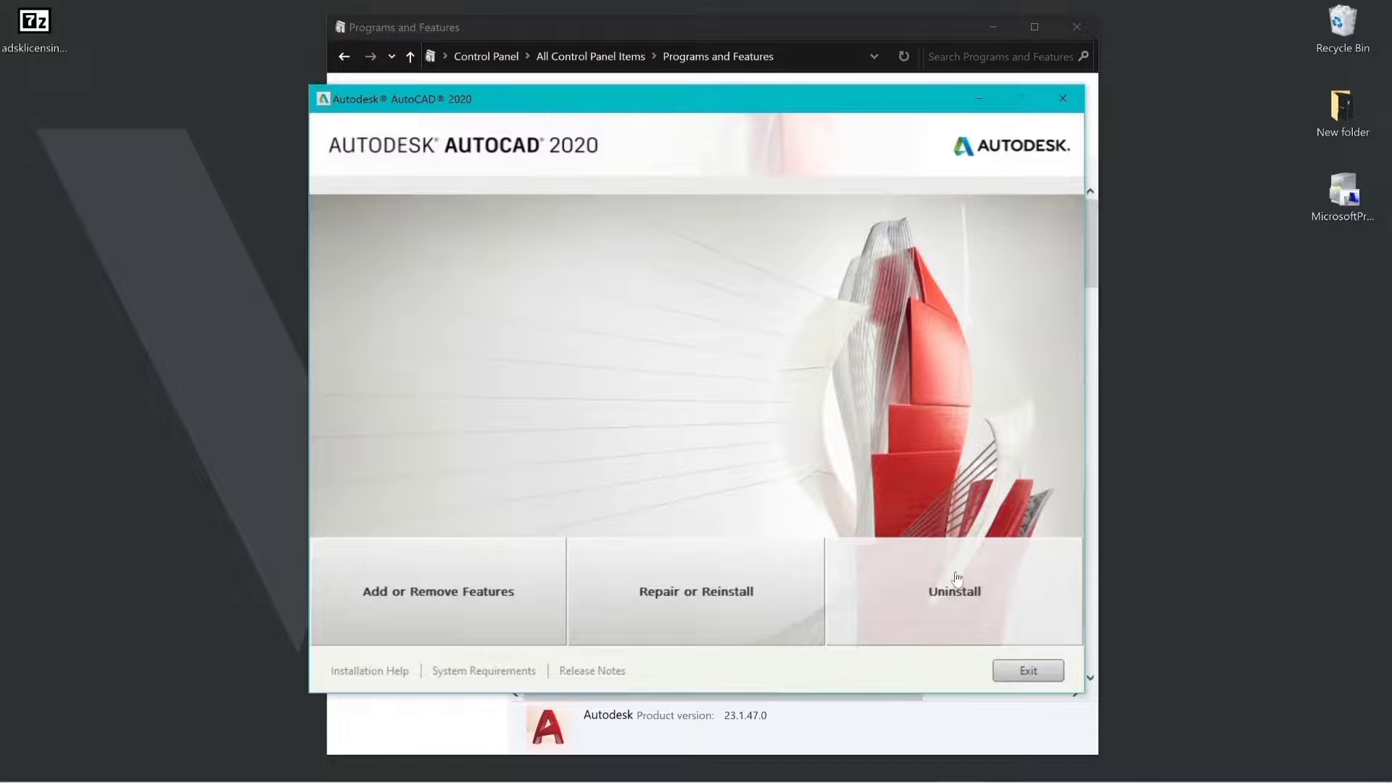
left_click(1028, 670)
left_click(687, 439)
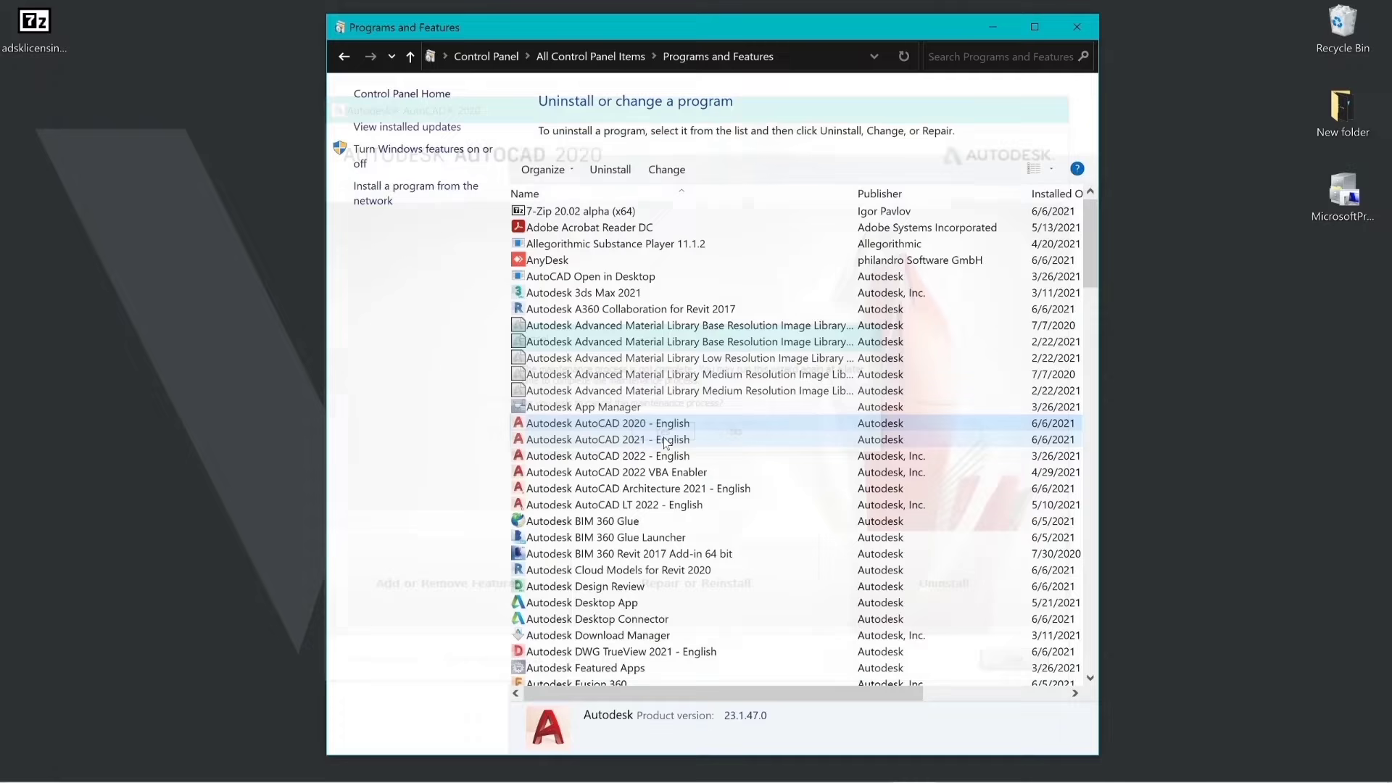
Step: Follow the Microsoft Fixit link from the error 1603 post and download the install/uninstall troubleshooter
key("alt+F4")
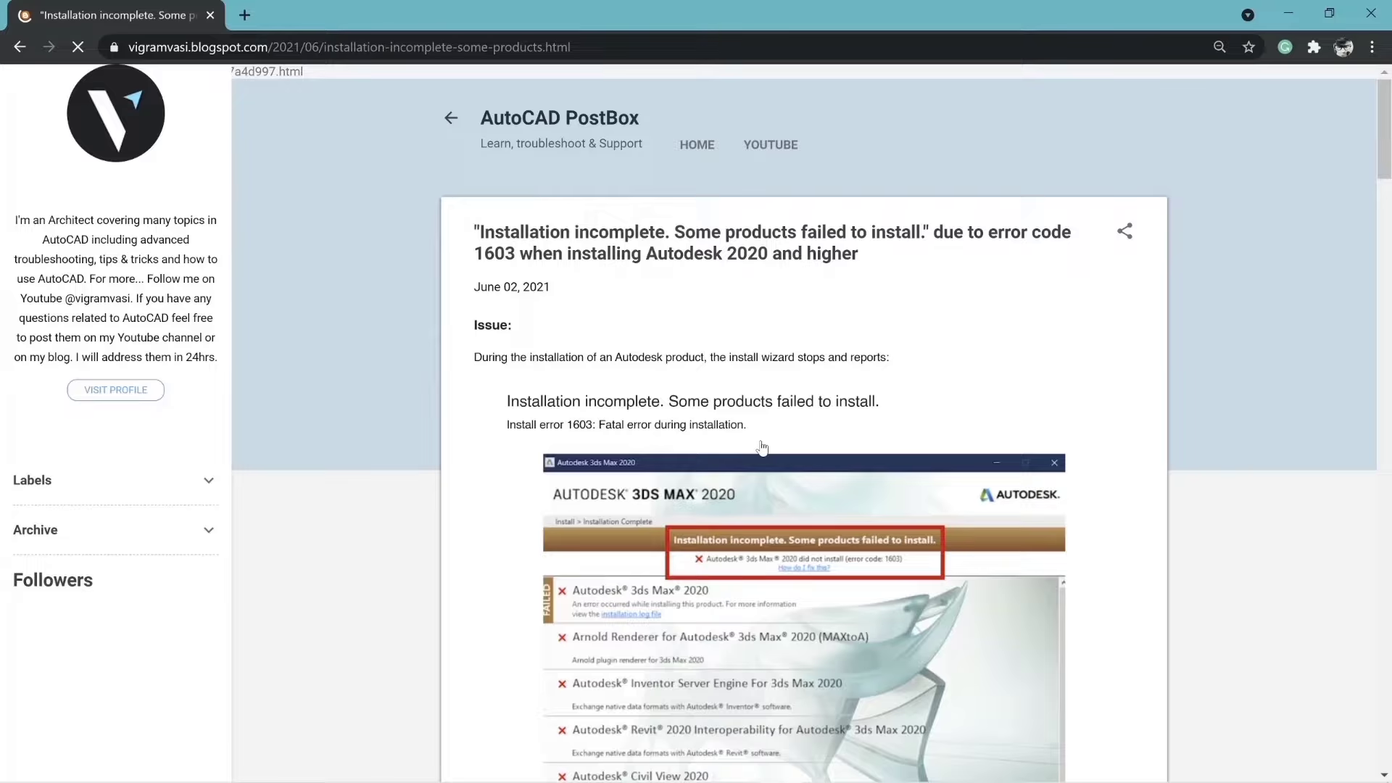
scroll(762, 448, "down", 10)
scroll(761, 449, "down", 5)
scroll(761, 448, "down", 5)
scroll(761, 448, "down", 1)
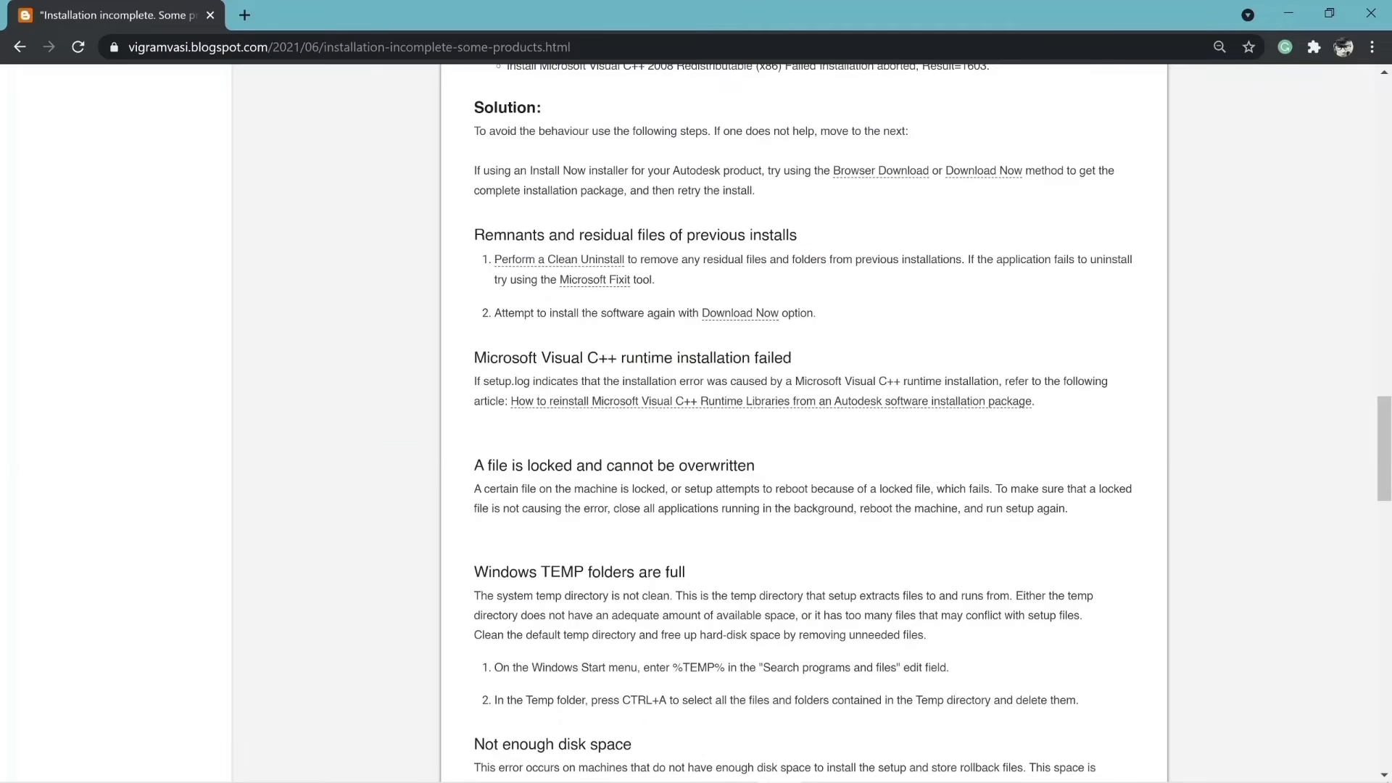
left_click(594, 280)
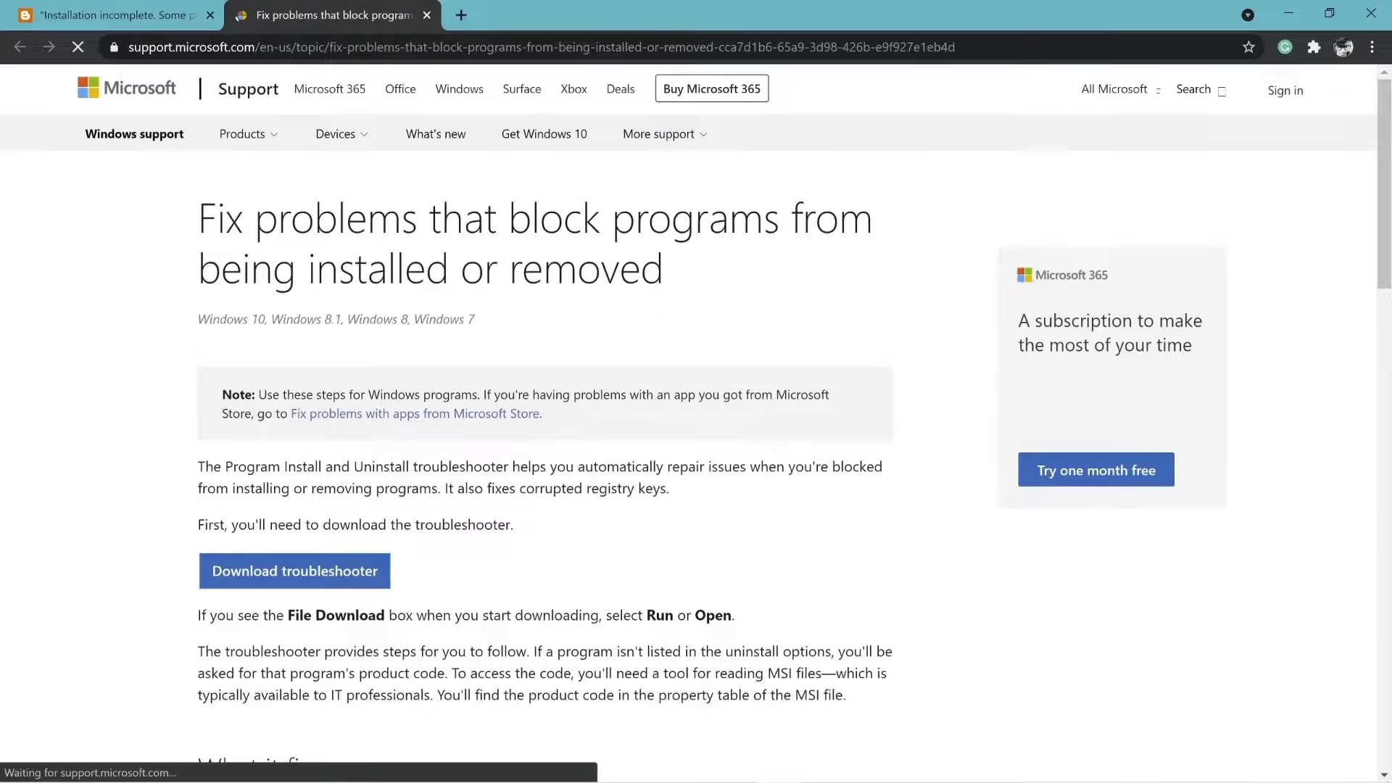
scroll(593, 287, "down", 2)
left_click_drag(198, 109, 678, 187)
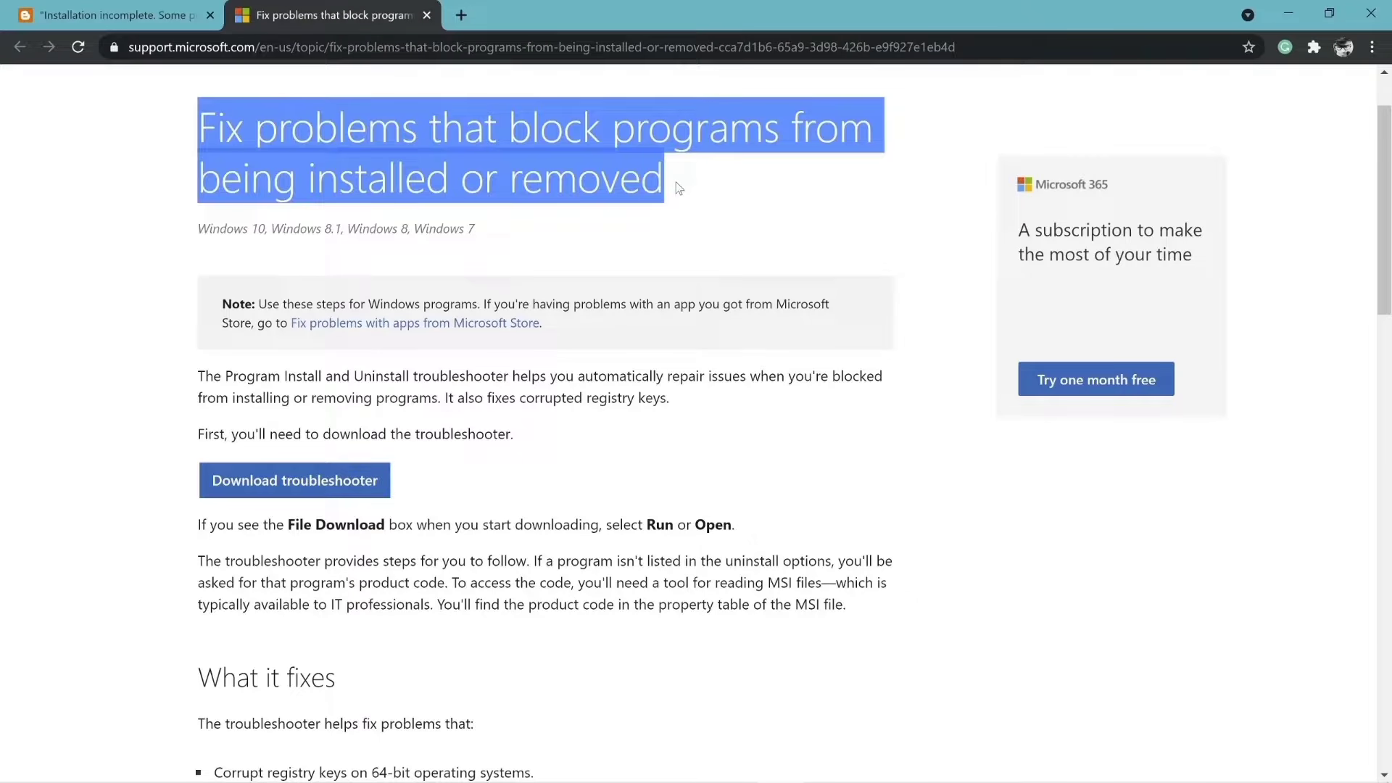
left_click(540, 260)
left_click(242, 491)
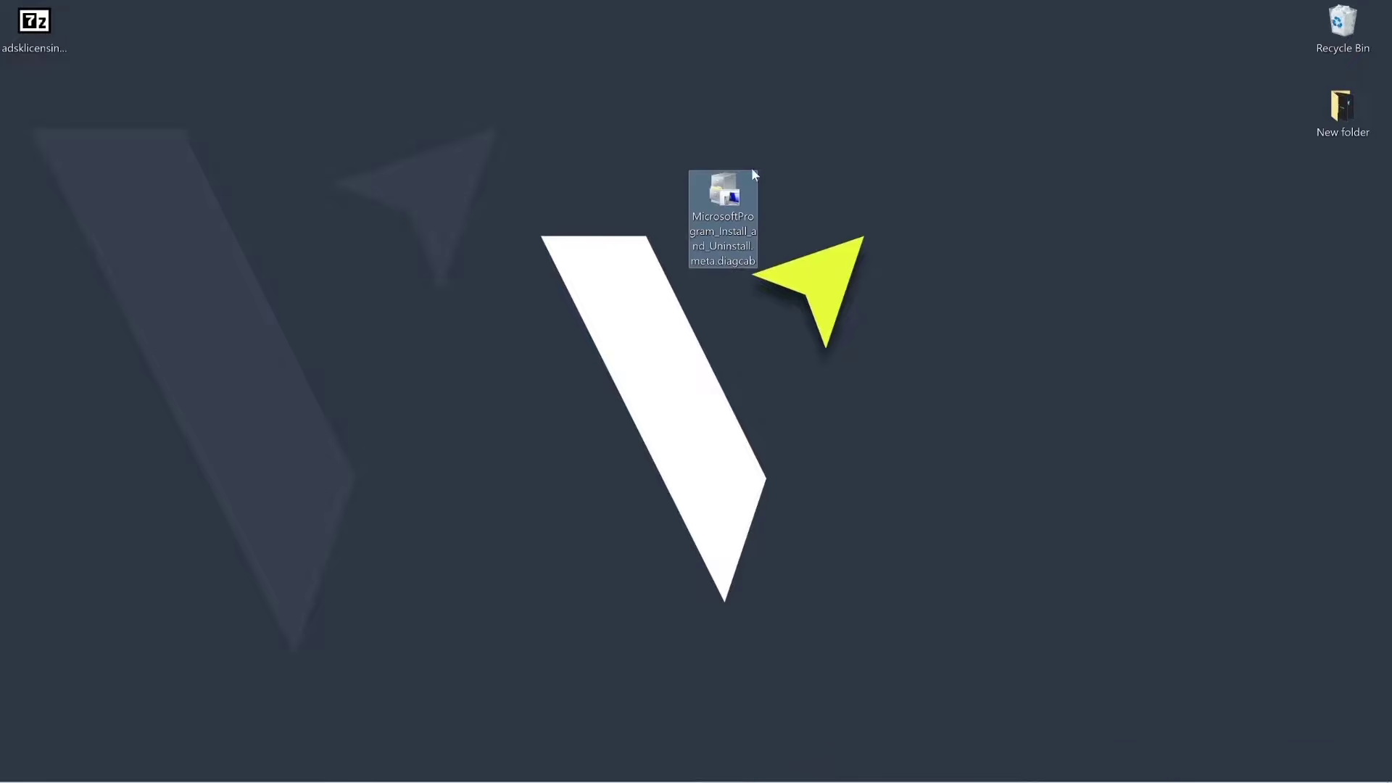
Step: Run the downloaded troubleshooter, choose Uninstalling and select AutoCAD 2020 to reach the cleanup prompt
double_click(724, 198)
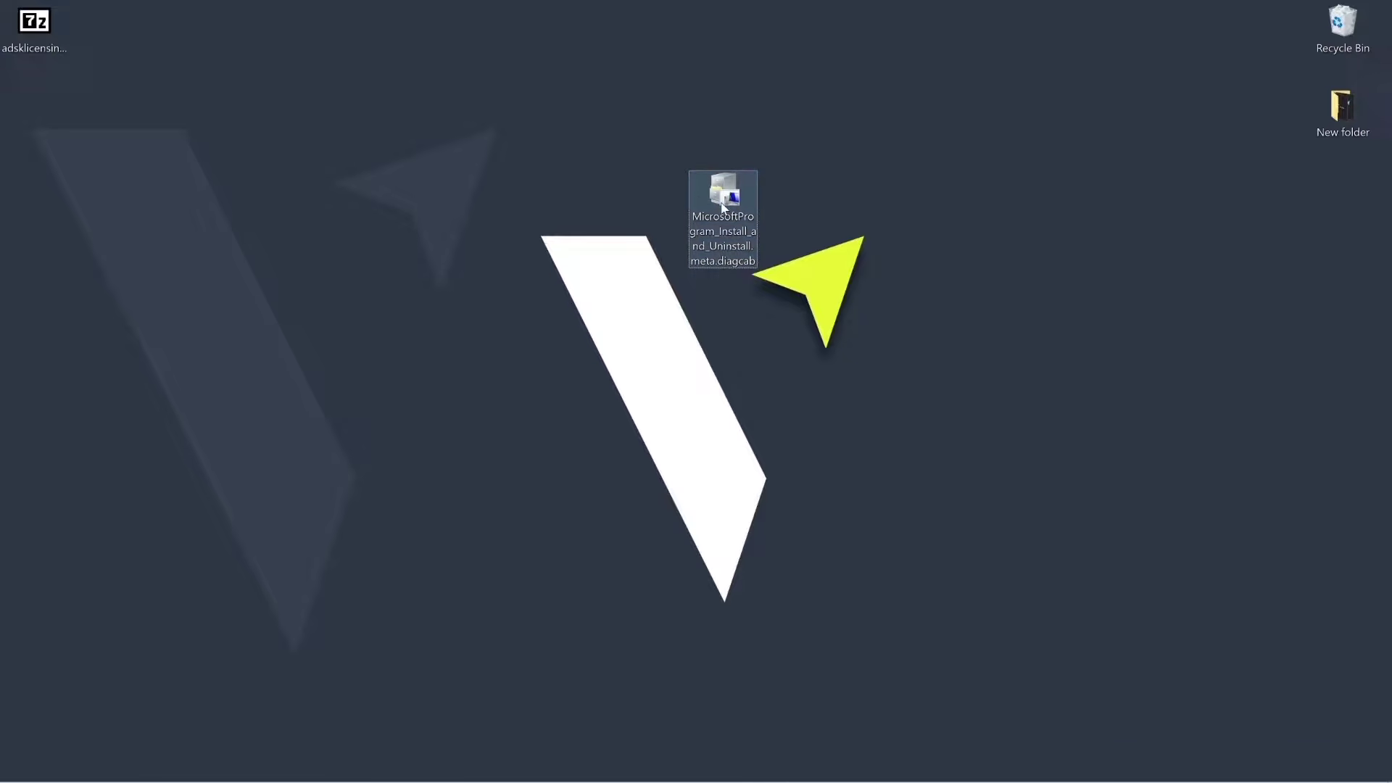
left_click(834, 573)
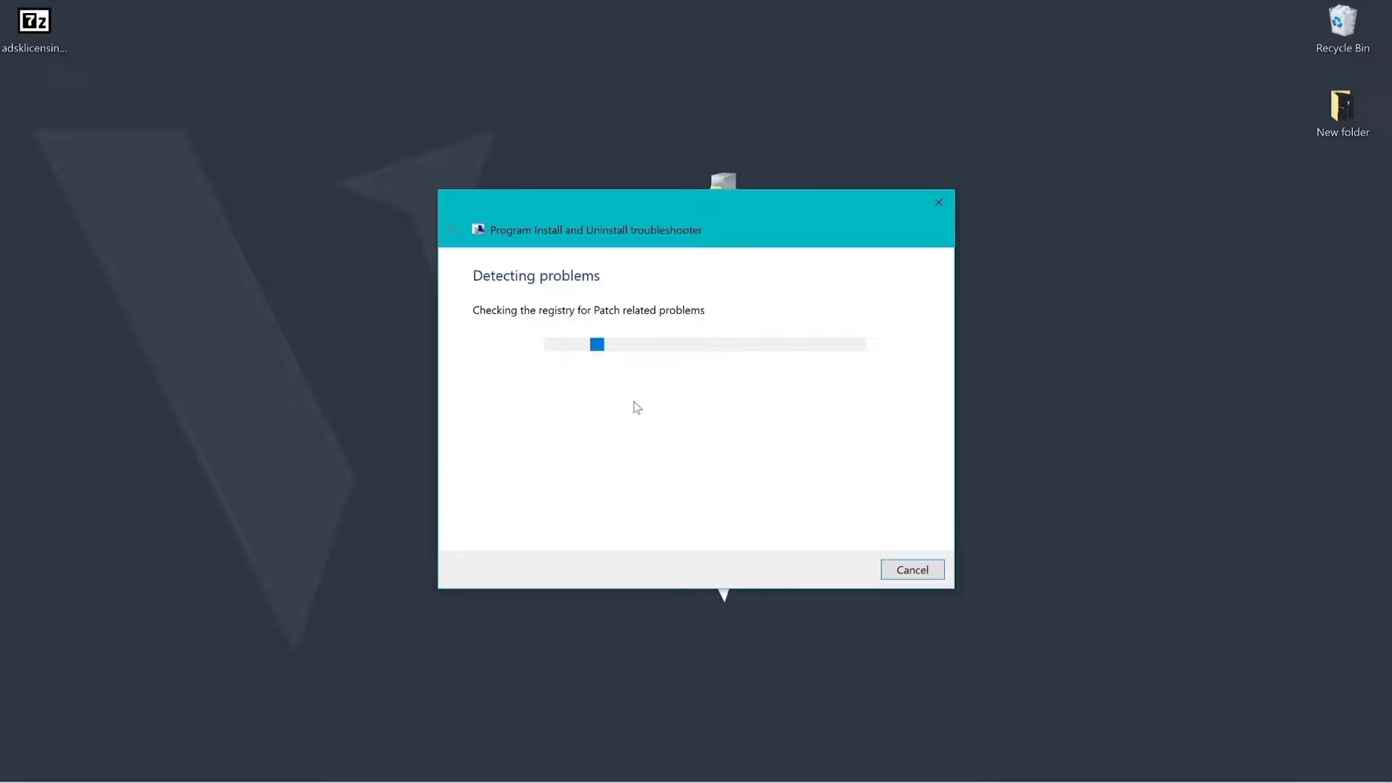
scroll(696, 435, "down", 5)
scroll(735, 435, "down", 1)
scroll(735, 454, "down", 5)
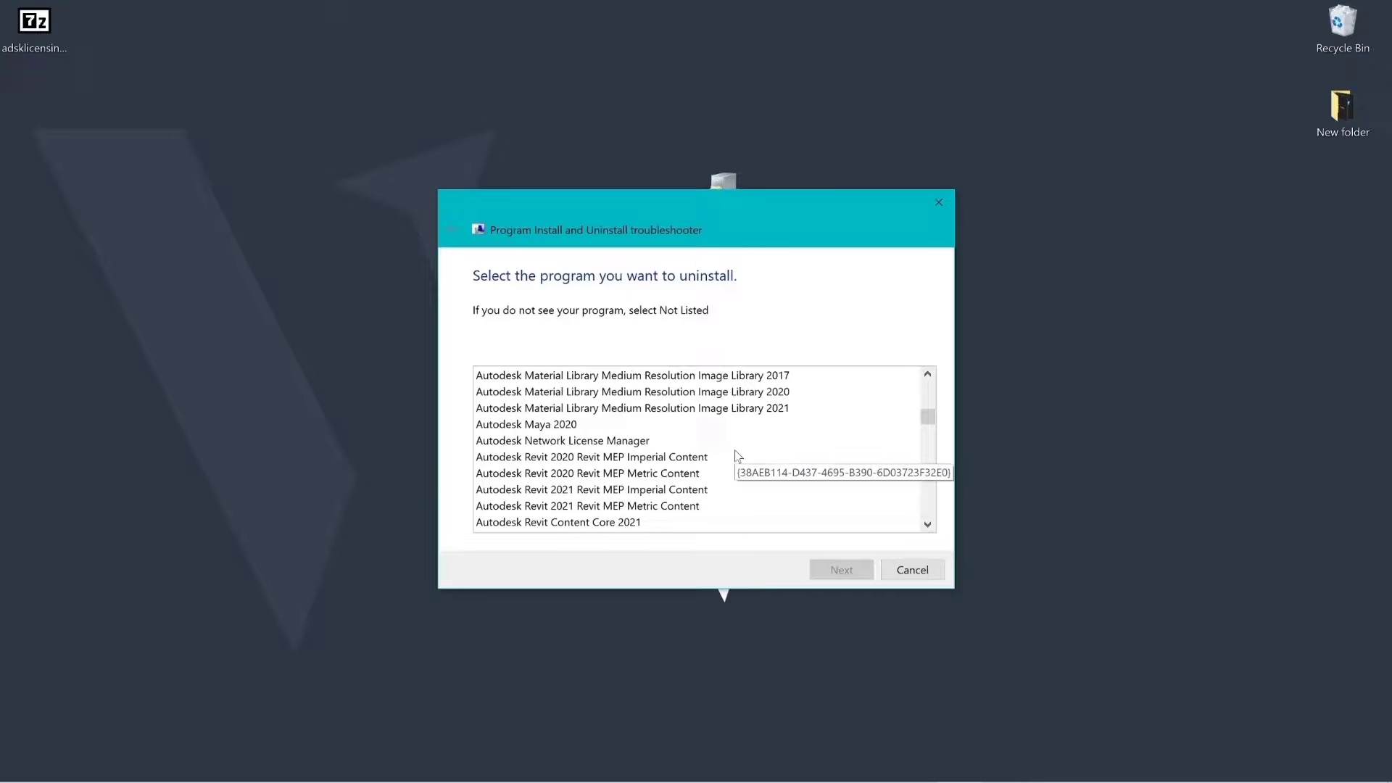
scroll(735, 454, "up", 5)
scroll(864, 410, "up", 5)
scroll(830, 398, "down", 1)
left_click(827, 377)
left_click(841, 569)
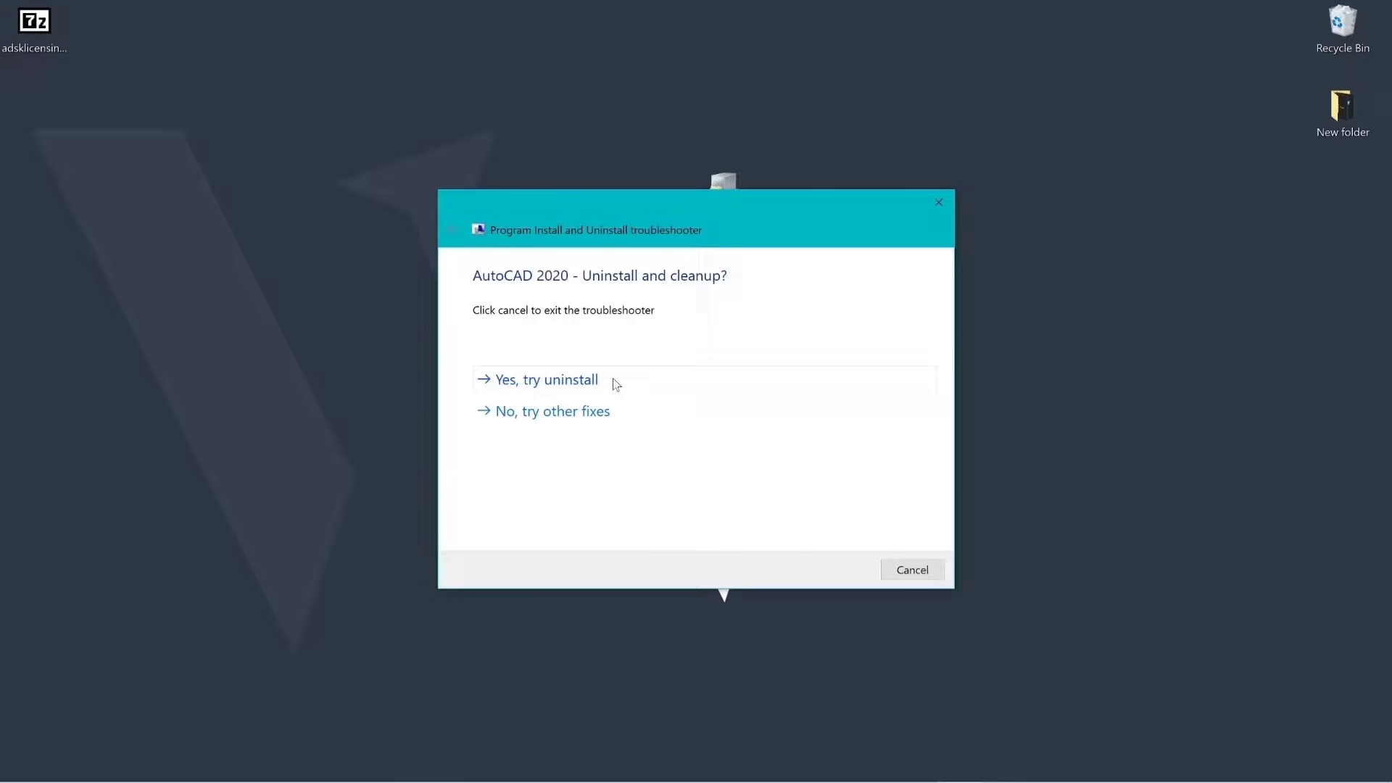
Step: Cancel the troubleshooter without uninstalling and move its desktop icon beneath New folder
left_click(939, 569)
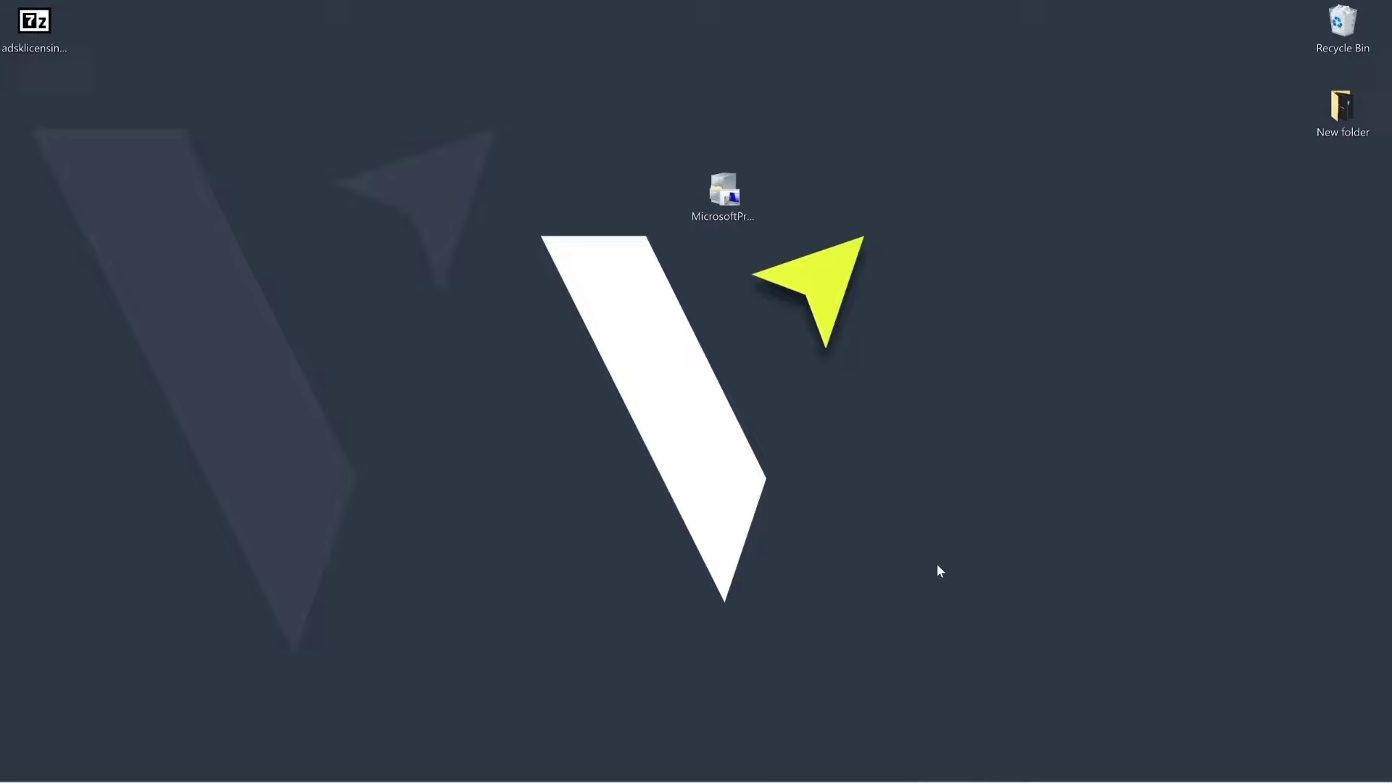
left_click_drag(724, 218, 1344, 194)
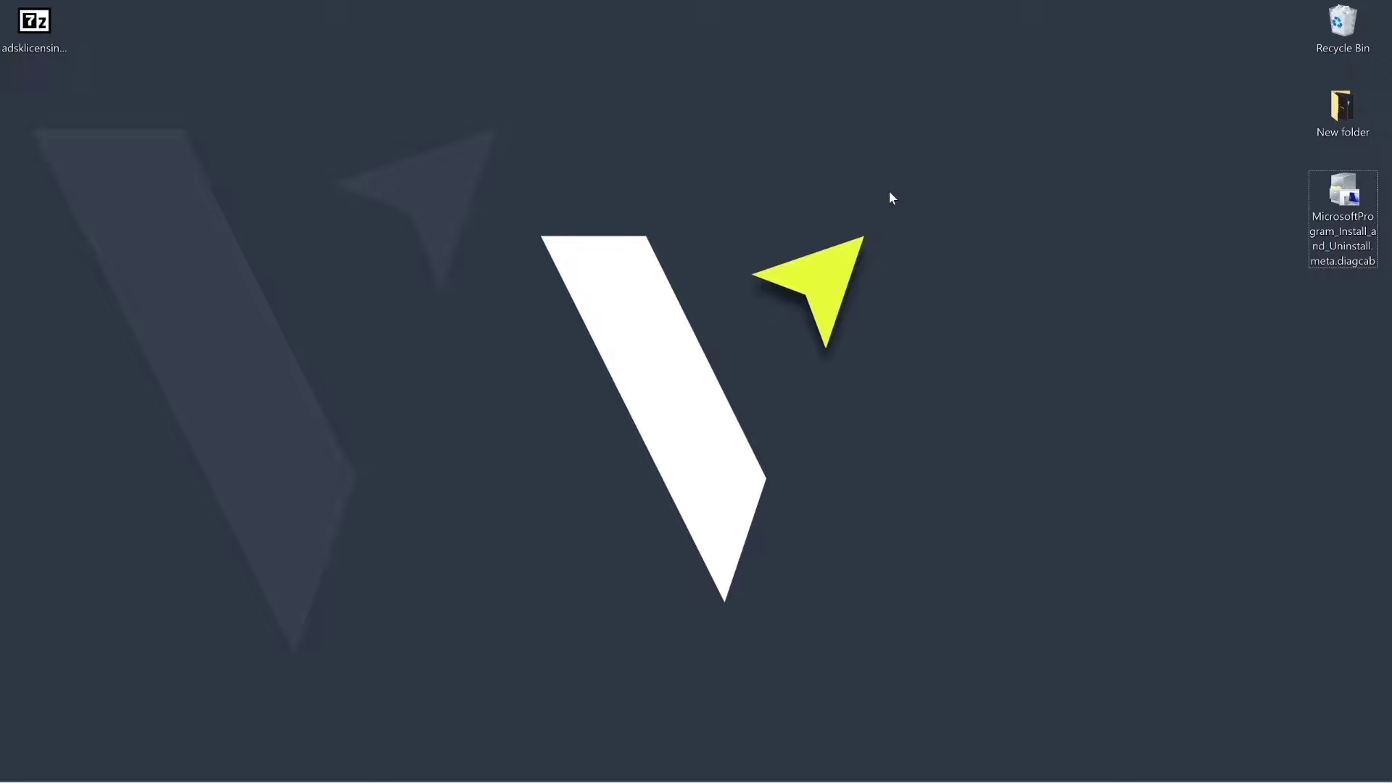
key("super")
type("fire")
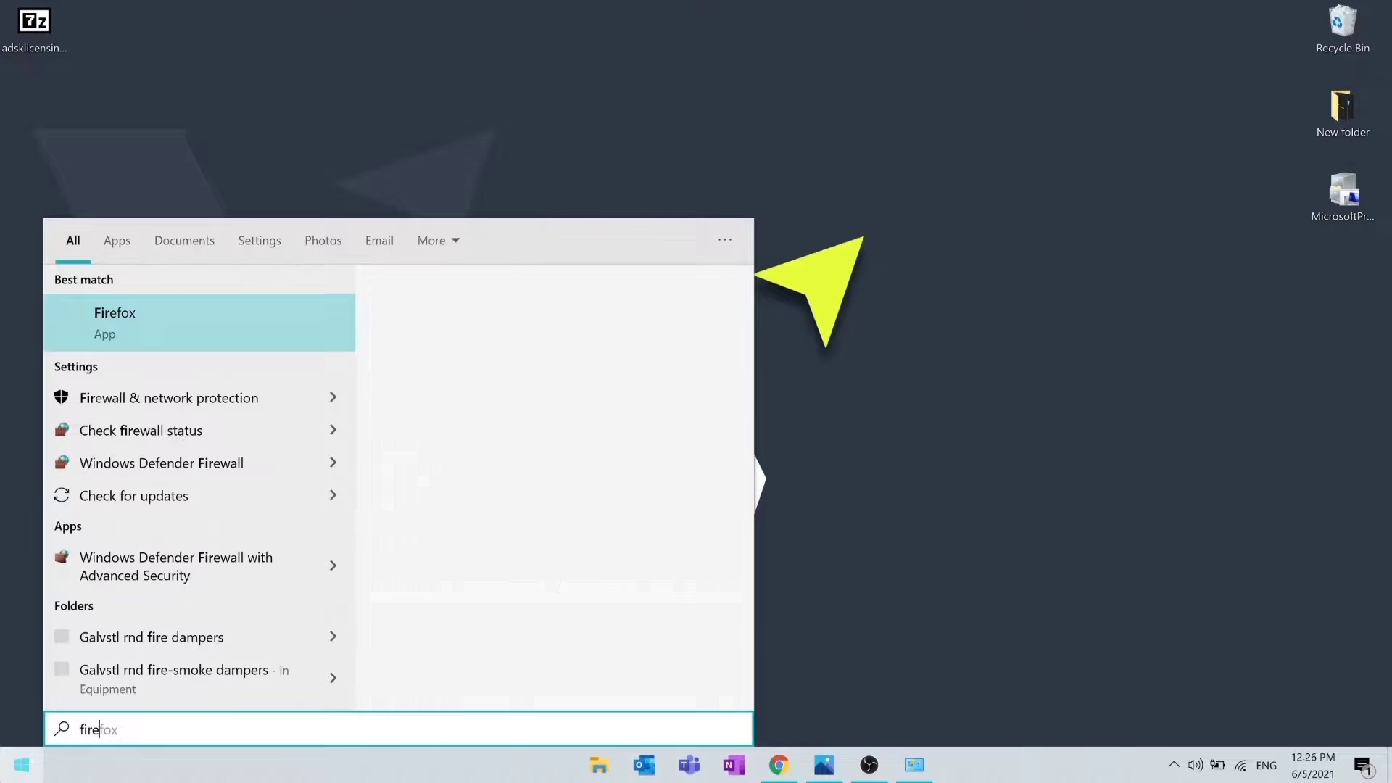
type("wall")
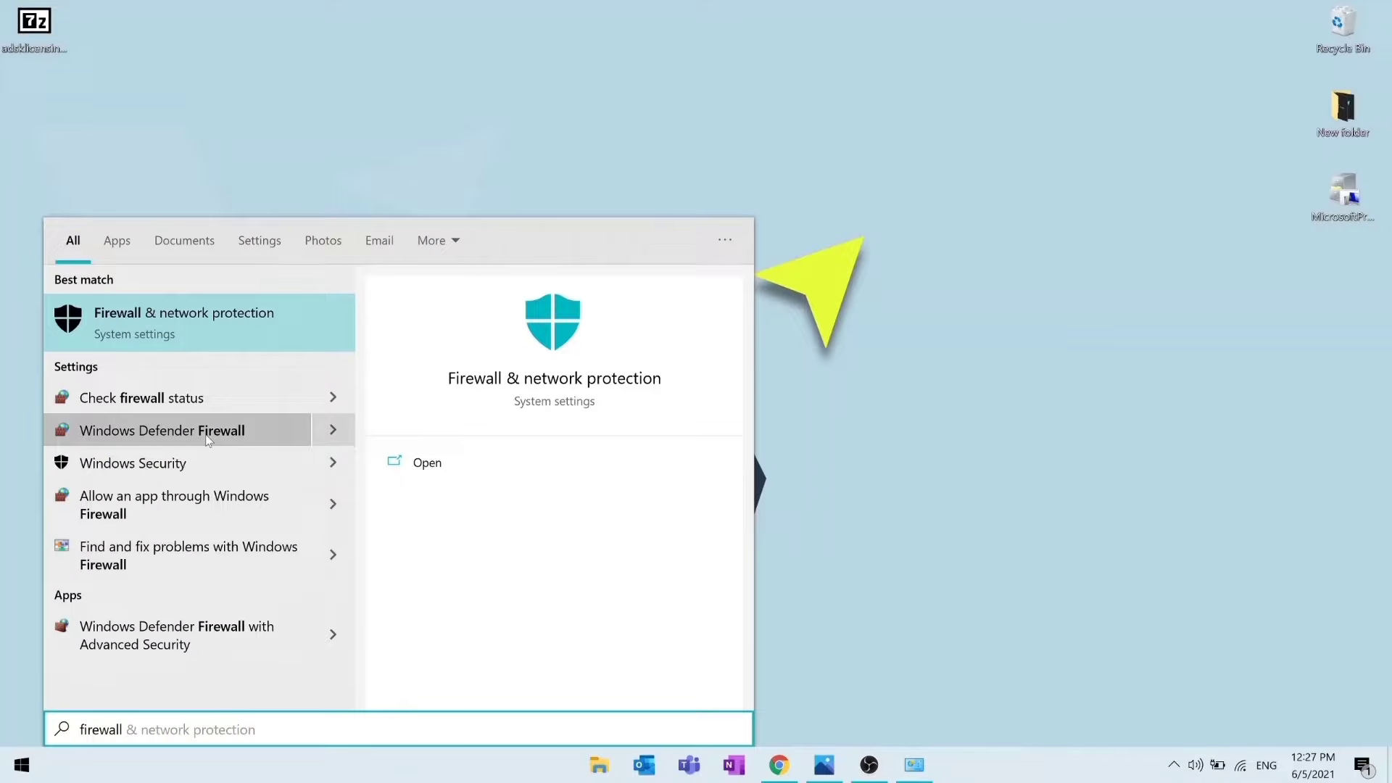
left_click(206, 432)
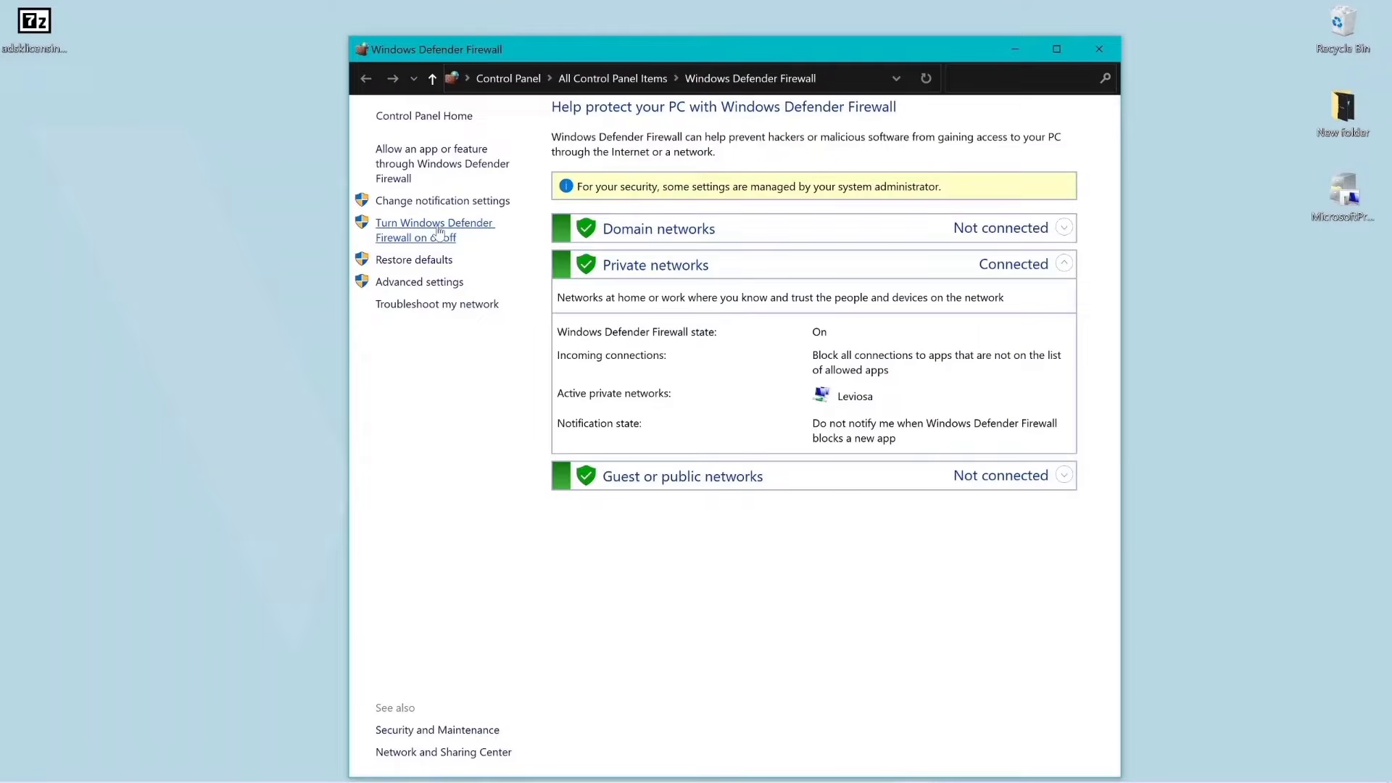
left_click(440, 232)
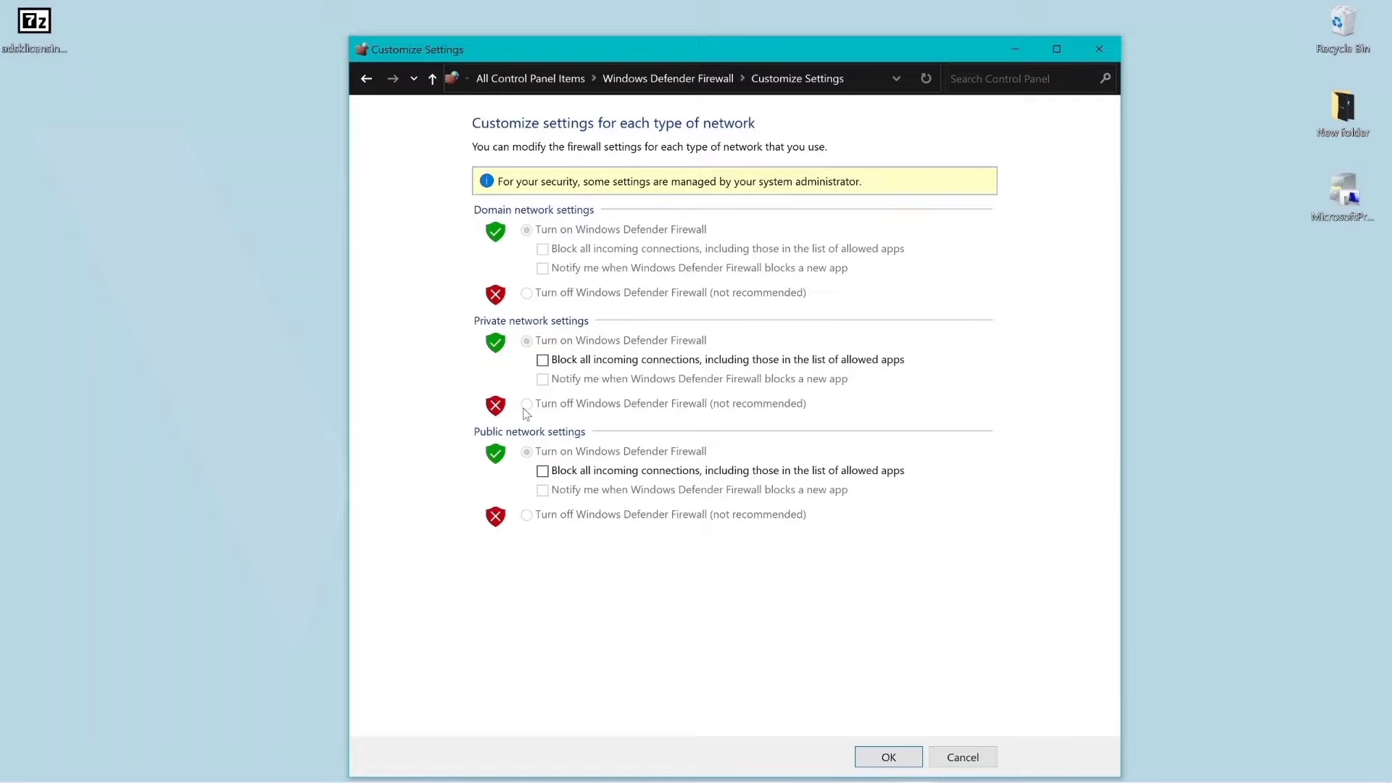
left_click(877, 758)
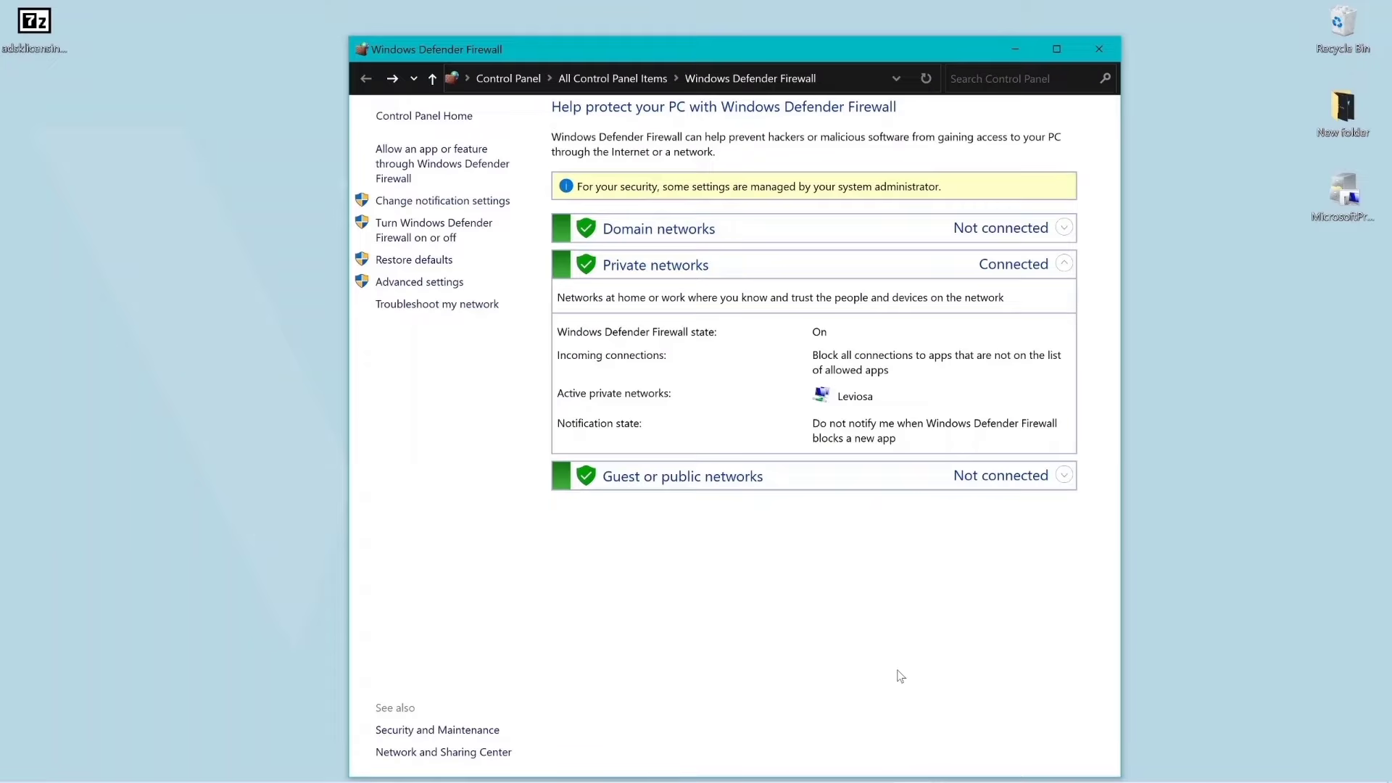
left_click(1100, 49)
Step: In User Account Control Settings, slide to Never notify and back to default, then confirm with OK
key("super")
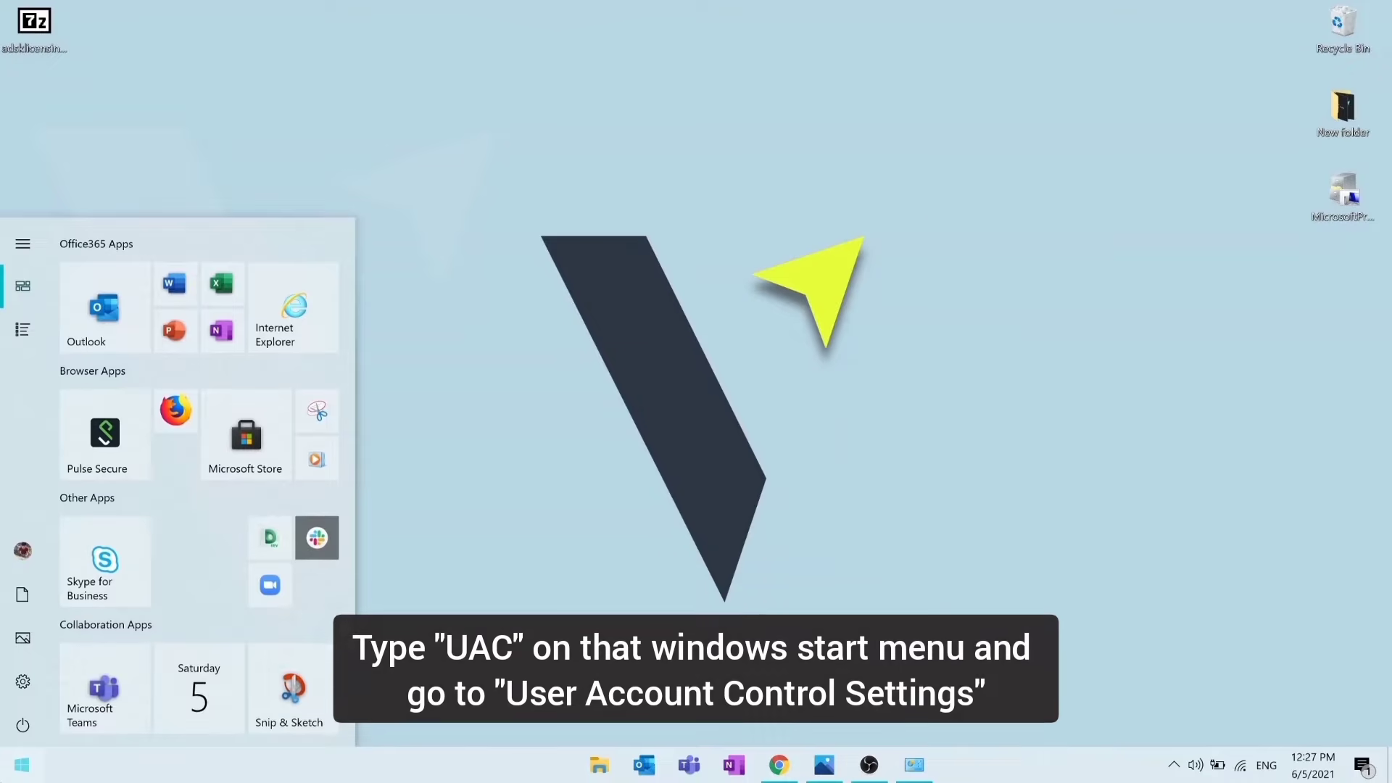
type("uac")
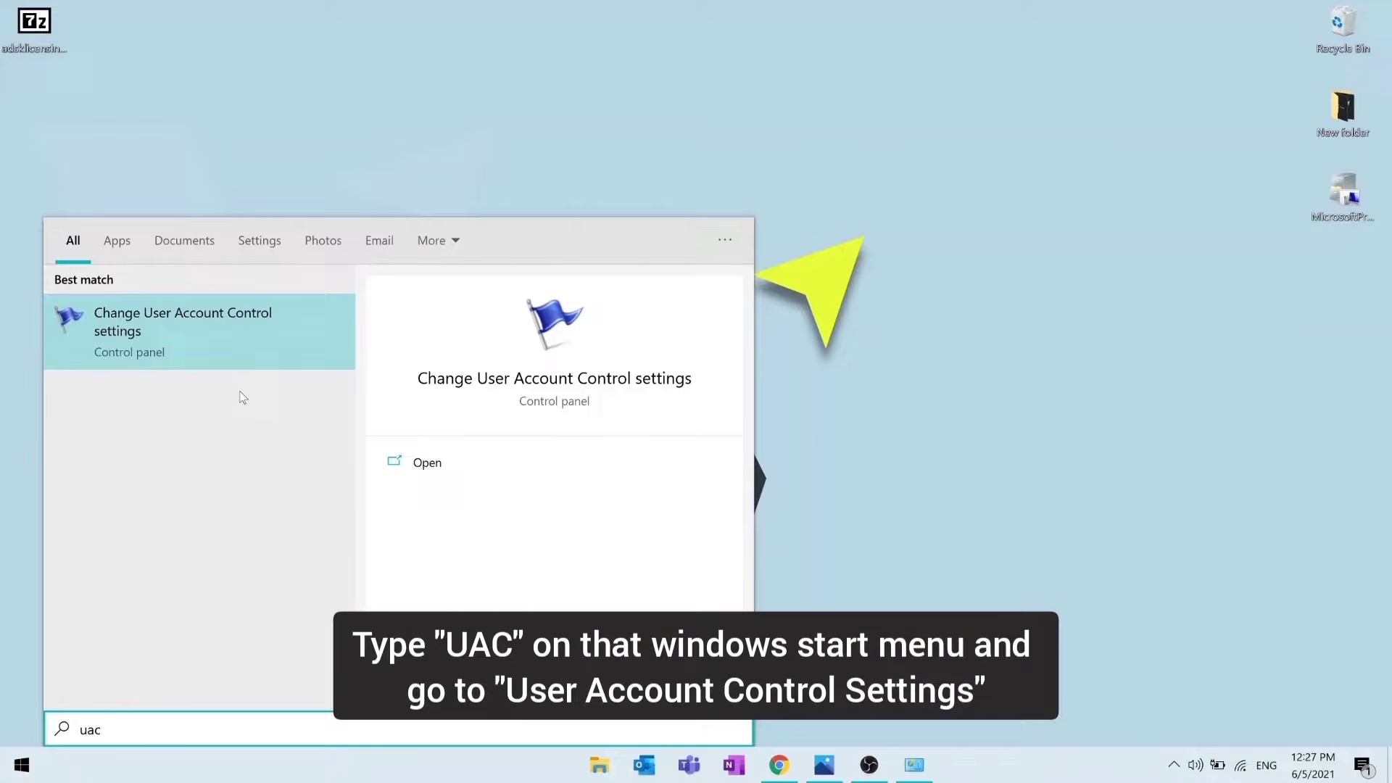
left_click(265, 343)
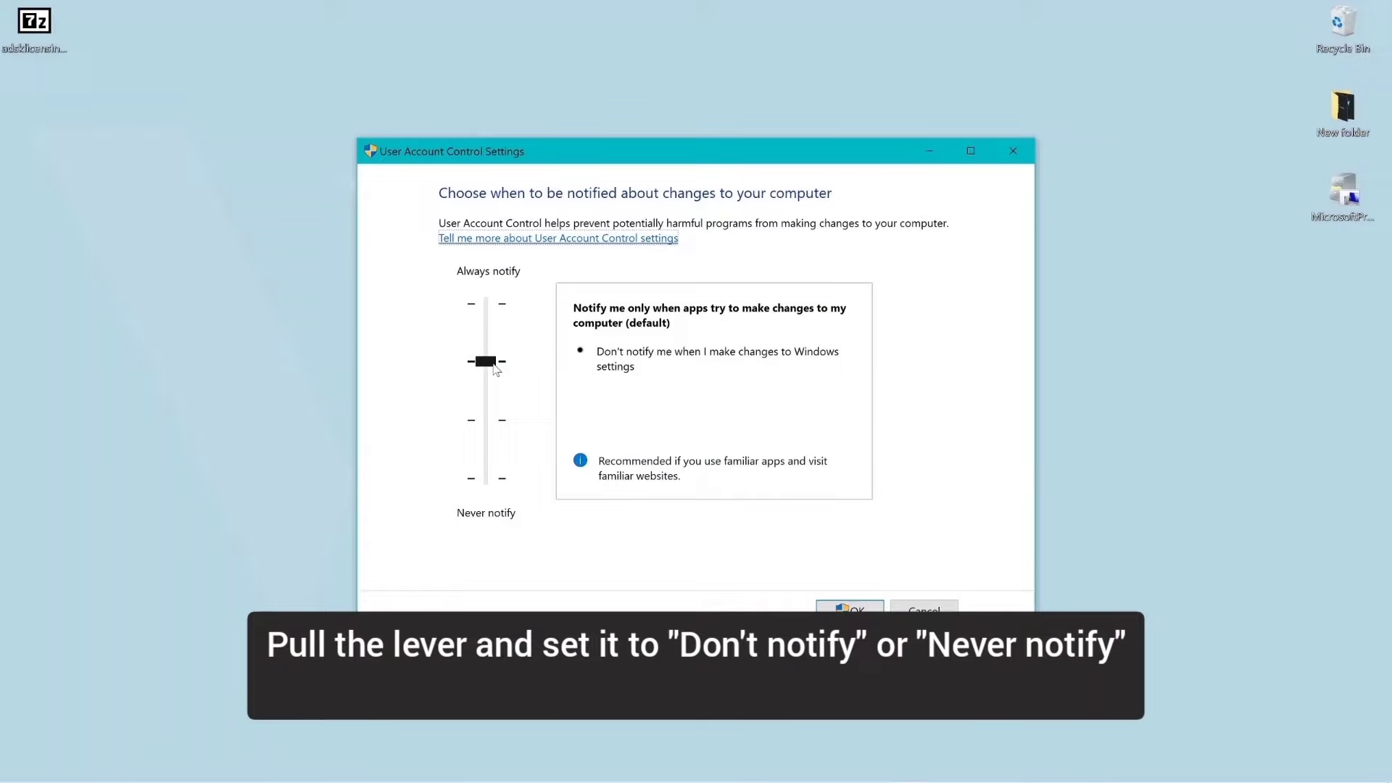
mouse_move(492, 370)
left_mouse_down()
mouse_move(486, 478)
mouse_move(496, 379)
left_mouse_up()
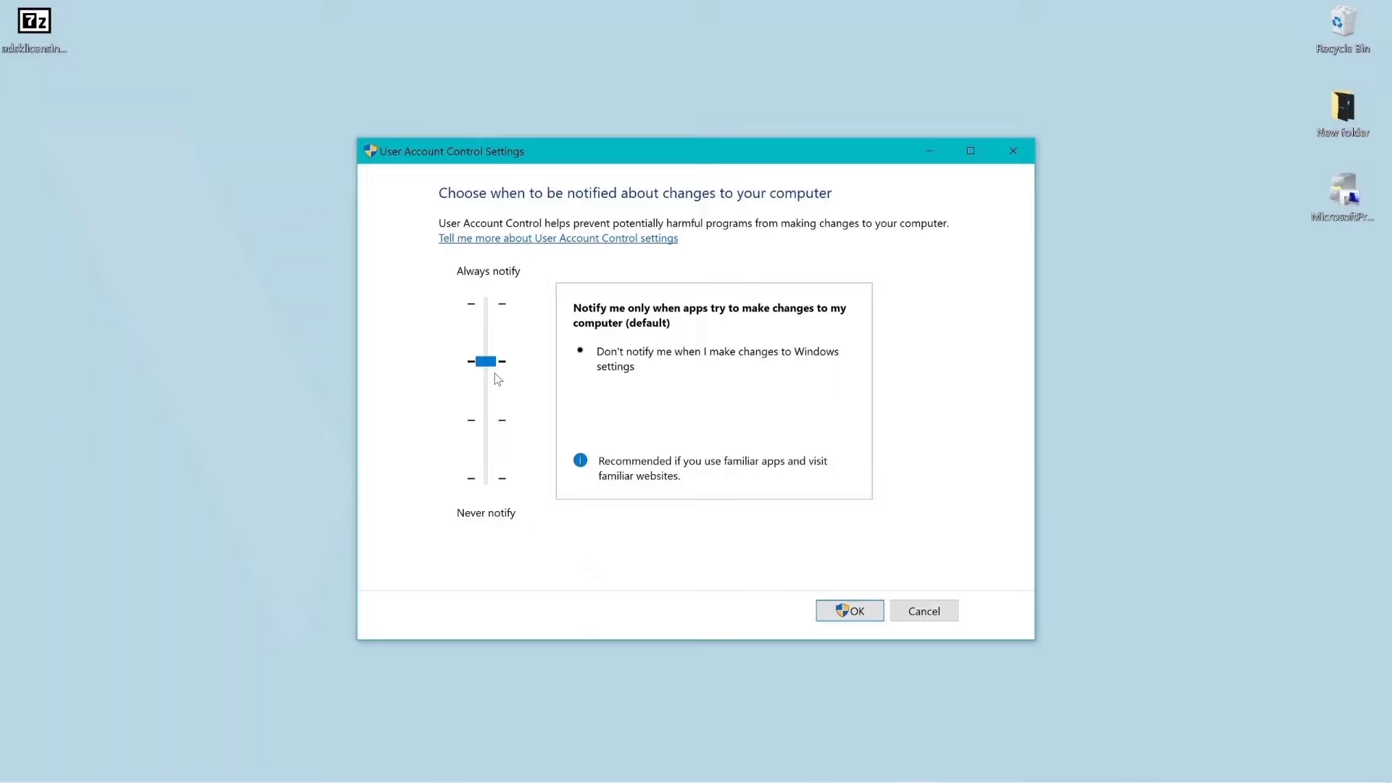
left_click(1012, 151)
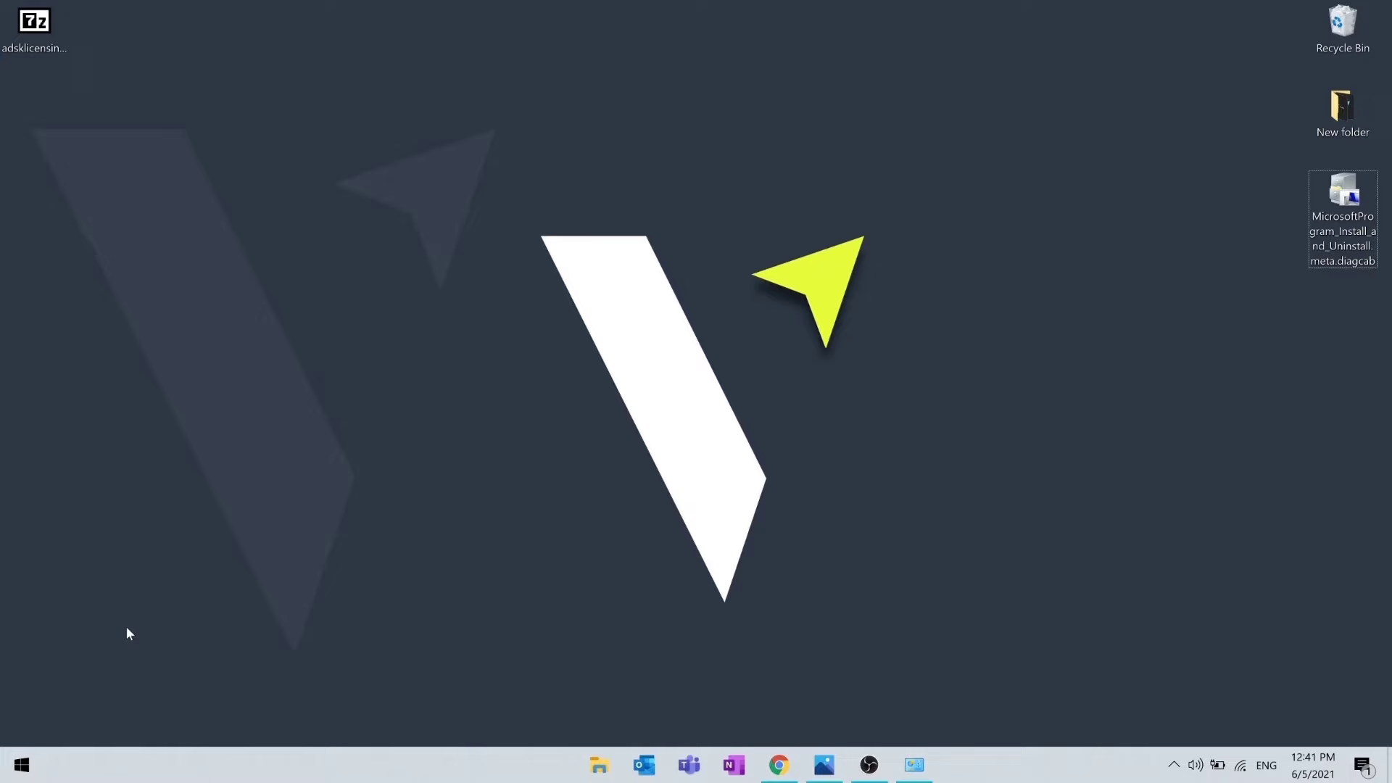
Step: Search Start for updates and bring up Windows Update's Check for updates page
key("super")
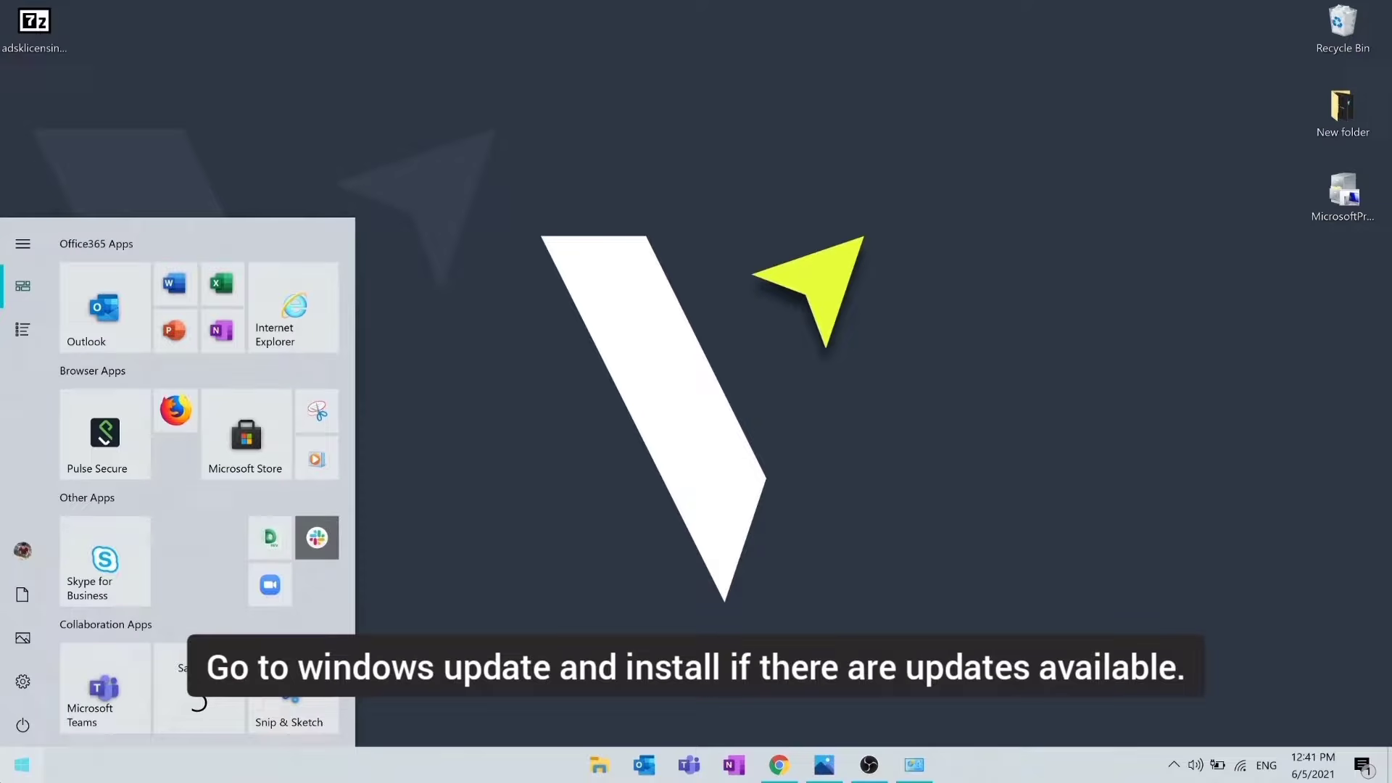
type("updates")
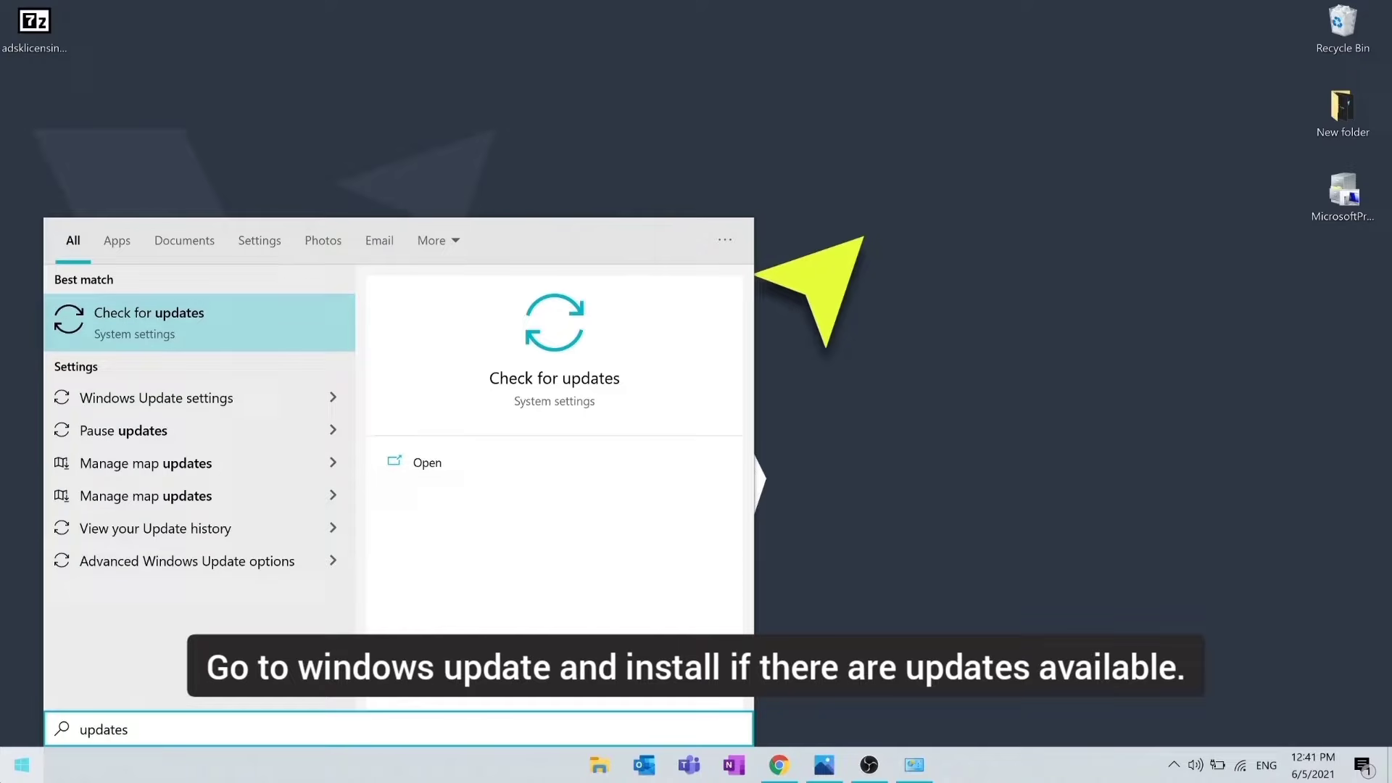
left_click(145, 323)
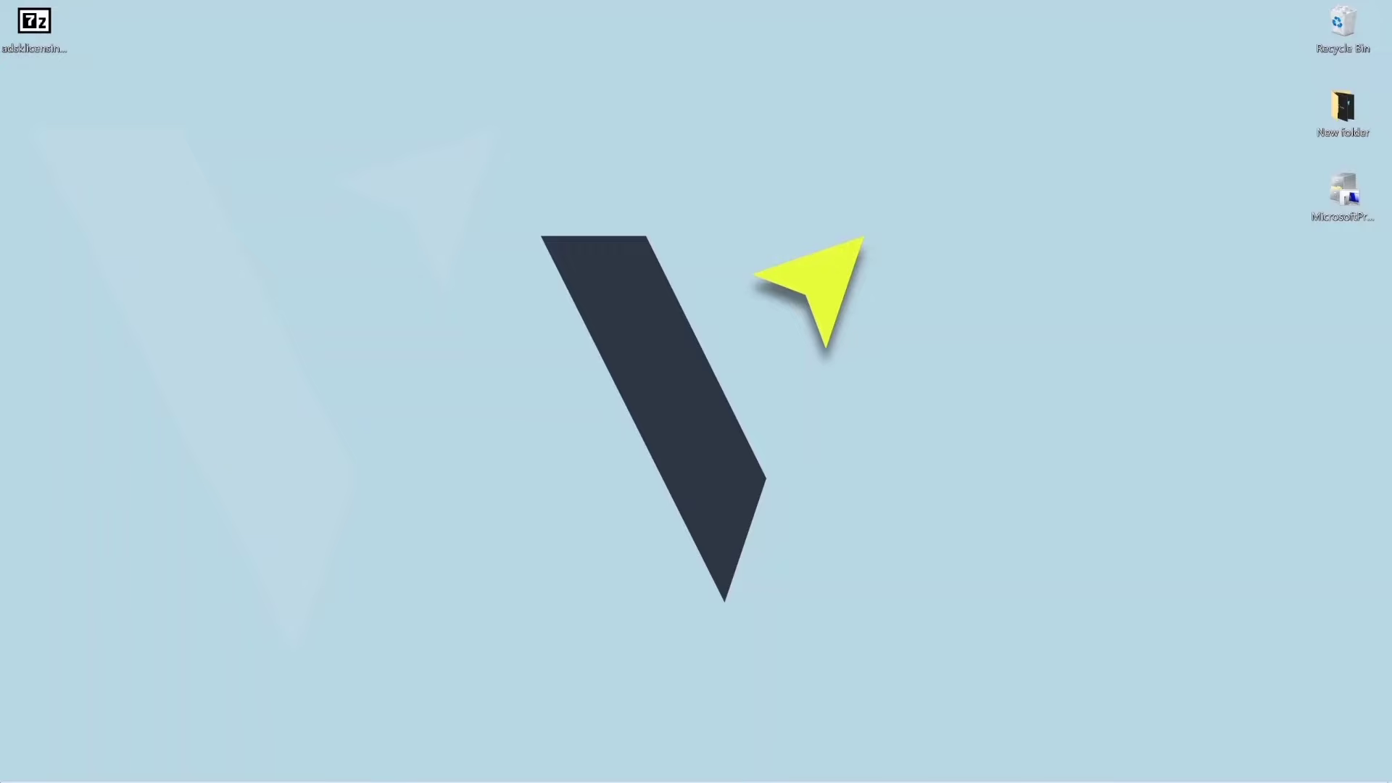
type("regis")
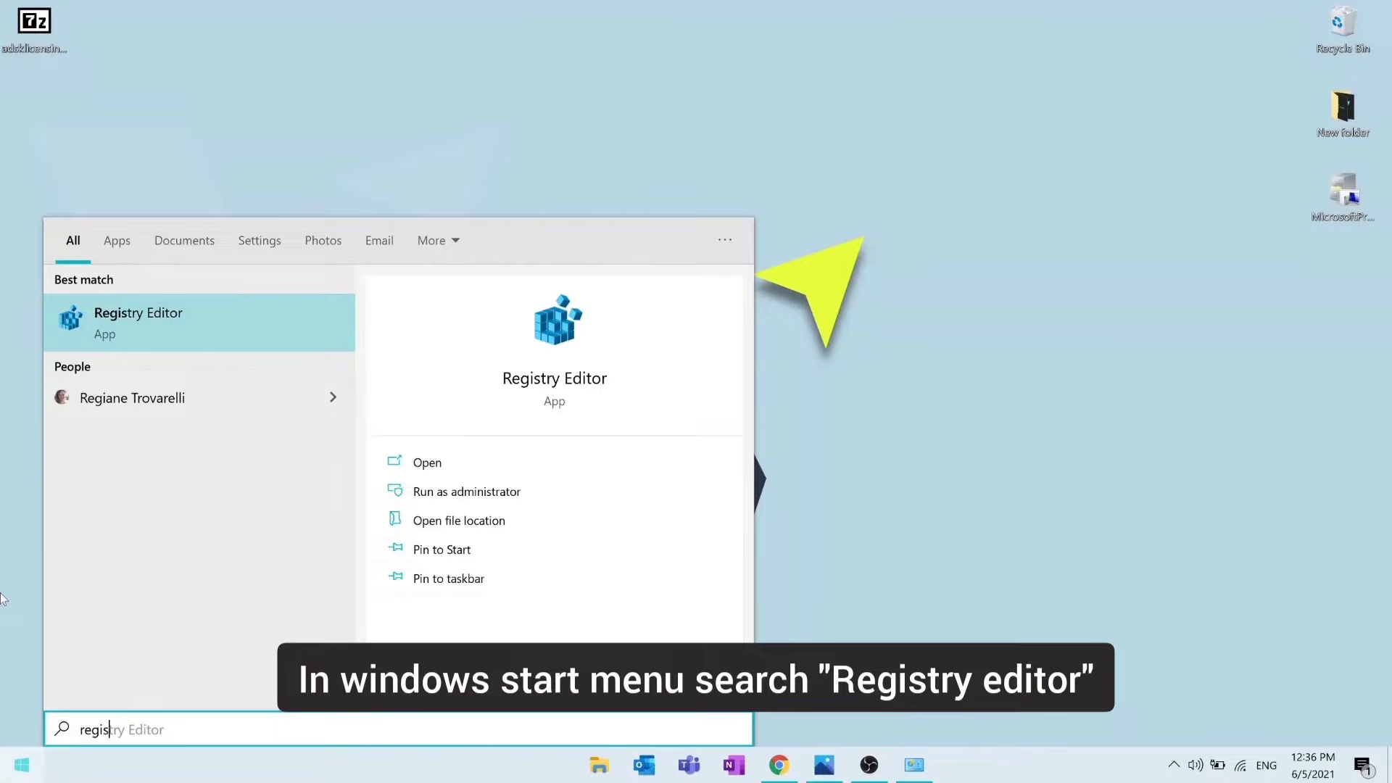
Step: Launch Registry Editor and navigate to HKEY_LOCAL_MACHINE\SYSTEM\CurrentControlSet\Control\FileSystem
key("Return")
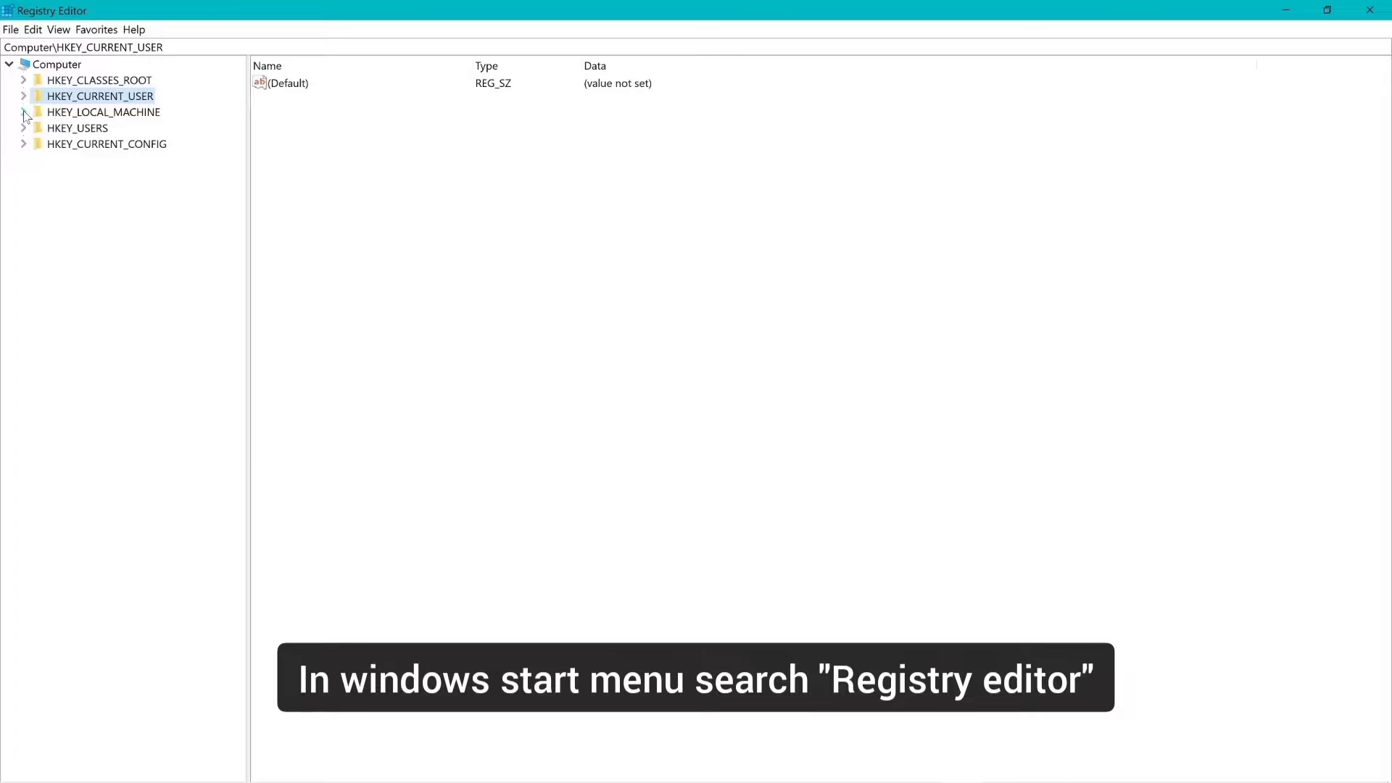
left_click(24, 112)
left_click(38, 207)
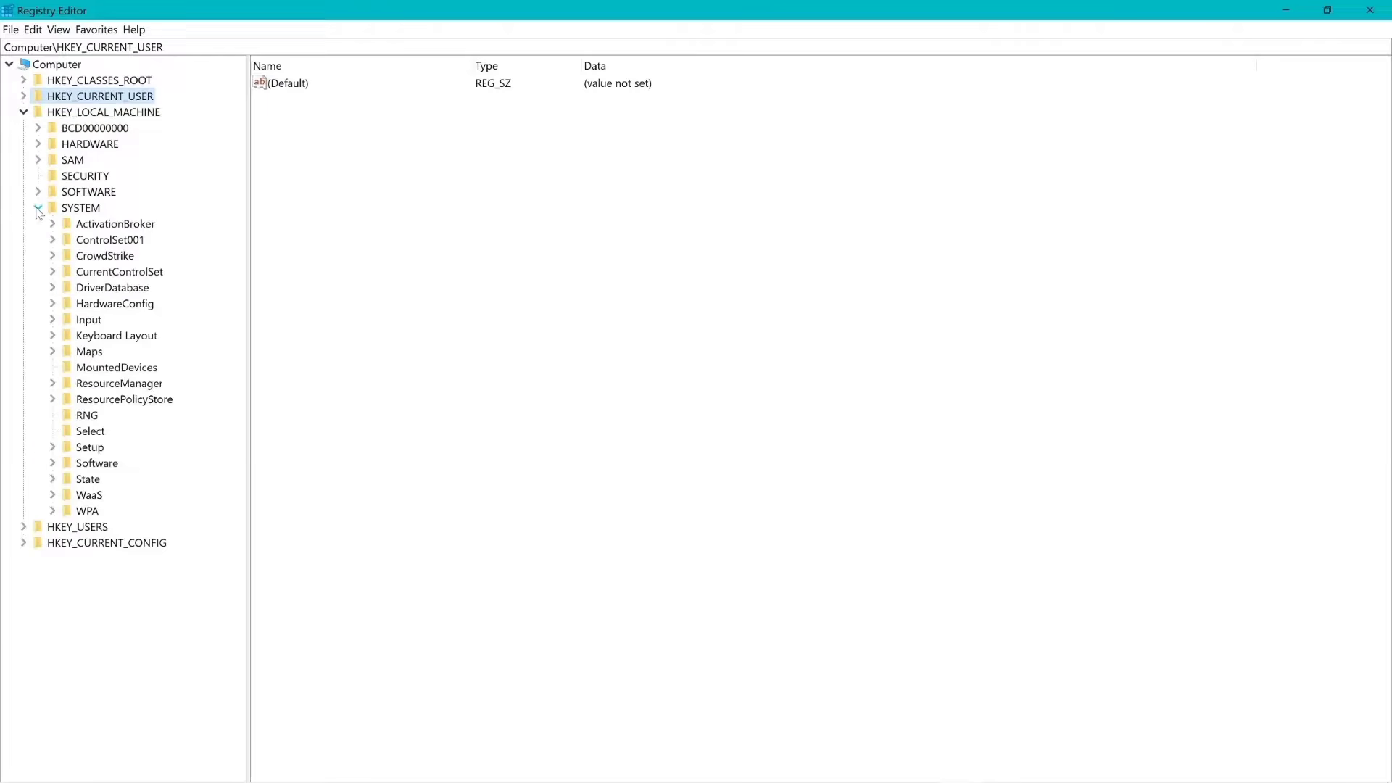
left_click(51, 270)
left_click(69, 287)
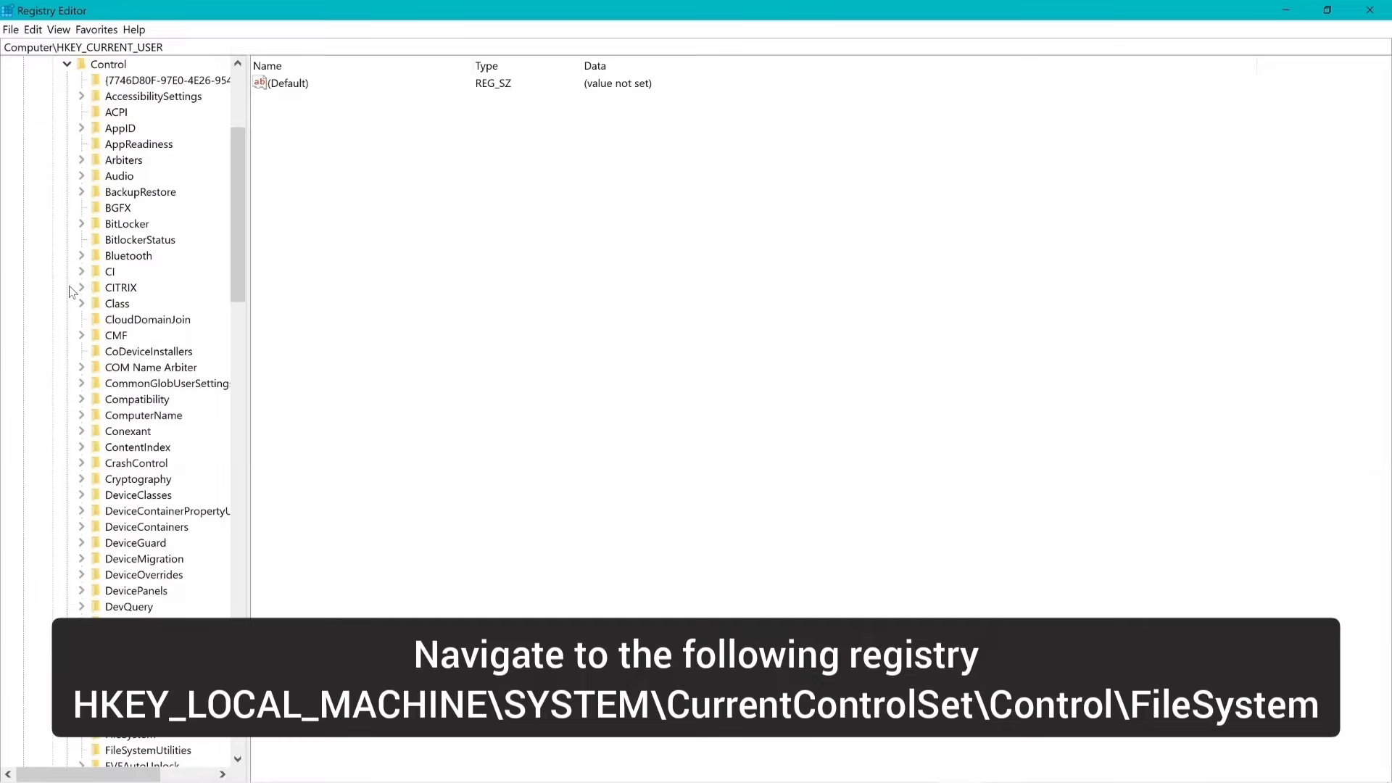
scroll(84, 391, "down", 5)
left_click(129, 496)
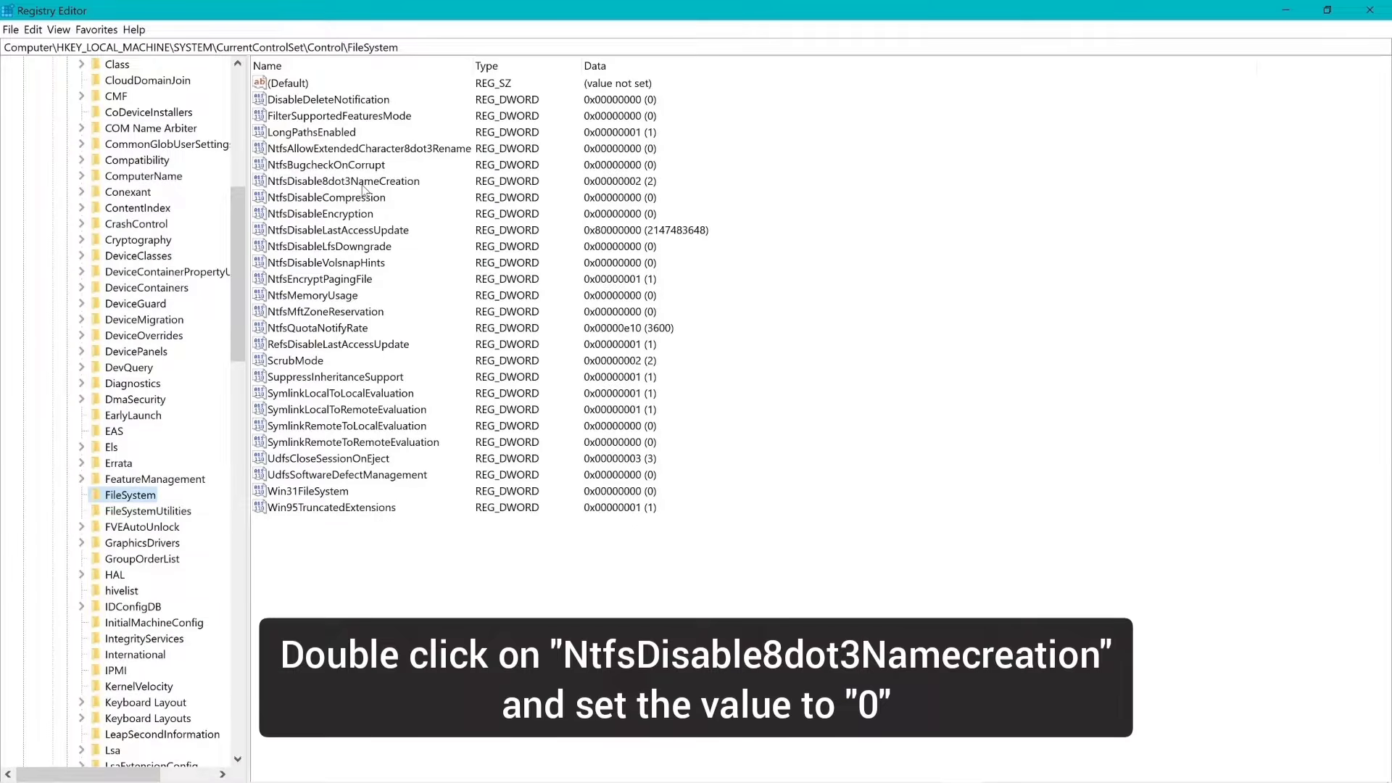
Step: Review NtfsDisable8dot3NameCreation (still 2) in its Edit DWORD dialog, then close Registry Editor
double_click(368, 182)
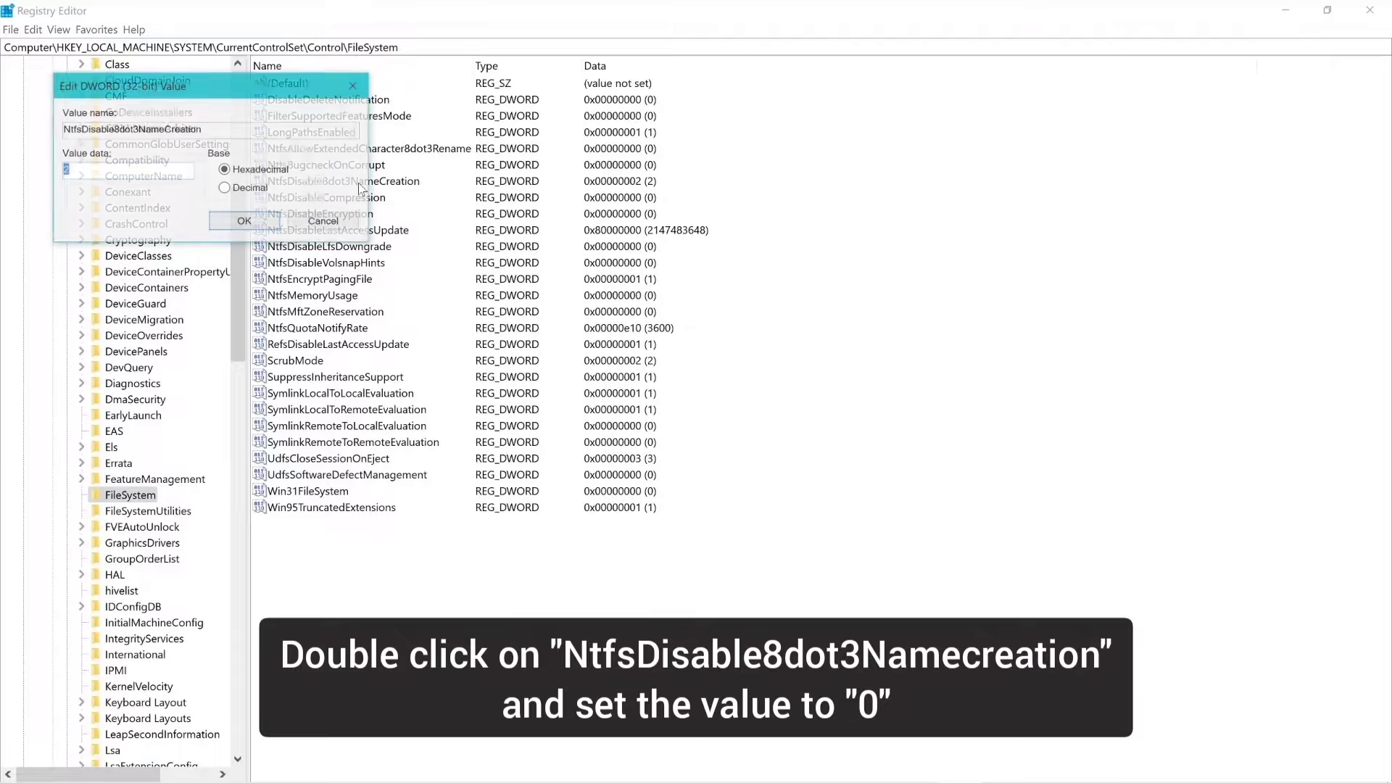
left_click(245, 221)
left_click(1369, 11)
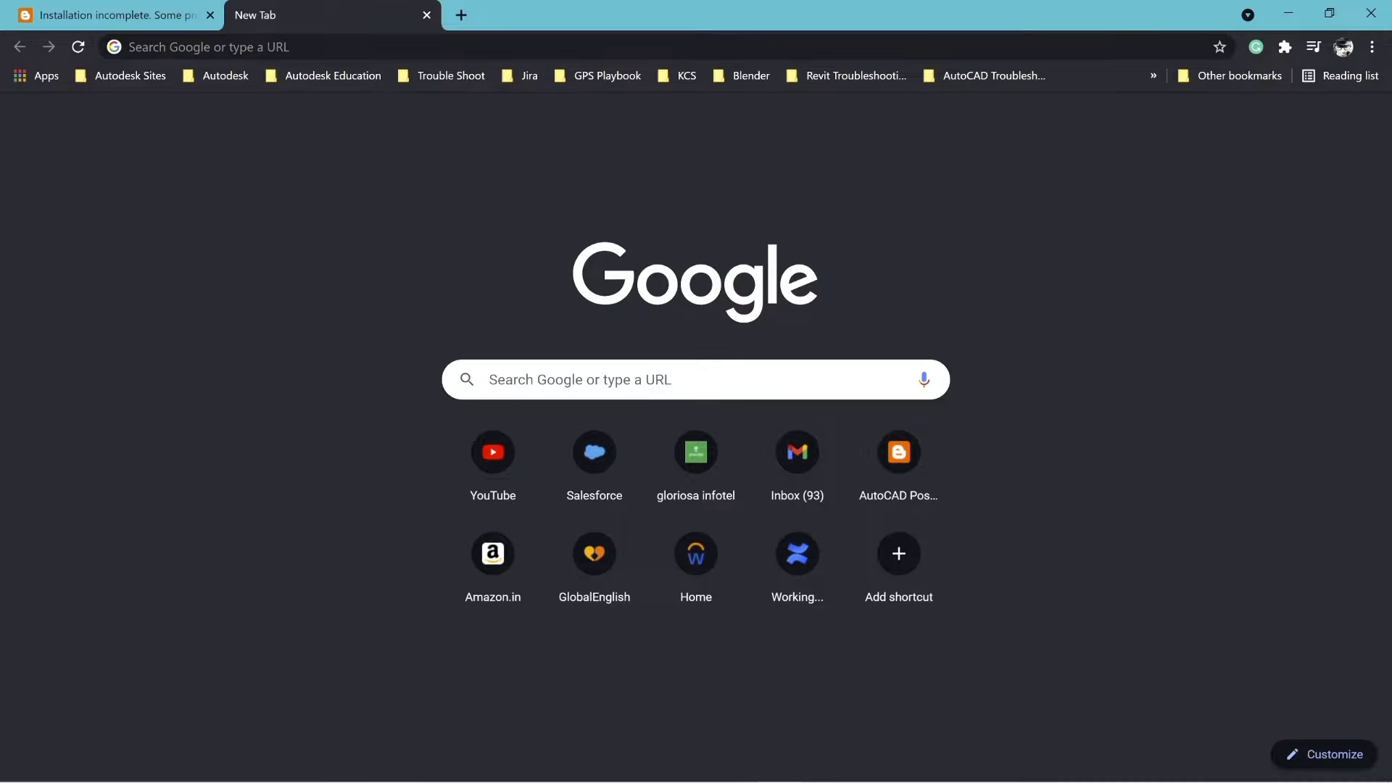
Step: Go to manage.autodesk.com, sign in and view details of the first product collection
key("ctrl+l")
type("manage.autodesk.")
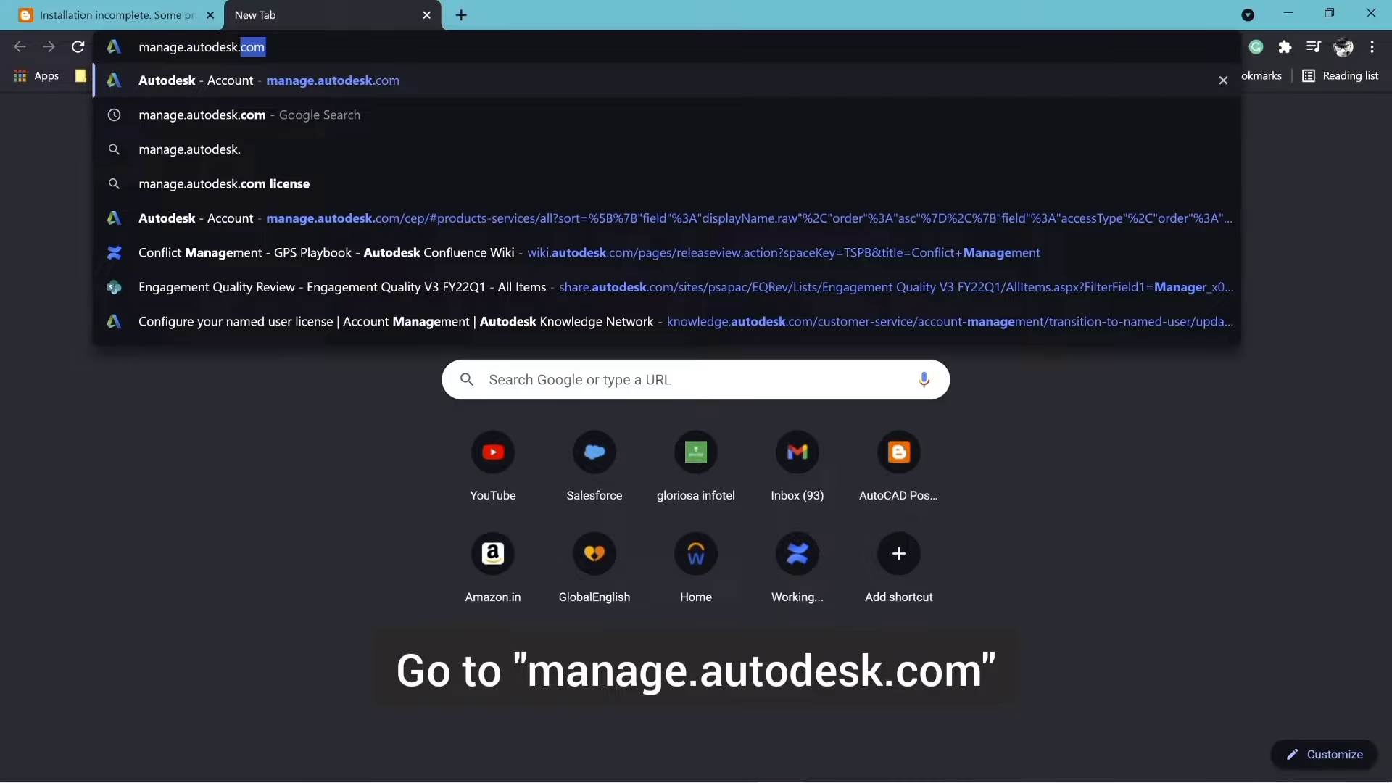
key("Return")
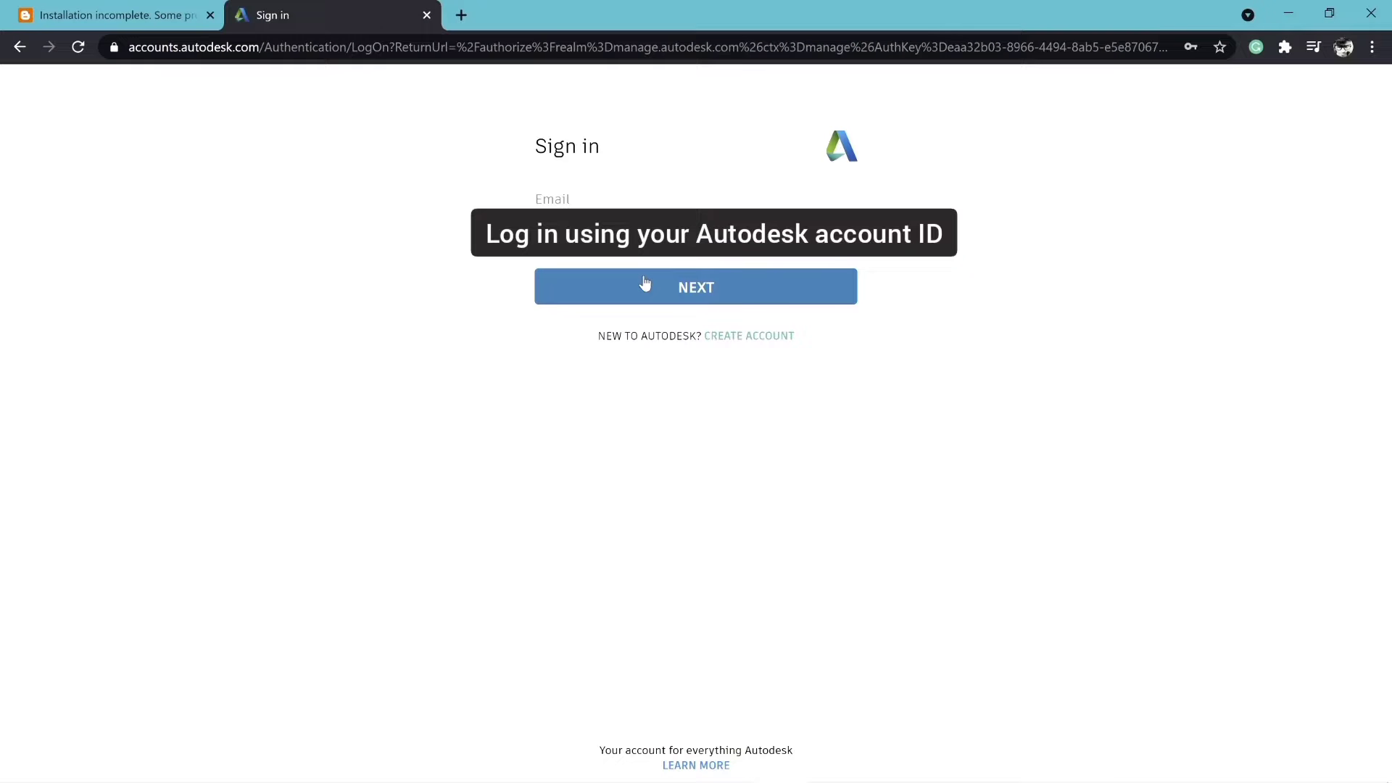
left_click(645, 285)
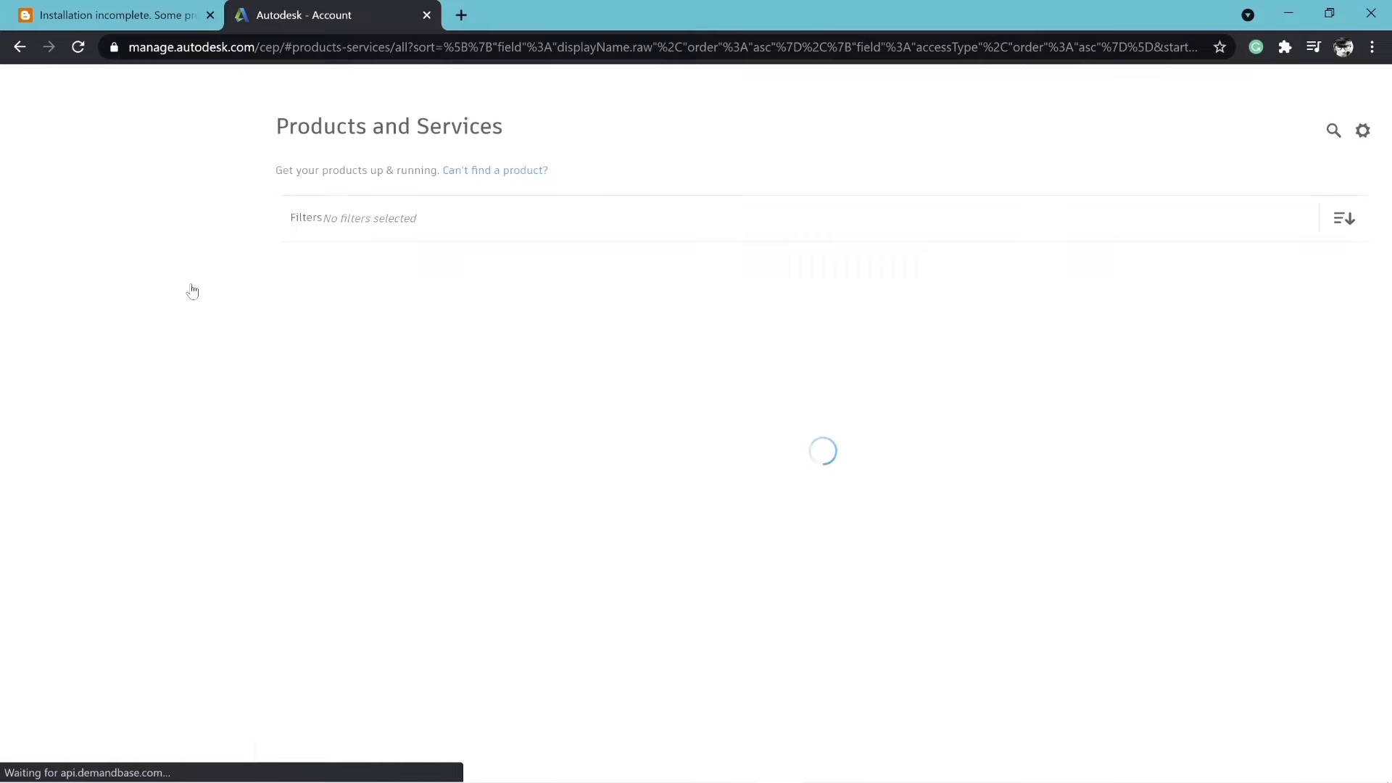
left_click(533, 318)
left_click(1202, 335)
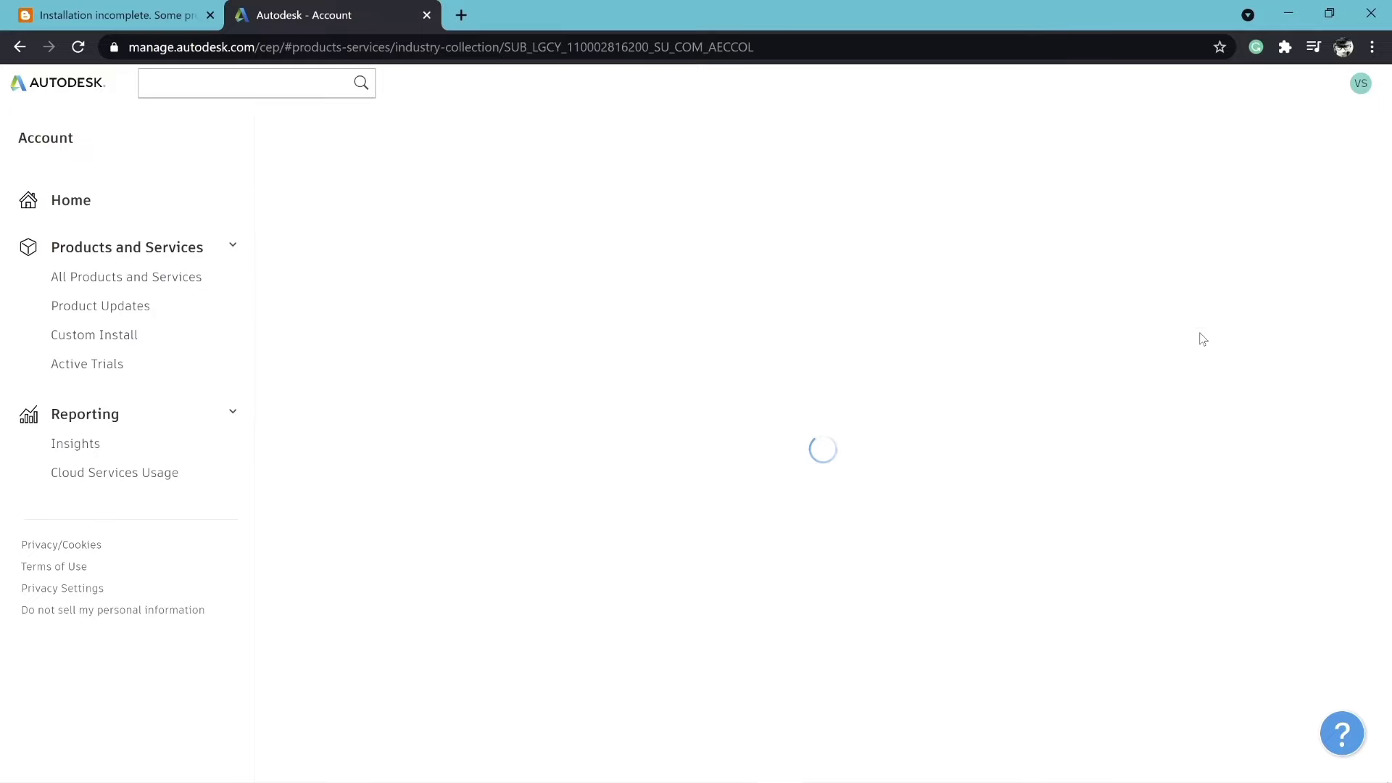
Step: In the 3ds Max downloads window, try the Download now method then switch back to Browser Download
left_click(1207, 316)
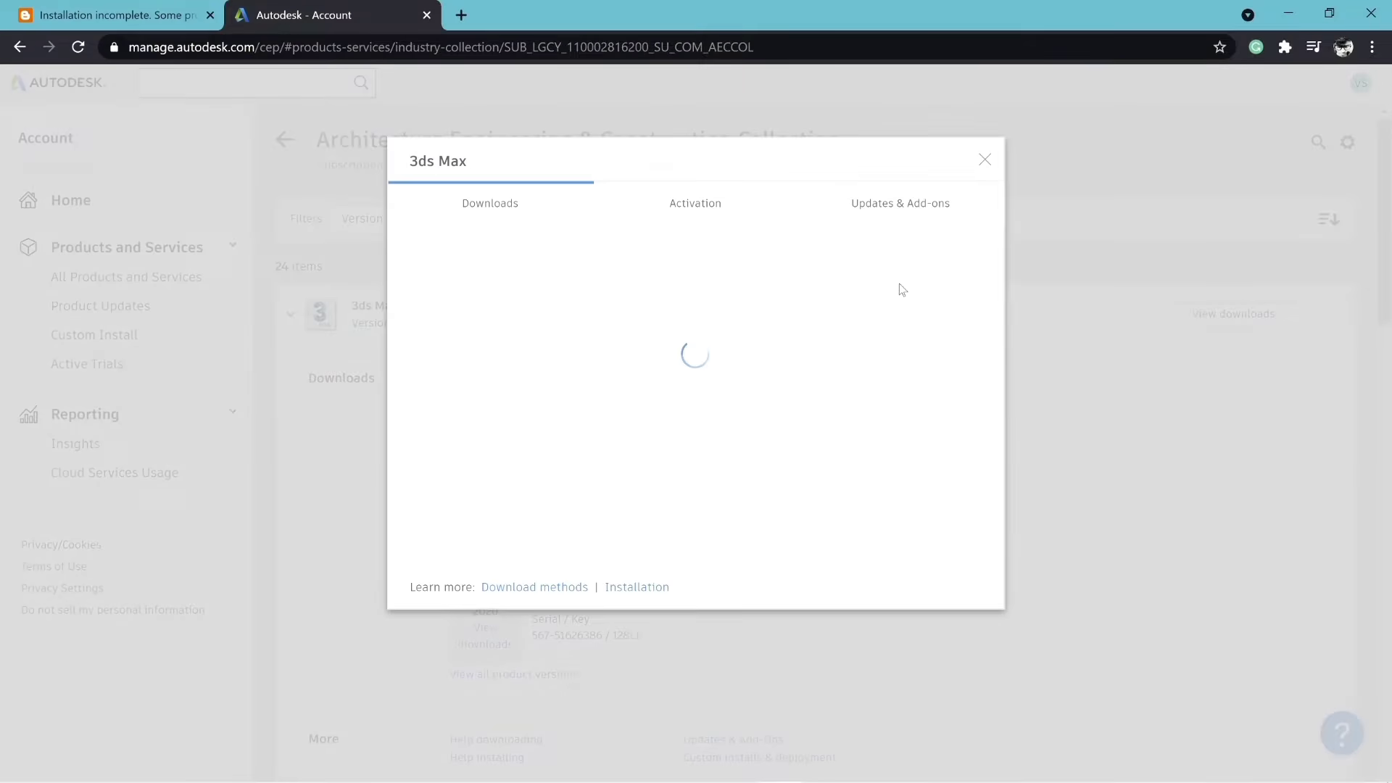
left_click(938, 342)
left_click(856, 412)
left_click(937, 341)
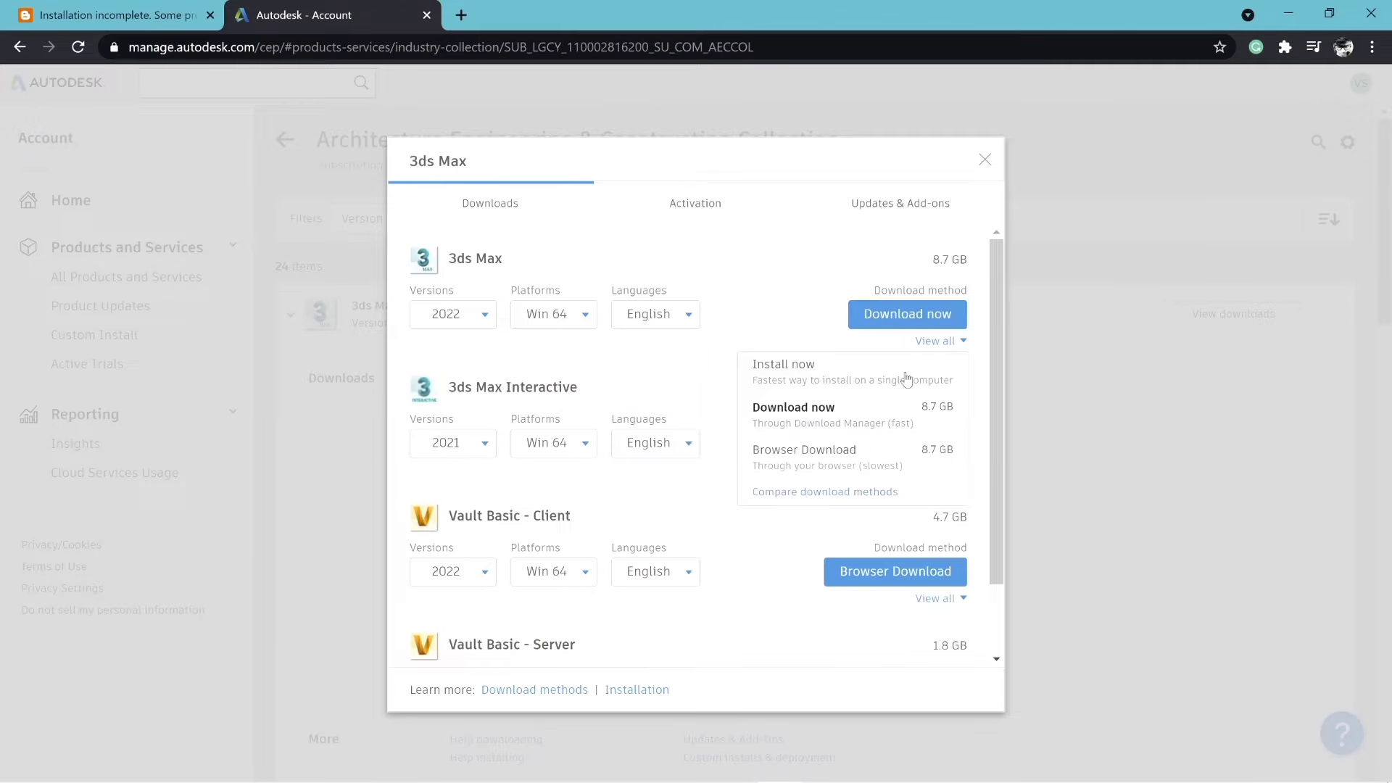
left_click(878, 455)
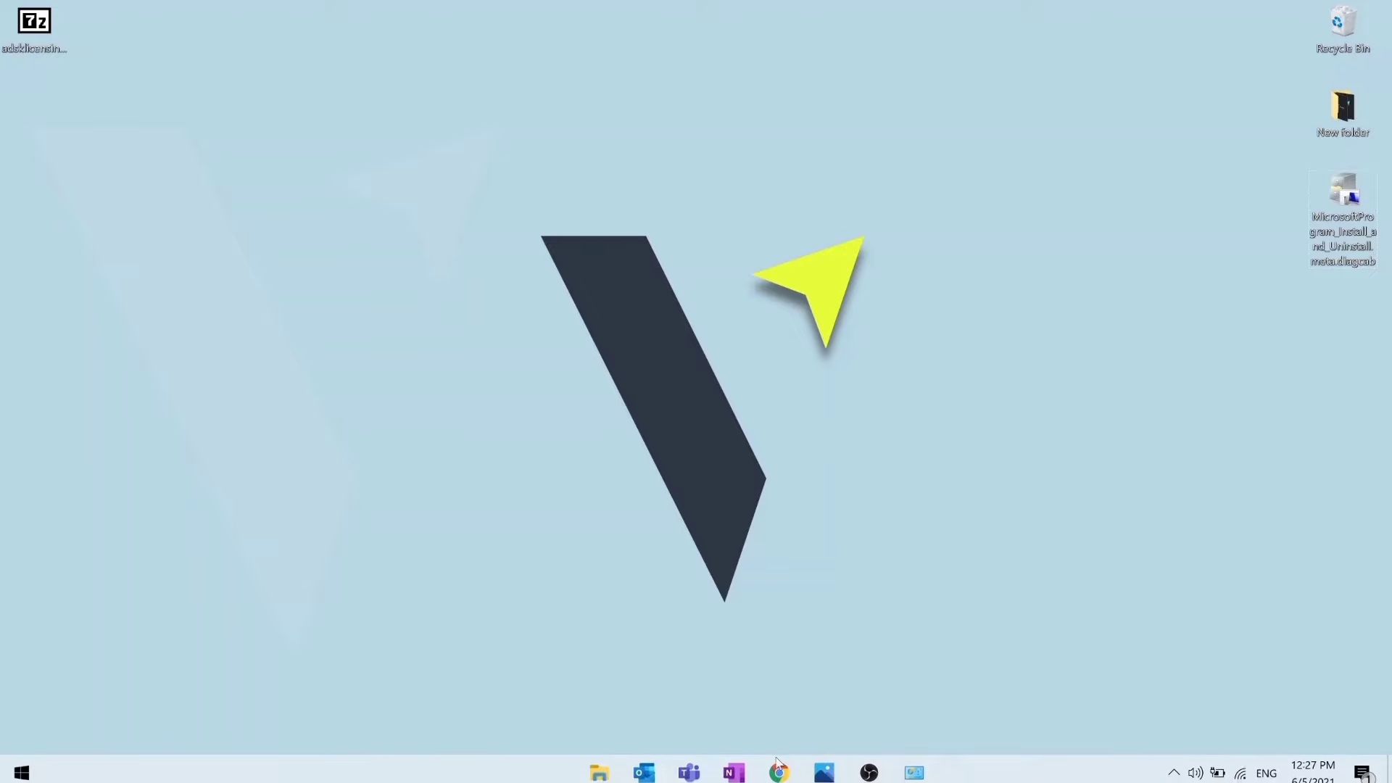
Step: Browse File Explorer to the Civil 3D 2021 installers folder in Downloads
left_click(597, 767)
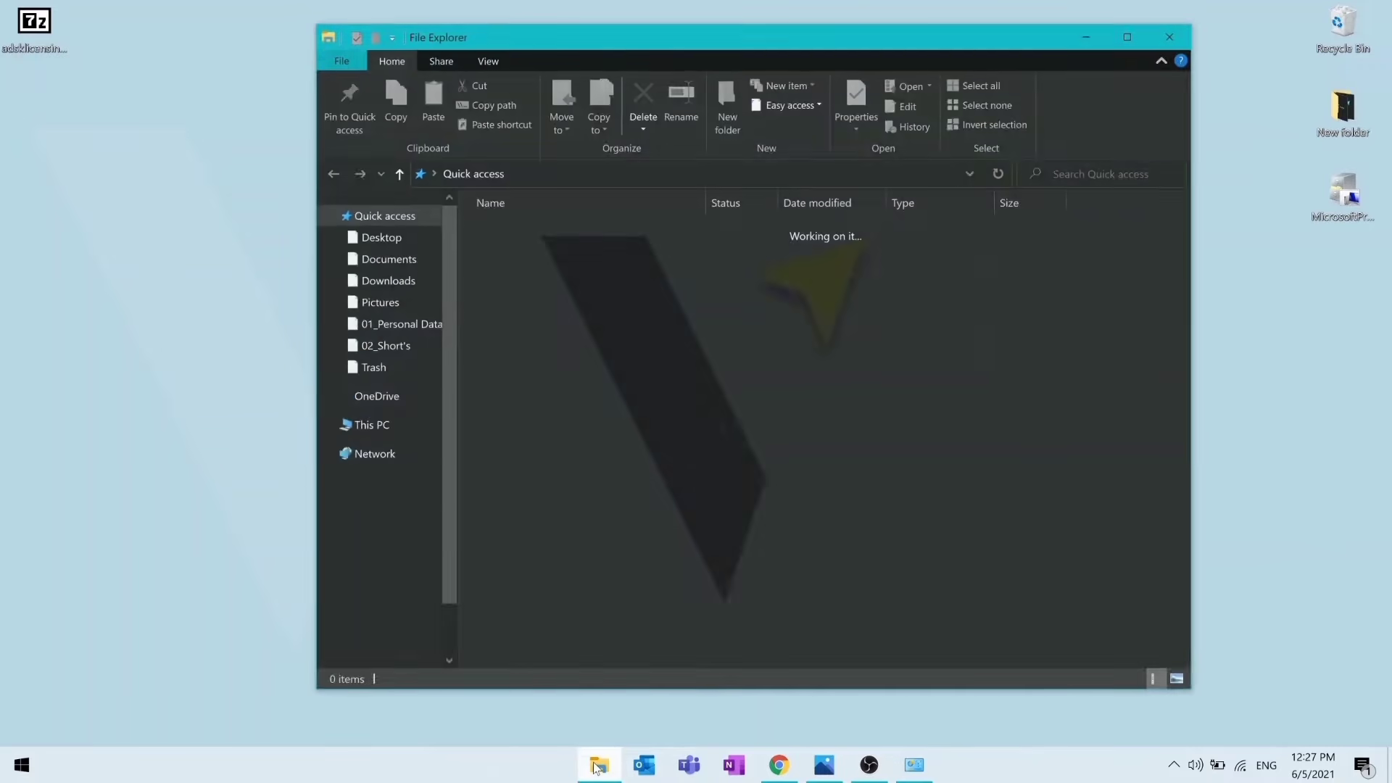
left_click(392, 286)
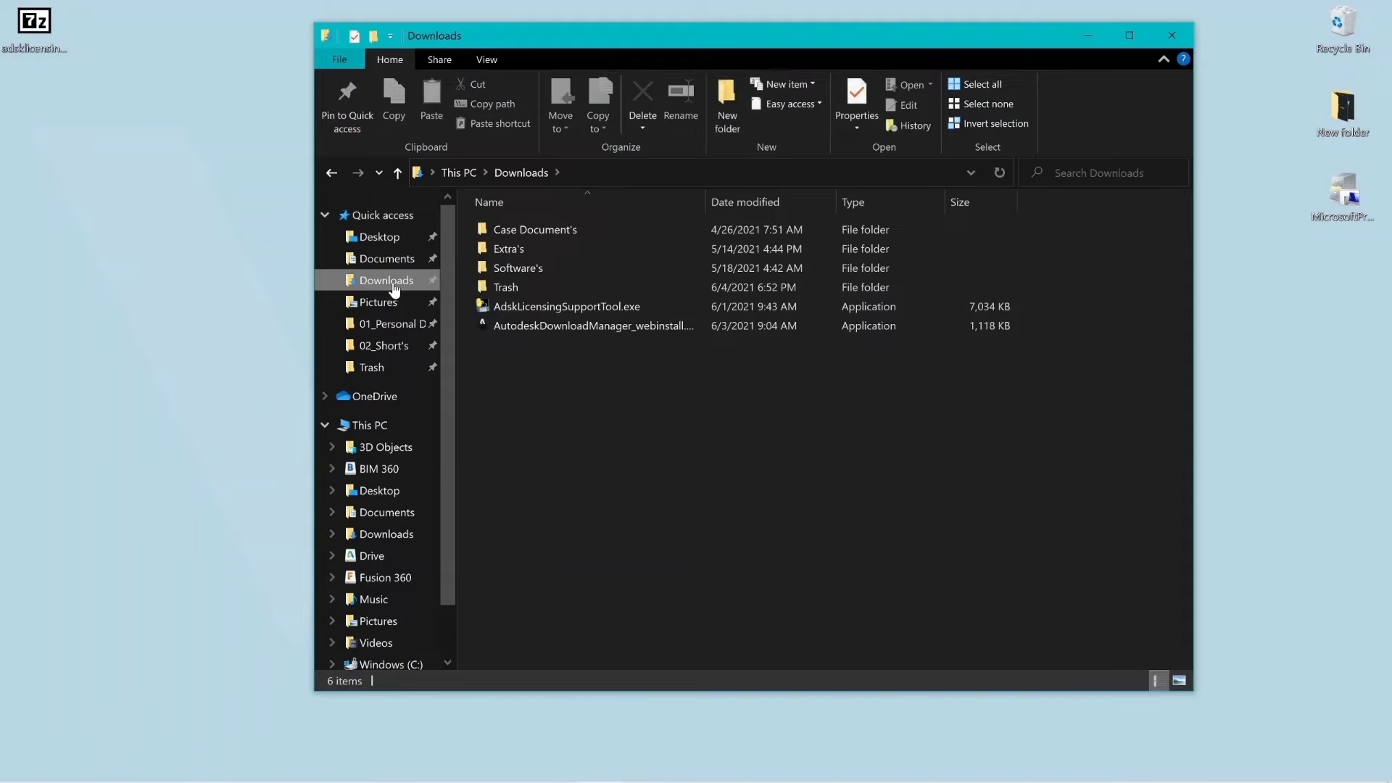
double_click(577, 271)
Step: Unblock the first and second installer parts via Properties, applying and closing each
right_click(621, 235)
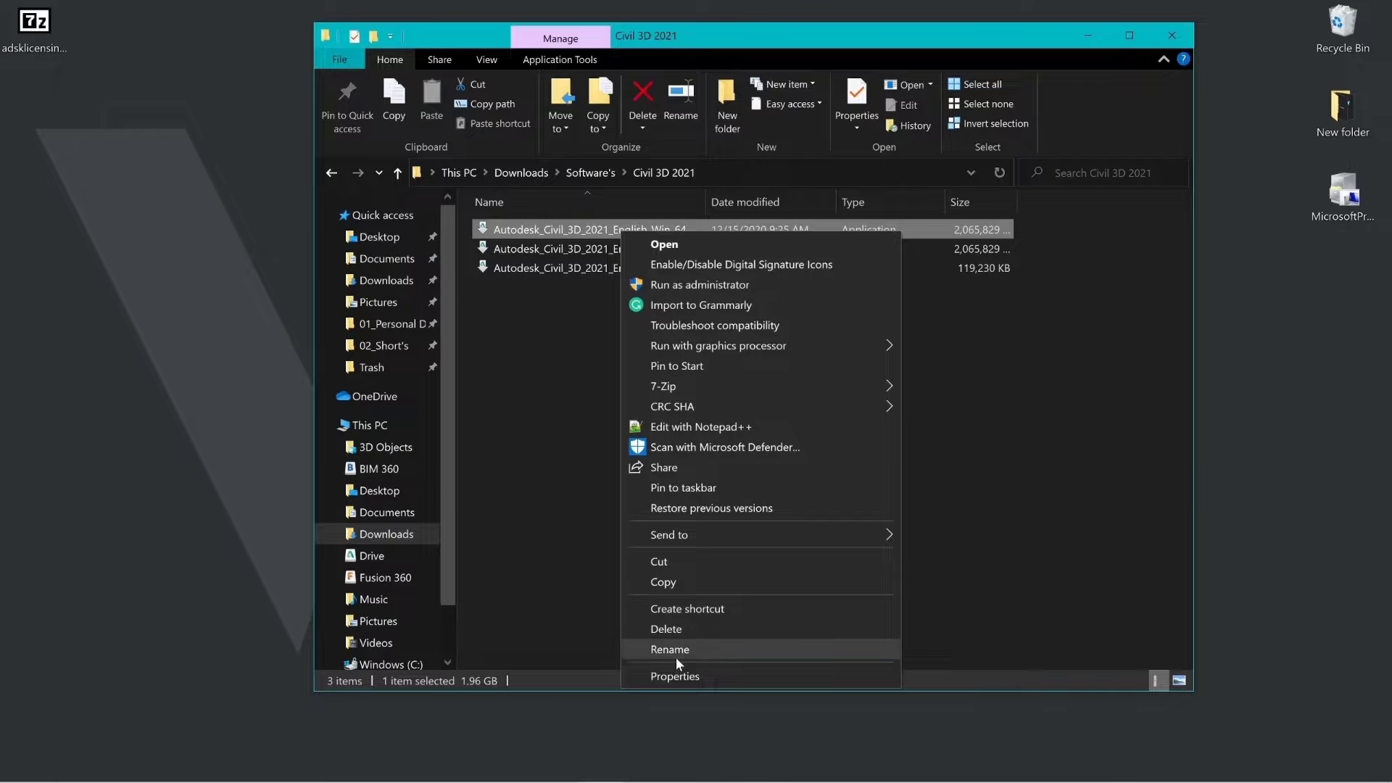
left_click(676, 673)
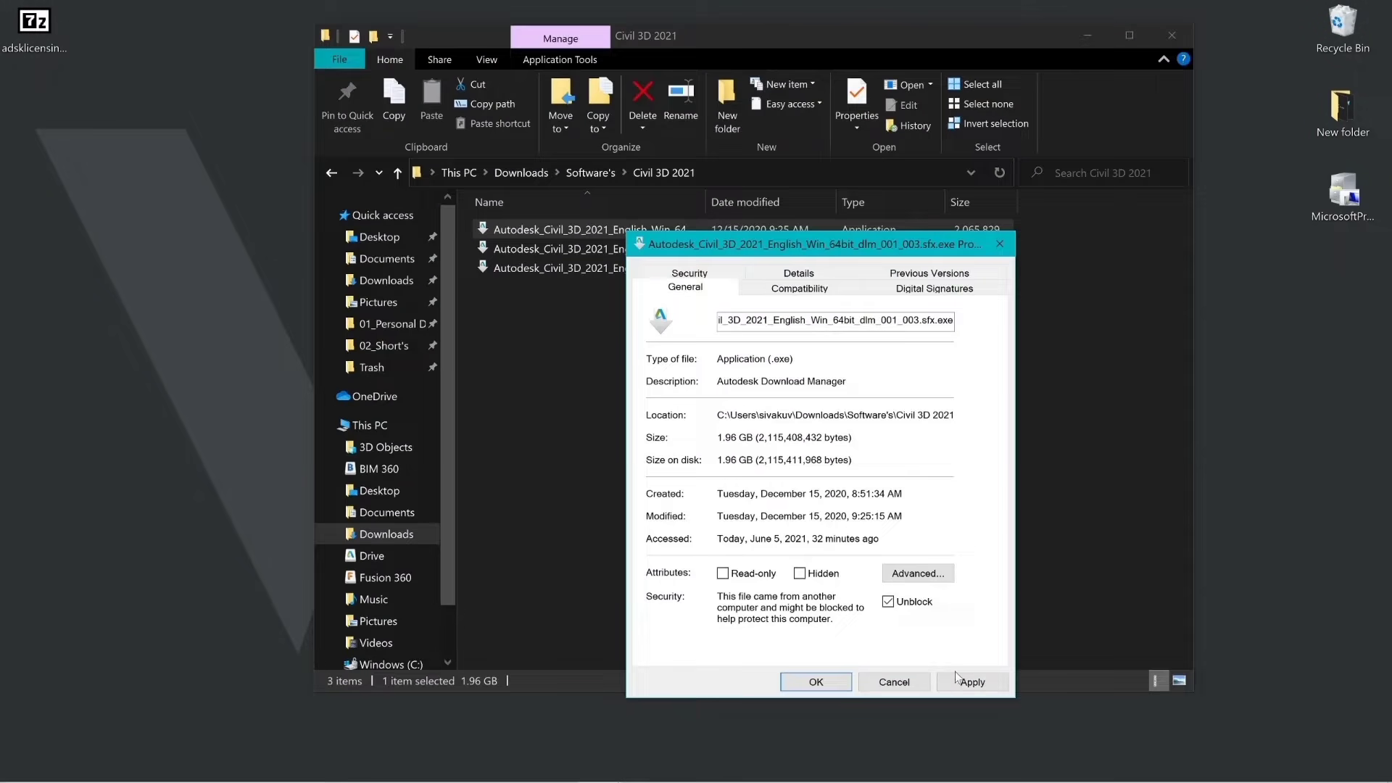
left_click(957, 674)
left_click(810, 682)
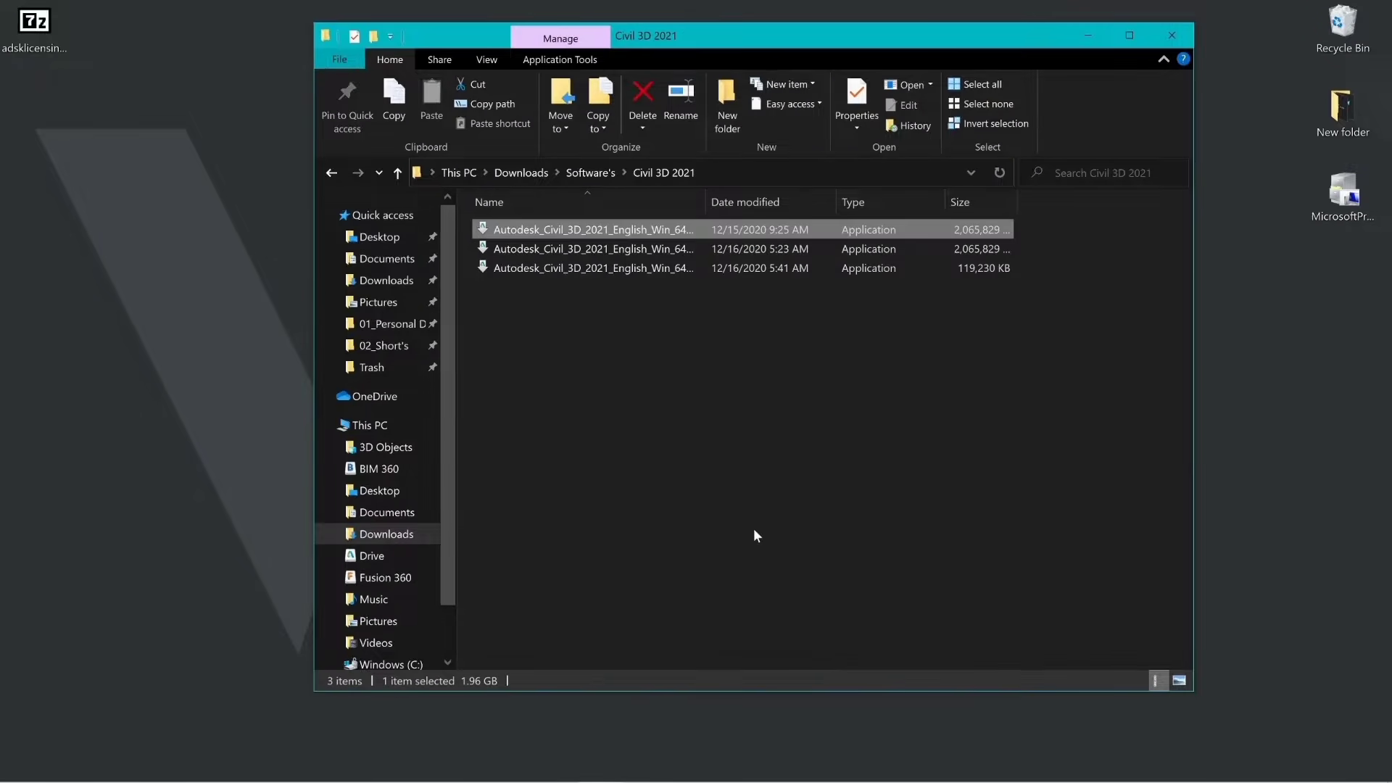
right_click(625, 246)
left_click(704, 688)
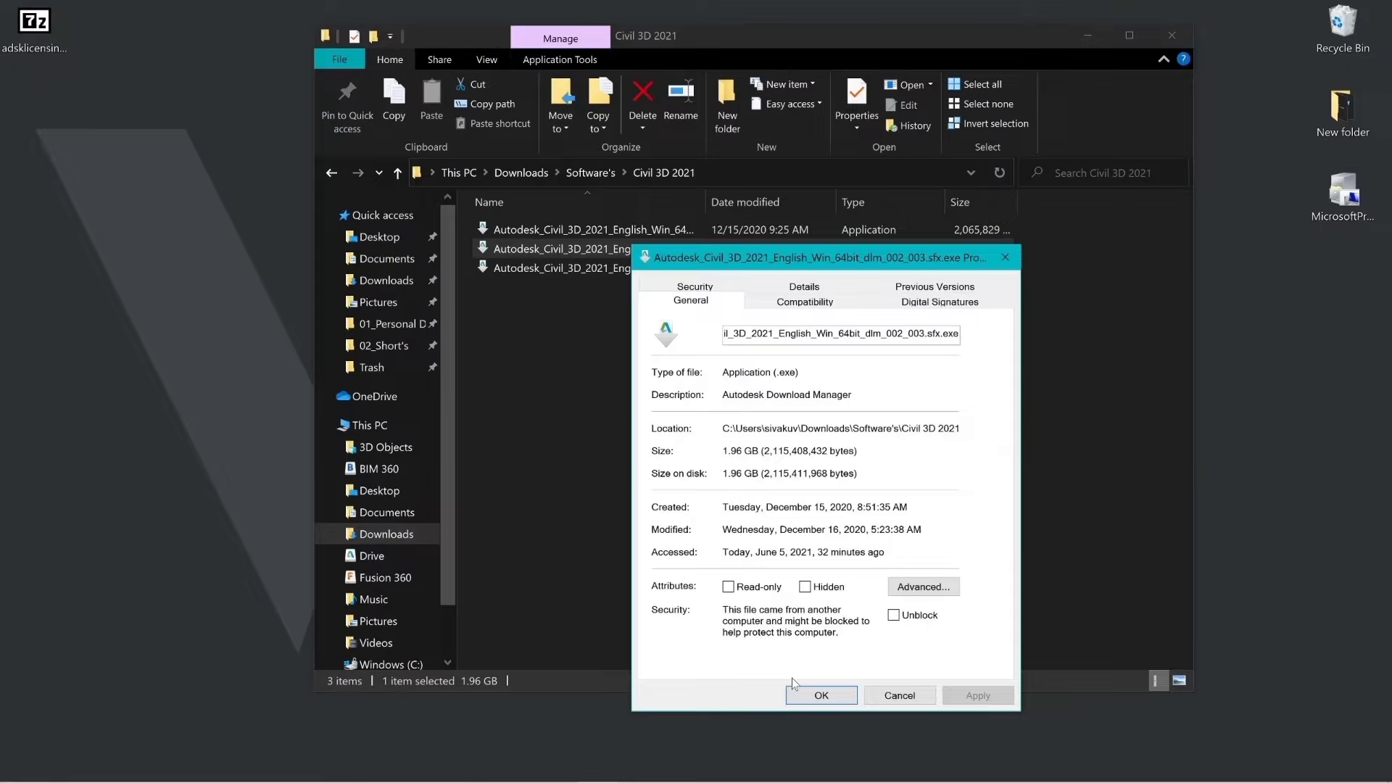
left_click(895, 616)
left_click(975, 697)
left_click(808, 698)
Step: Unblock the third installer part via Properties and apply it
left_click(627, 268)
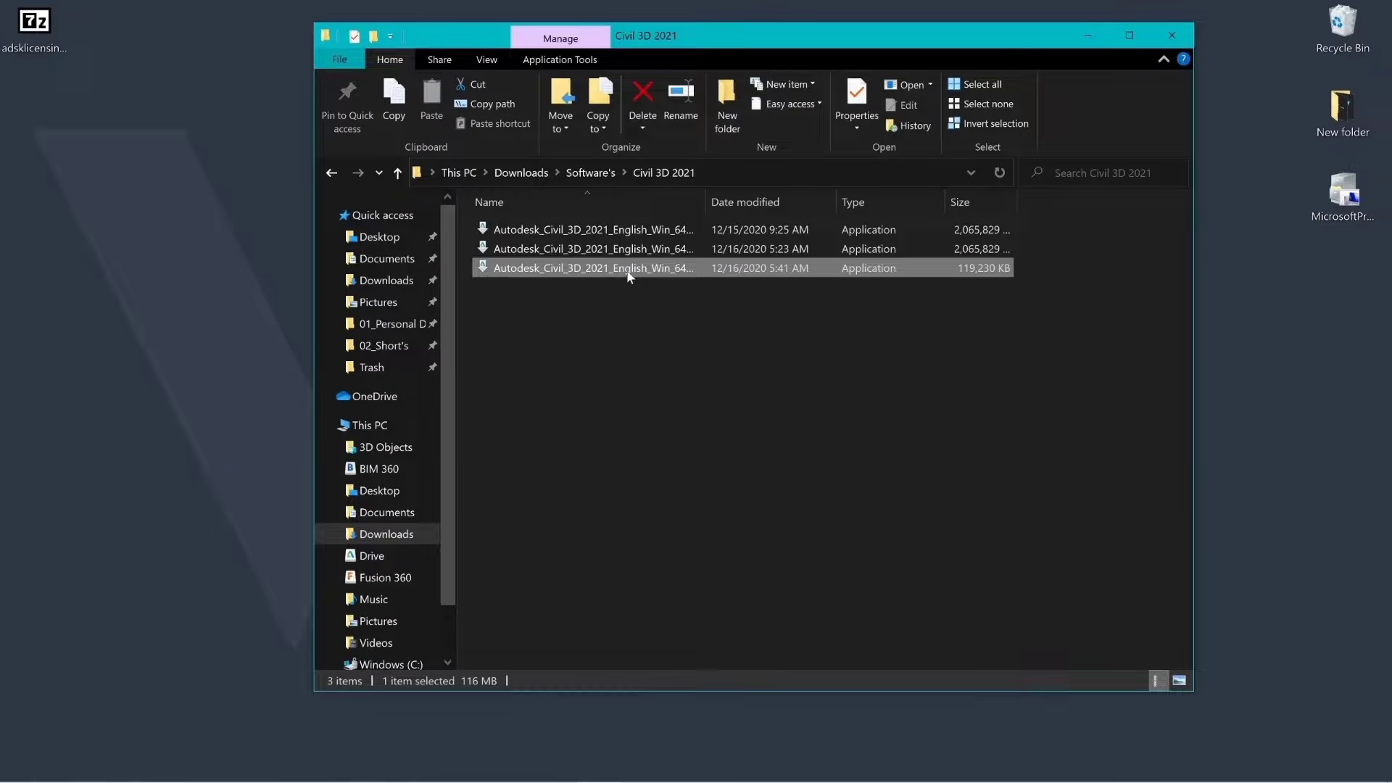
right_click(626, 270)
left_click(853, 711)
left_click(913, 643)
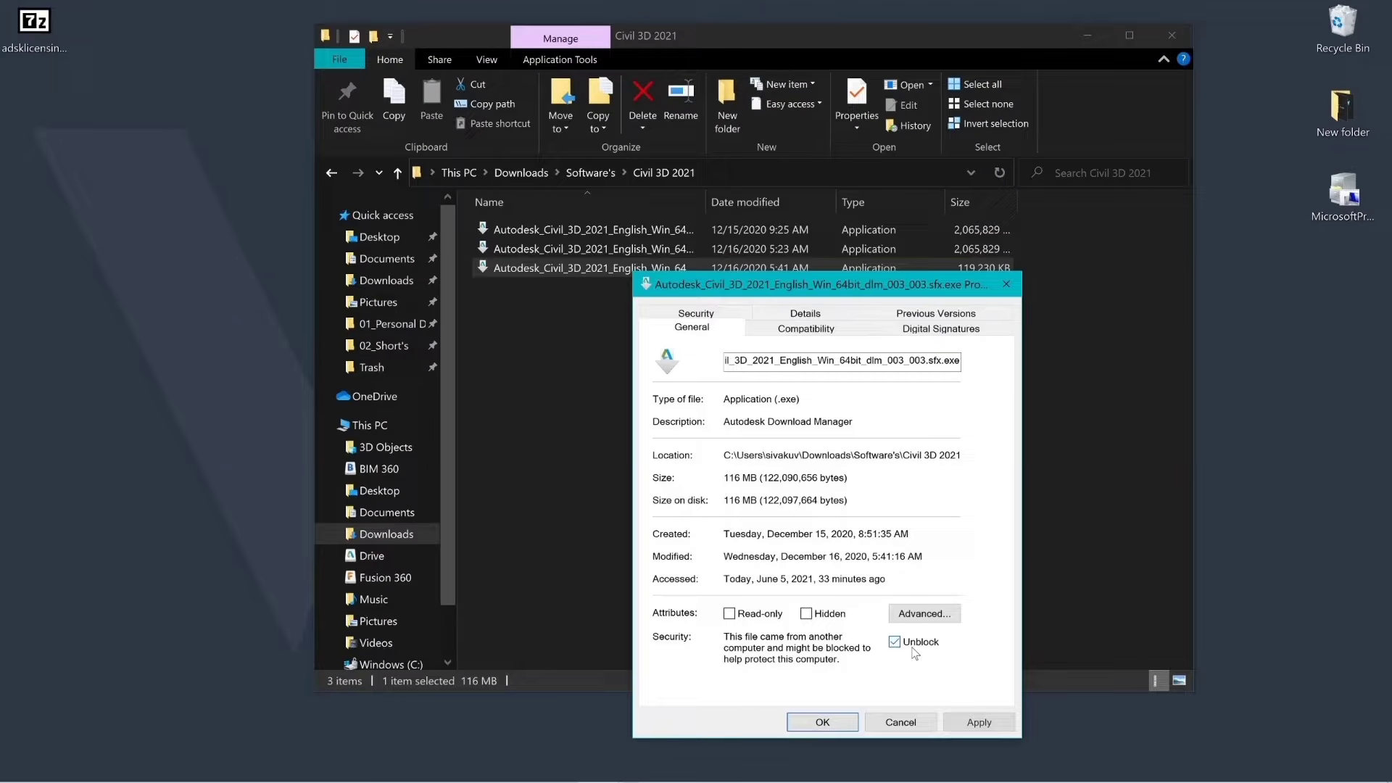
left_click(976, 723)
left_click(822, 722)
Step: Launch the first Civil 3D 2021 installer part with Run as administrator
left_click(818, 228)
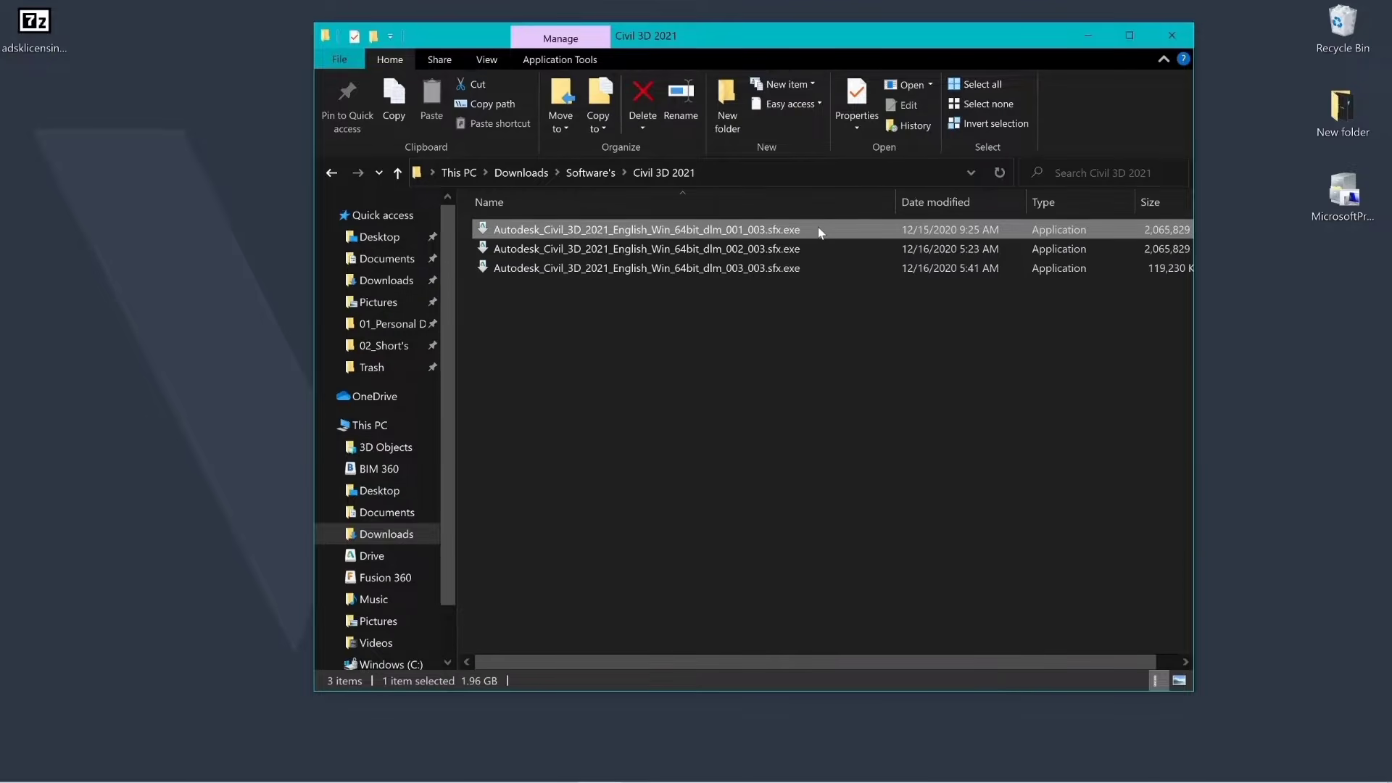
right_click(818, 227)
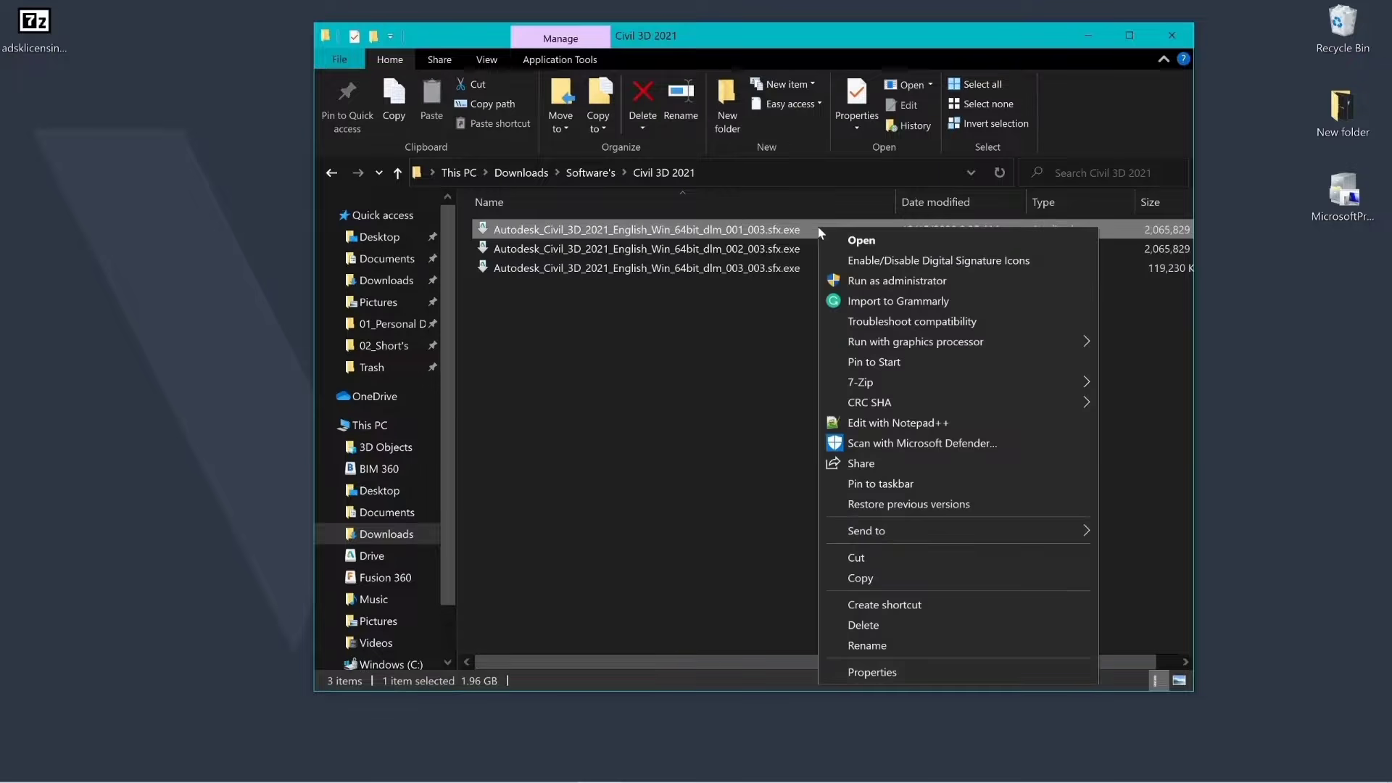
left_click(973, 279)
left_click(913, 765)
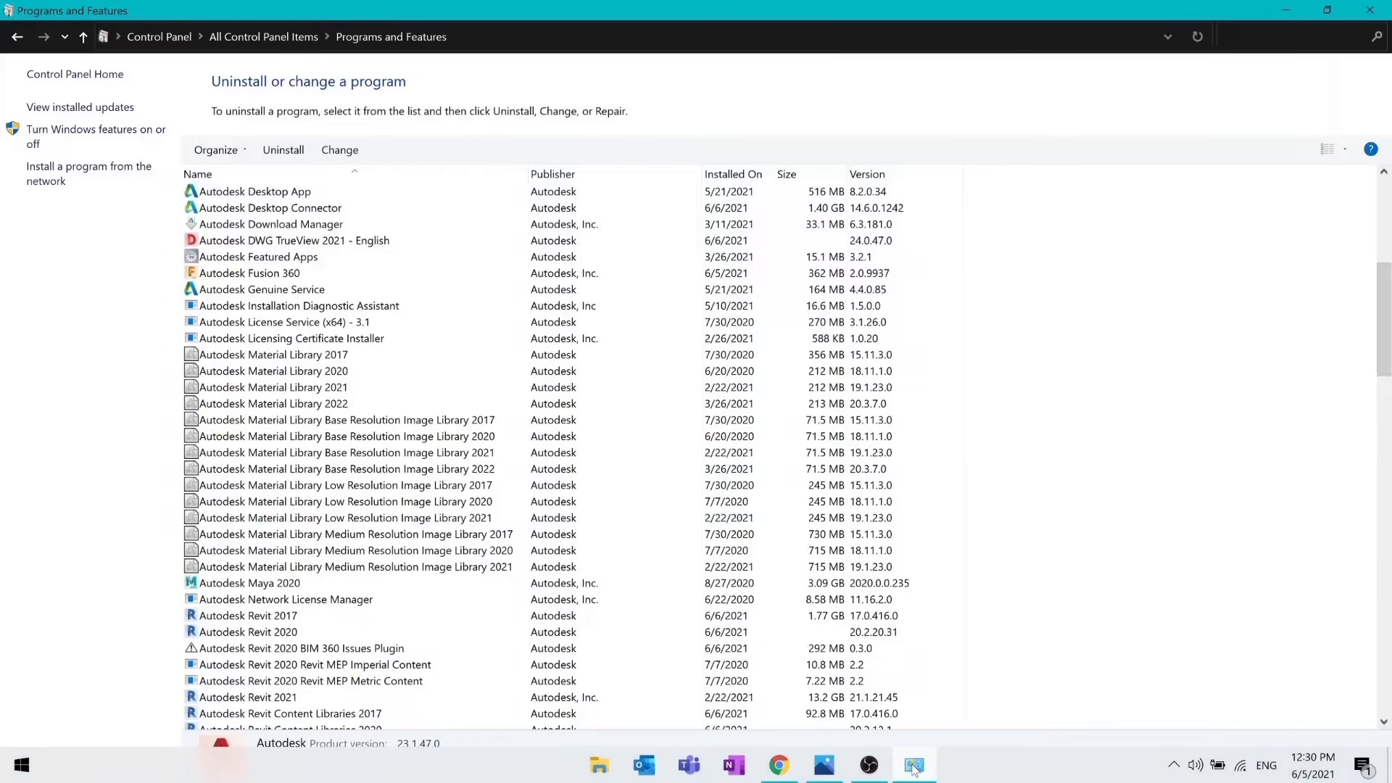
left_click(466, 175)
scroll(459, 344, "down", 2)
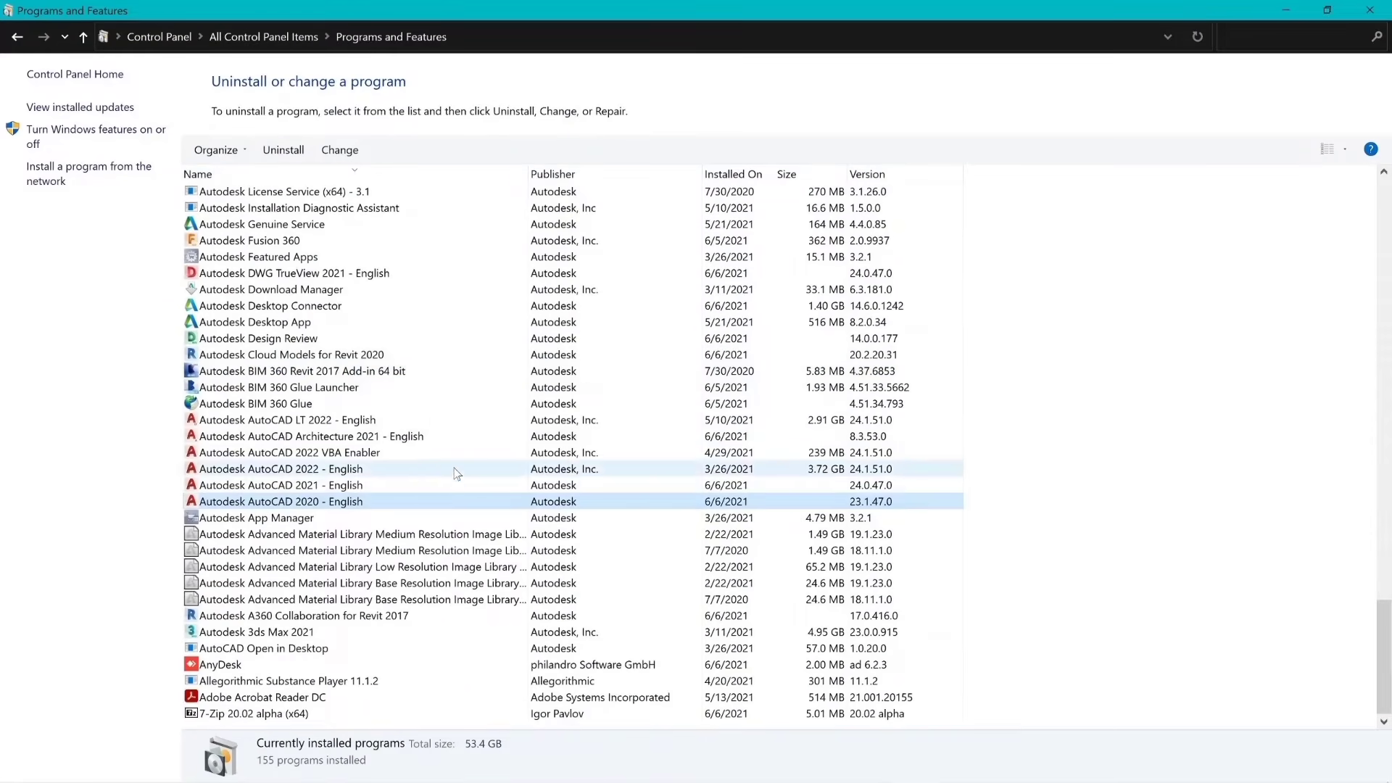
scroll(458, 472, "up", 10)
left_click(441, 177)
scroll(424, 544, "down", 10)
scroll(419, 585, "down", 10)
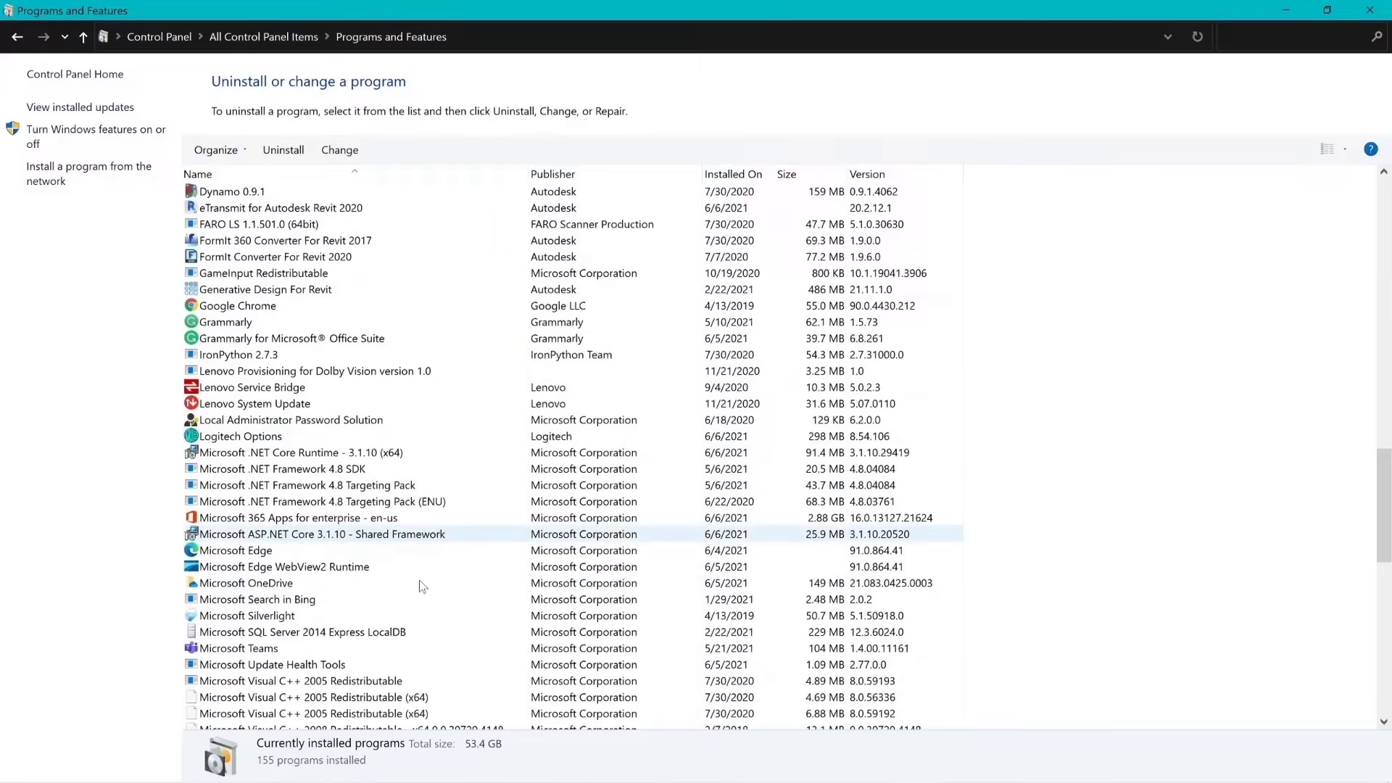
scroll(420, 585, "down", 8)
left_click(444, 340)
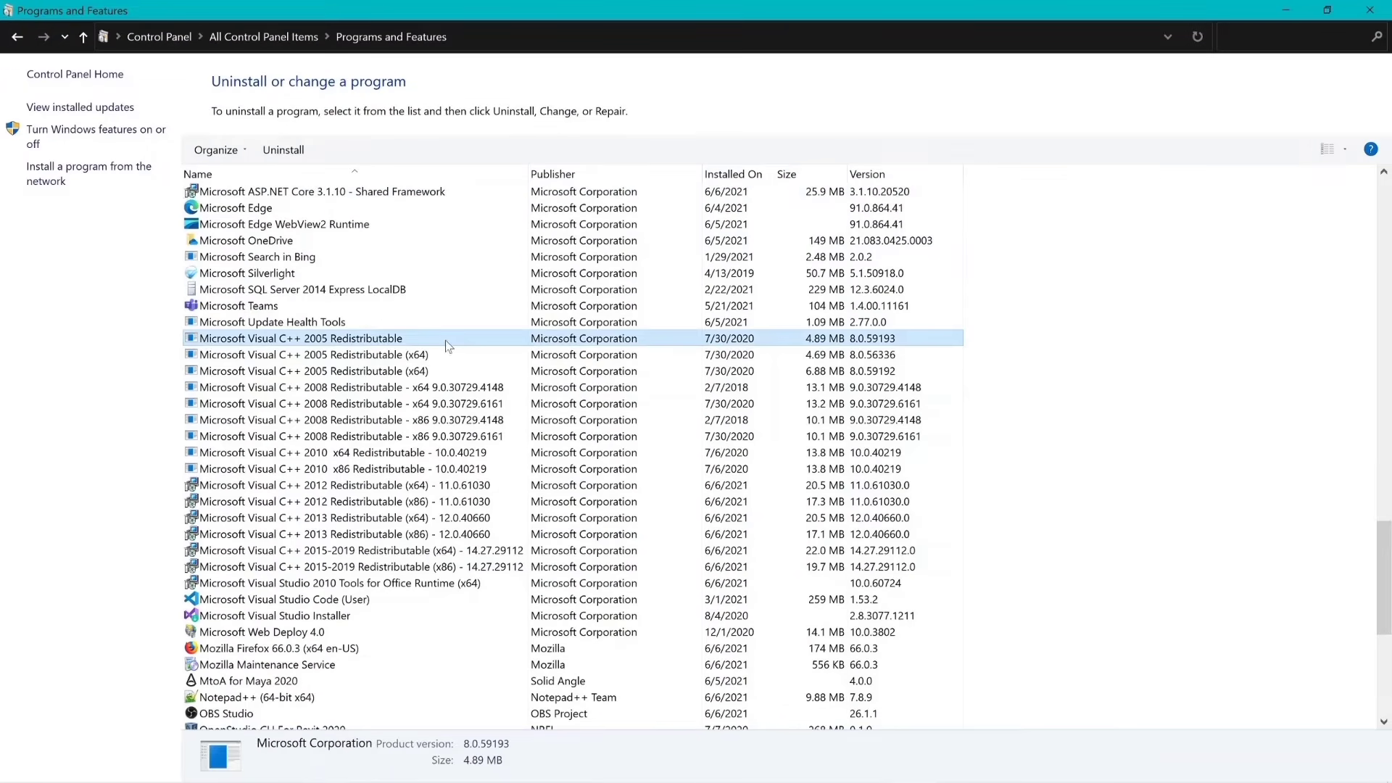
left_click(414, 567)
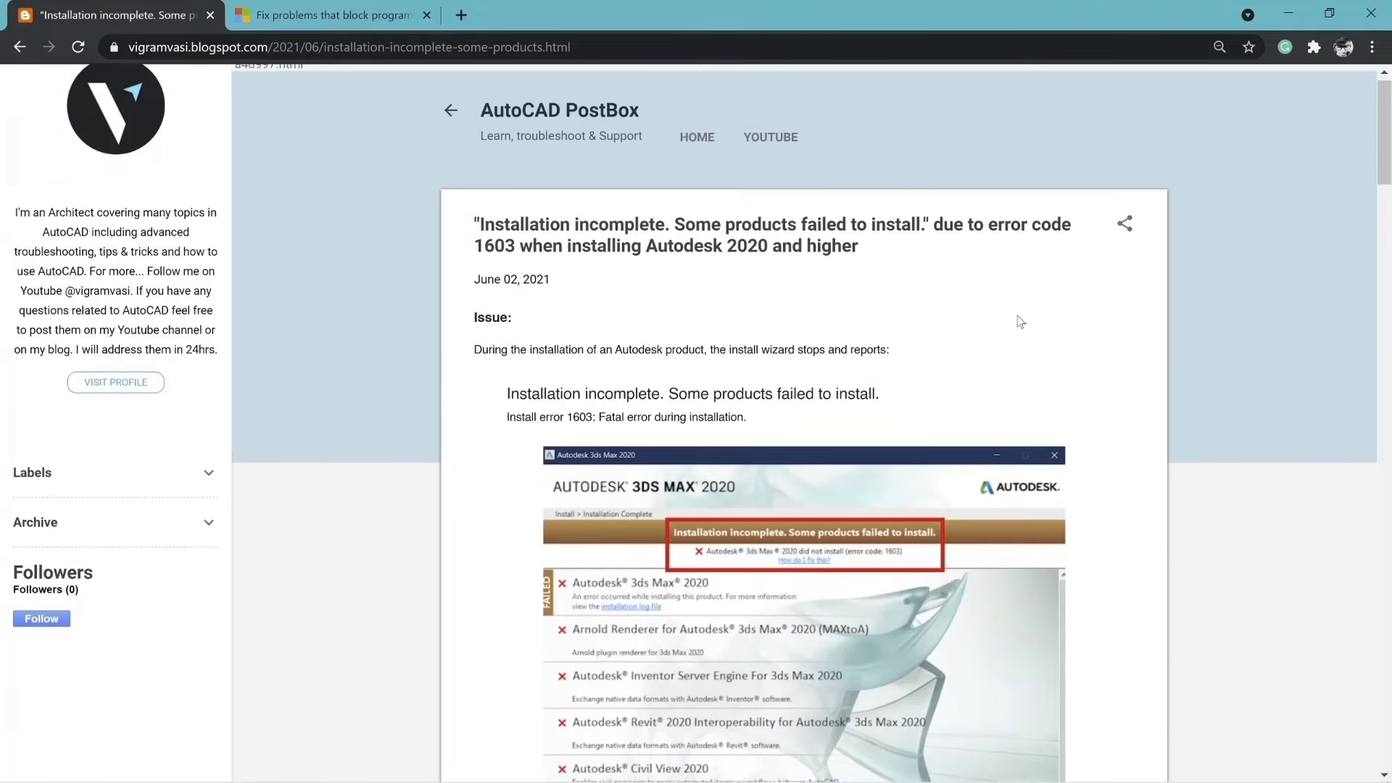
scroll(1005, 380, "down", 10)
scroll(1017, 326, "down", 10)
scroll(1019, 321, "down", 2)
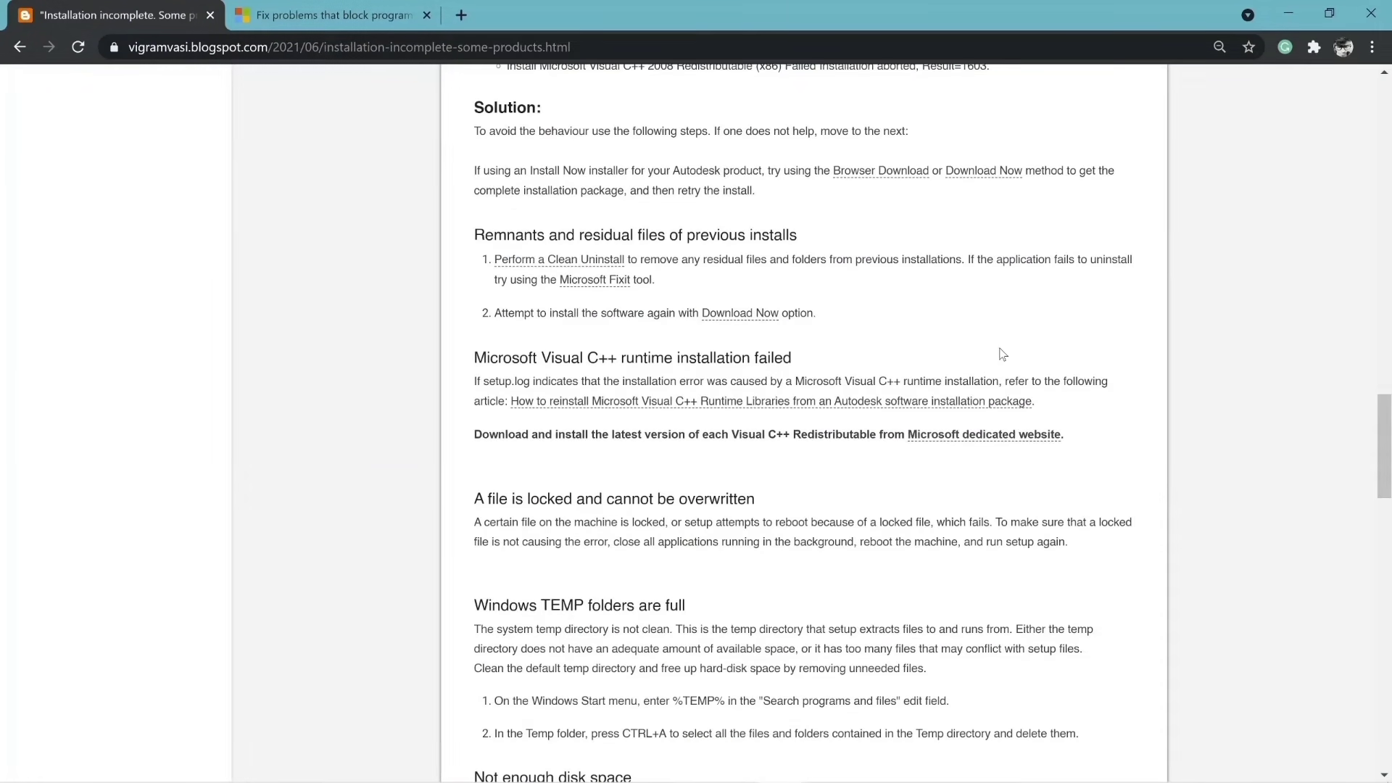
Step: Follow the Microsoft dedicated website link and highlight the Visual C++ 2015-2019 Redistributables heading
left_click(973, 435)
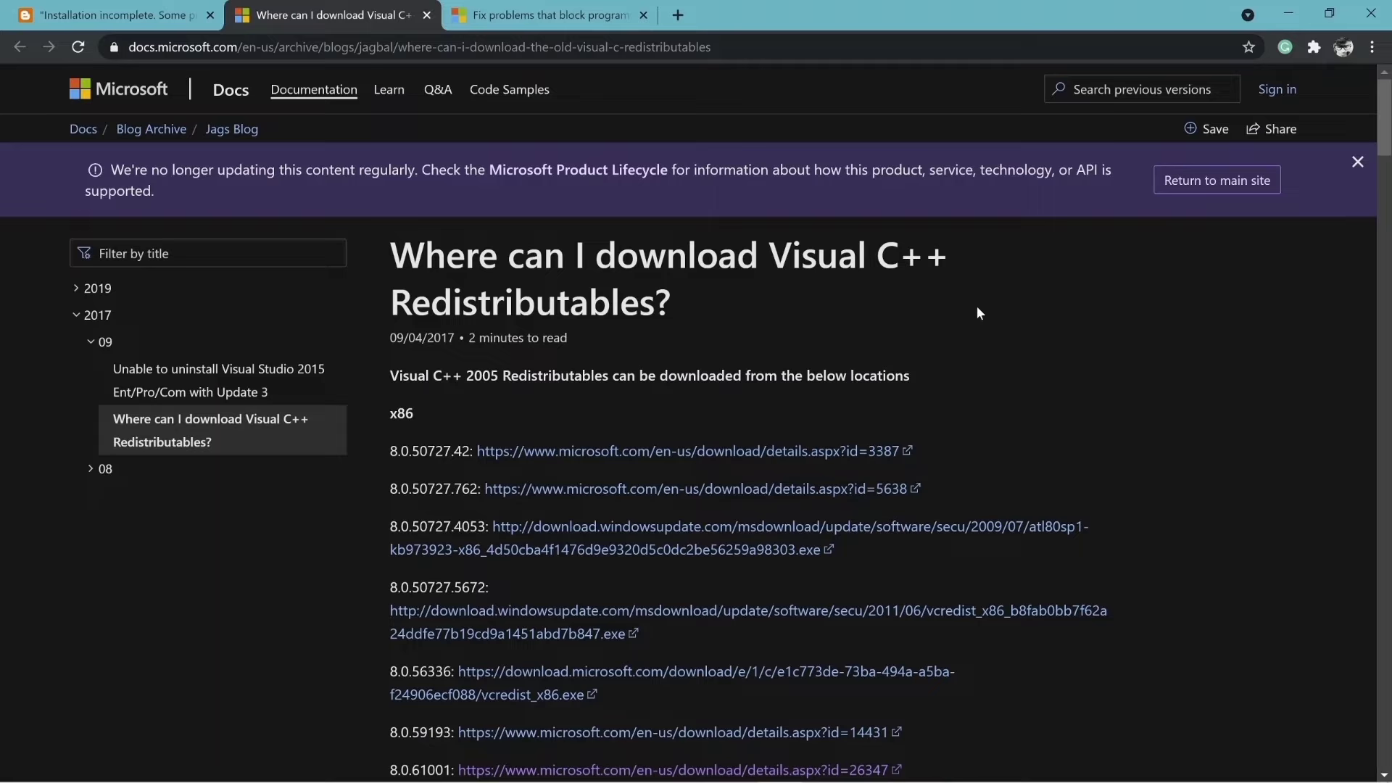
left_click_drag(390, 376, 464, 375)
scroll(1035, 327, "down", 5)
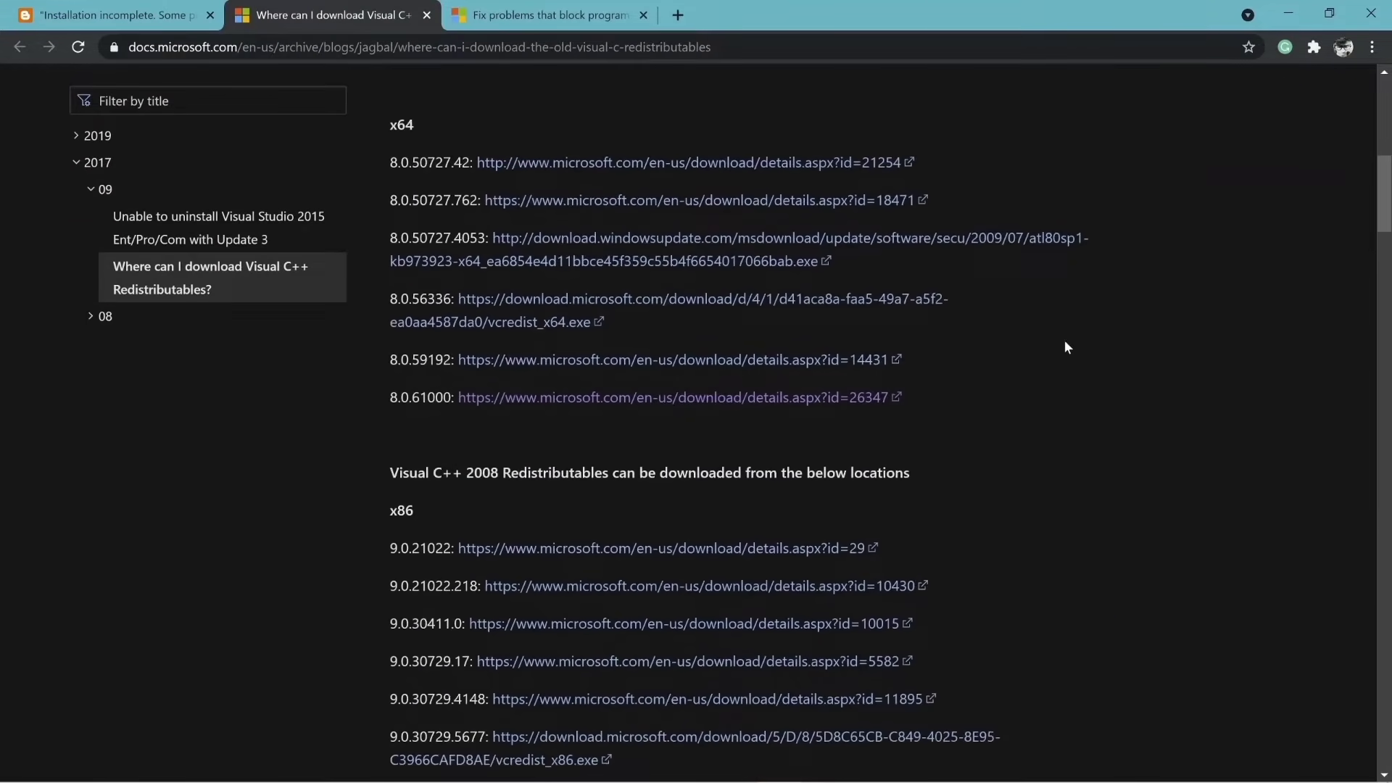
scroll(1064, 342, "down", 5)
scroll(1064, 342, "down", 5)
scroll(1063, 342, "down", 5)
scroll(1064, 342, "down", 4)
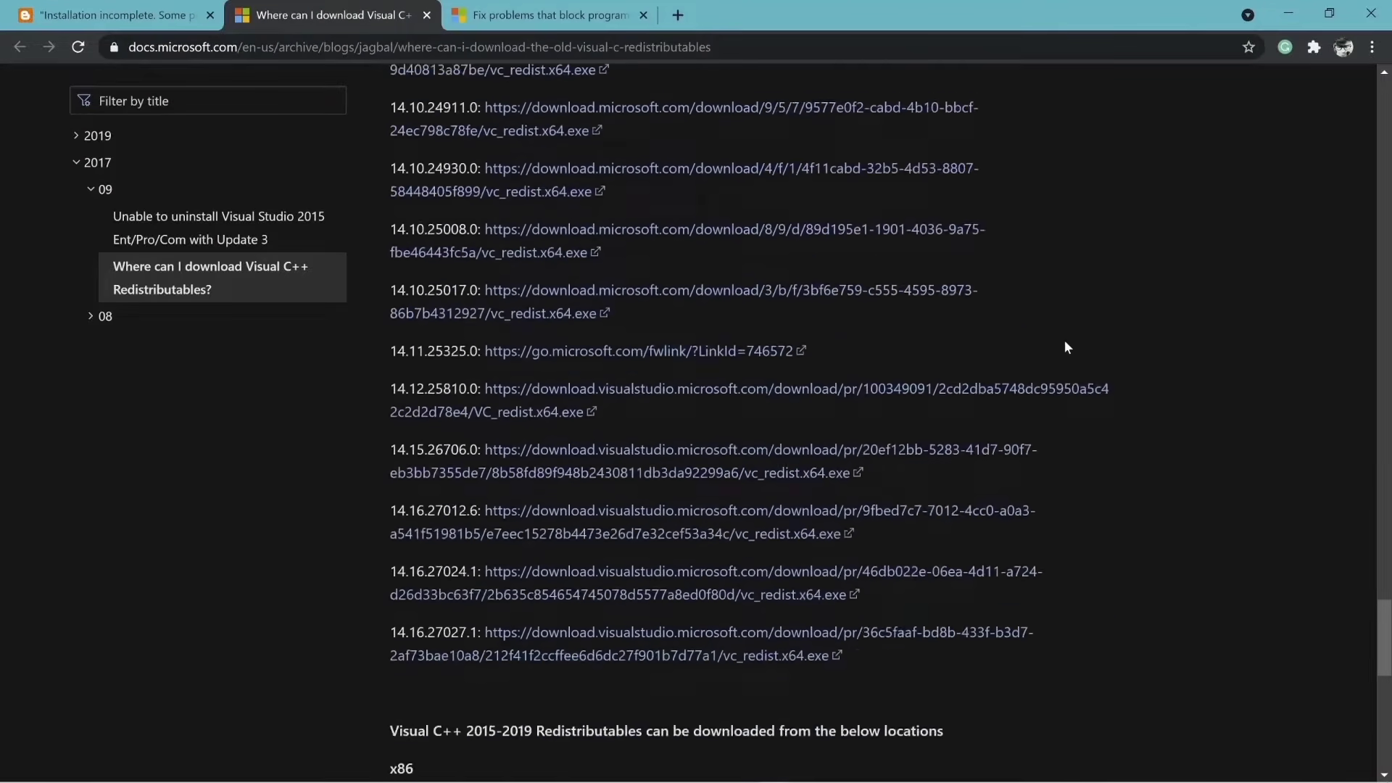
scroll(1063, 342, "down", 6)
scroll(1064, 342, "up", 4)
left_click_drag(389, 491, 532, 491)
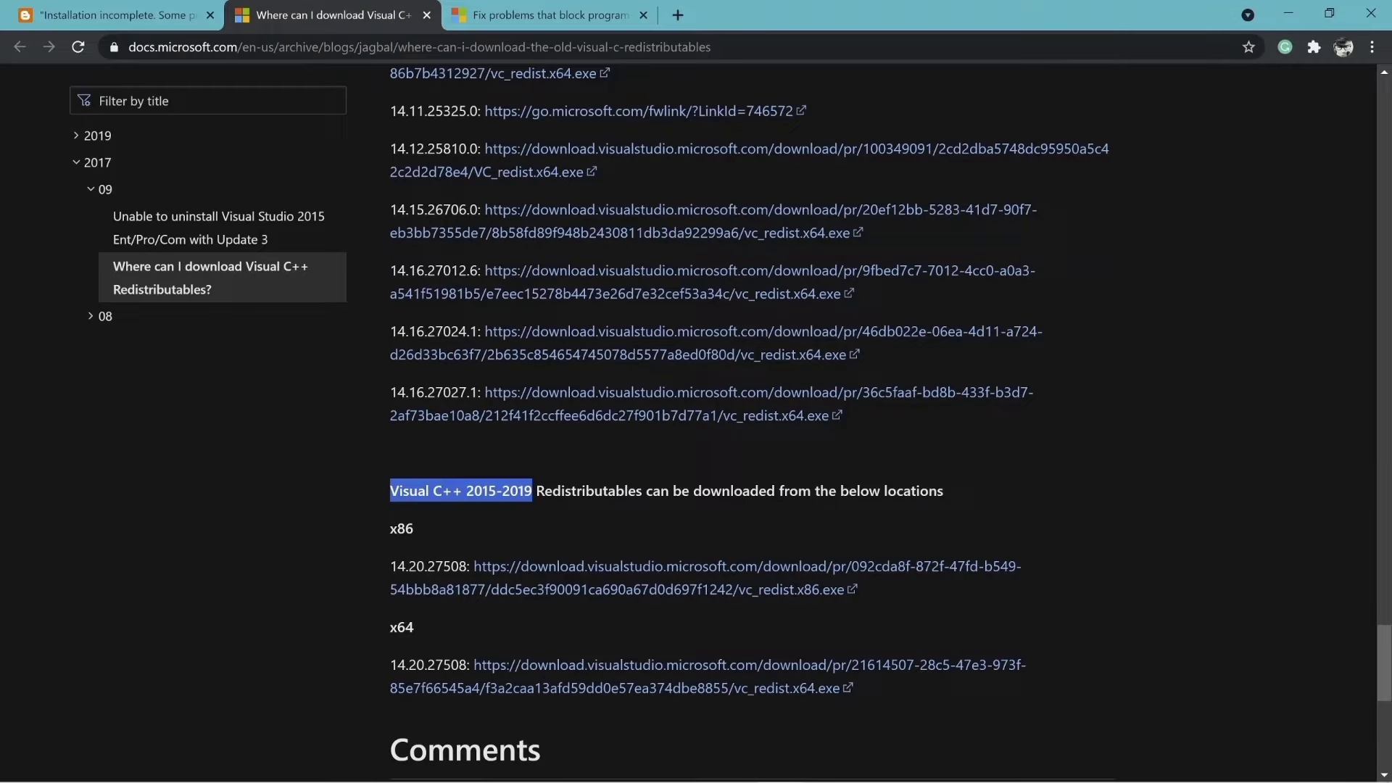
Step: Reach the Temp folder through the Run dialog with %temp%
key("super")
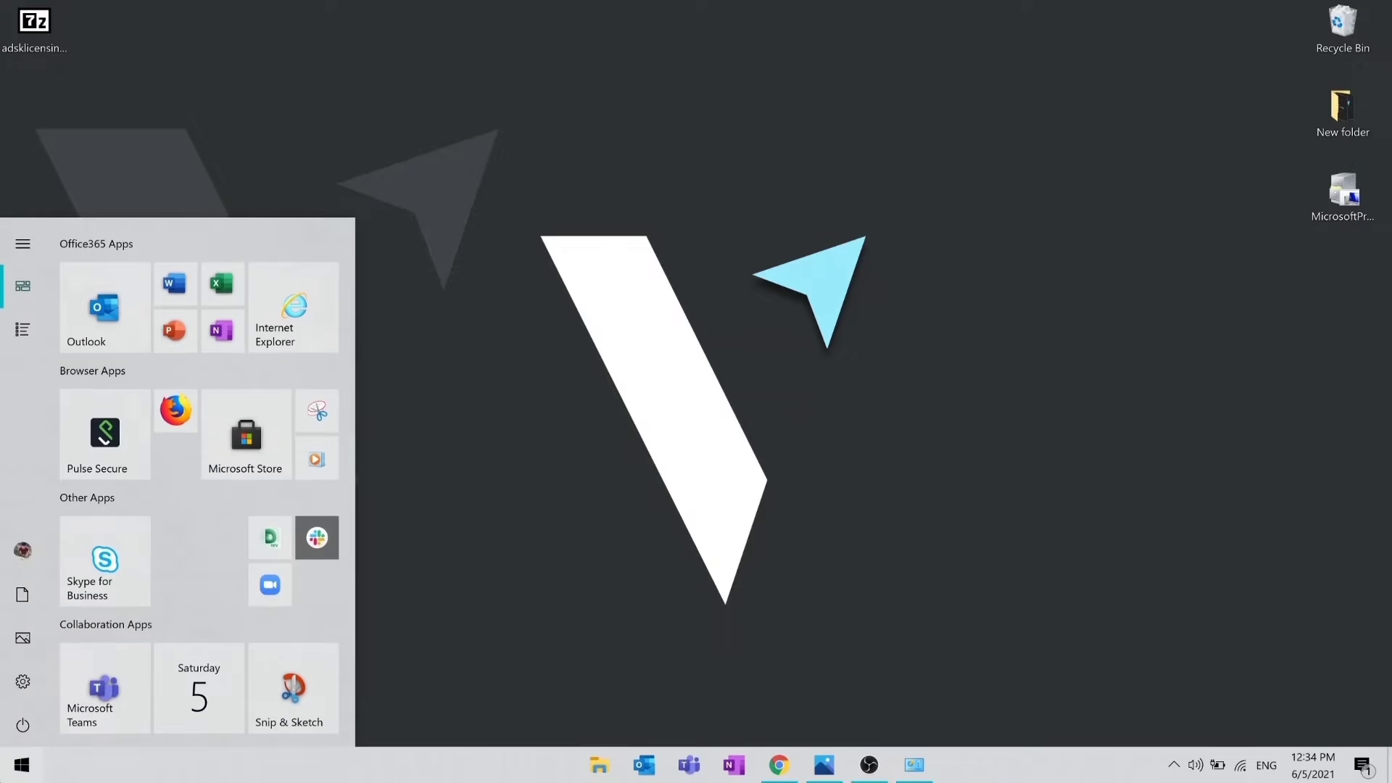
type("run")
left_click(233, 306)
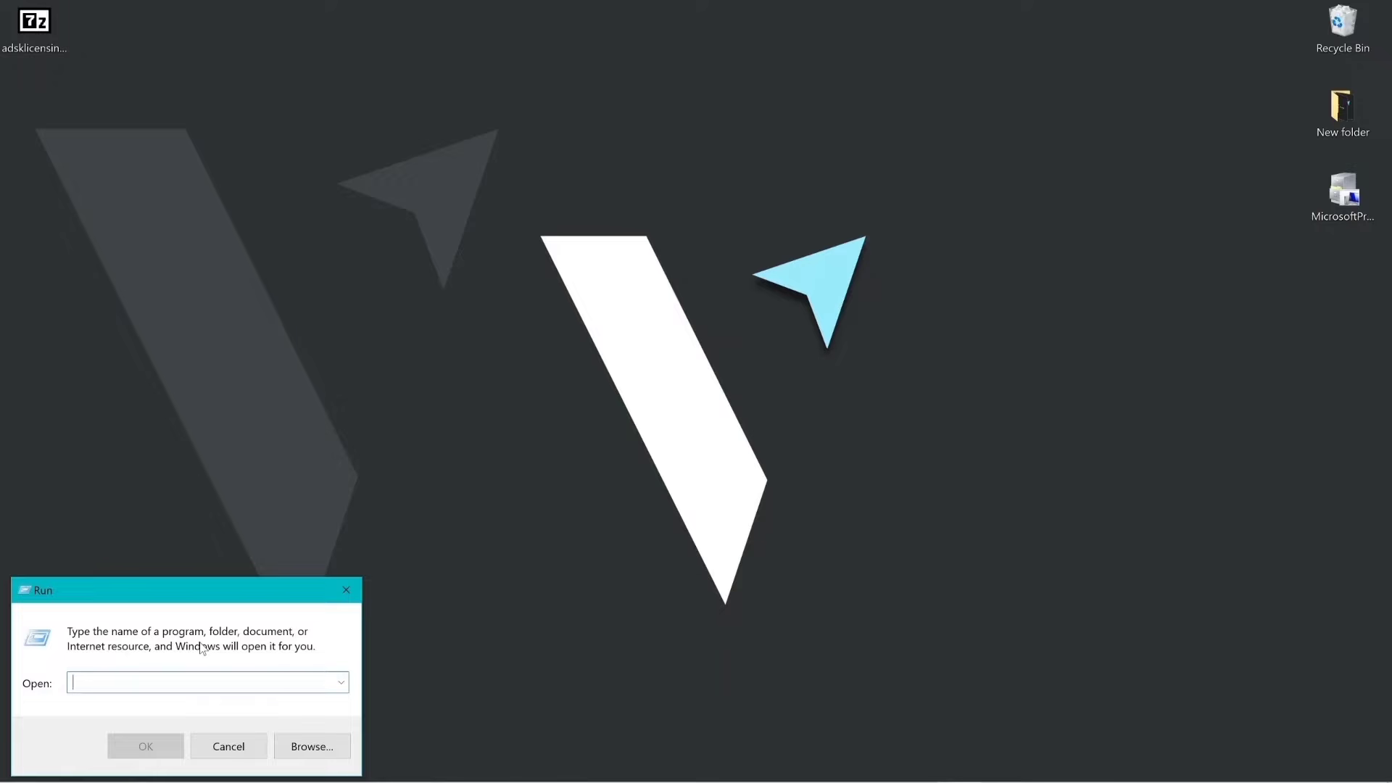
type("%temp%")
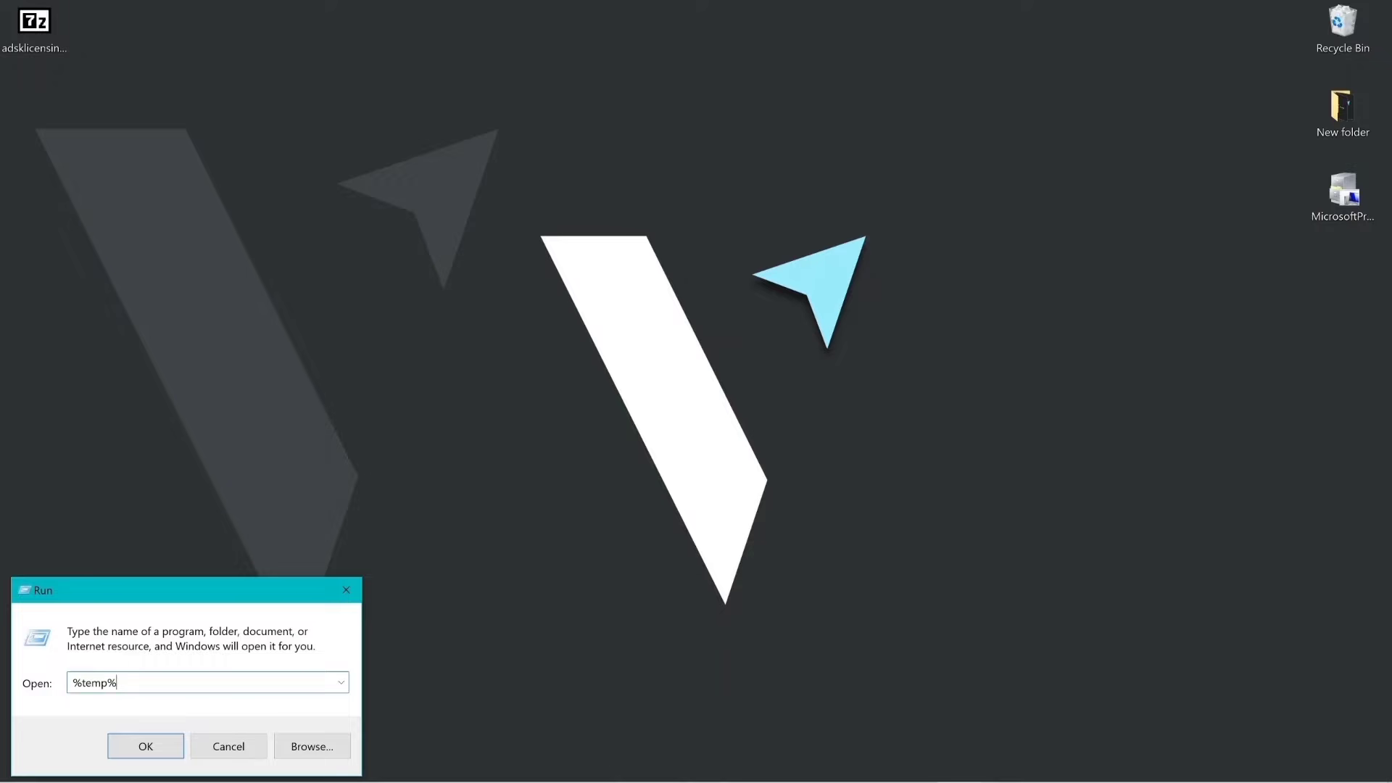
key("Return")
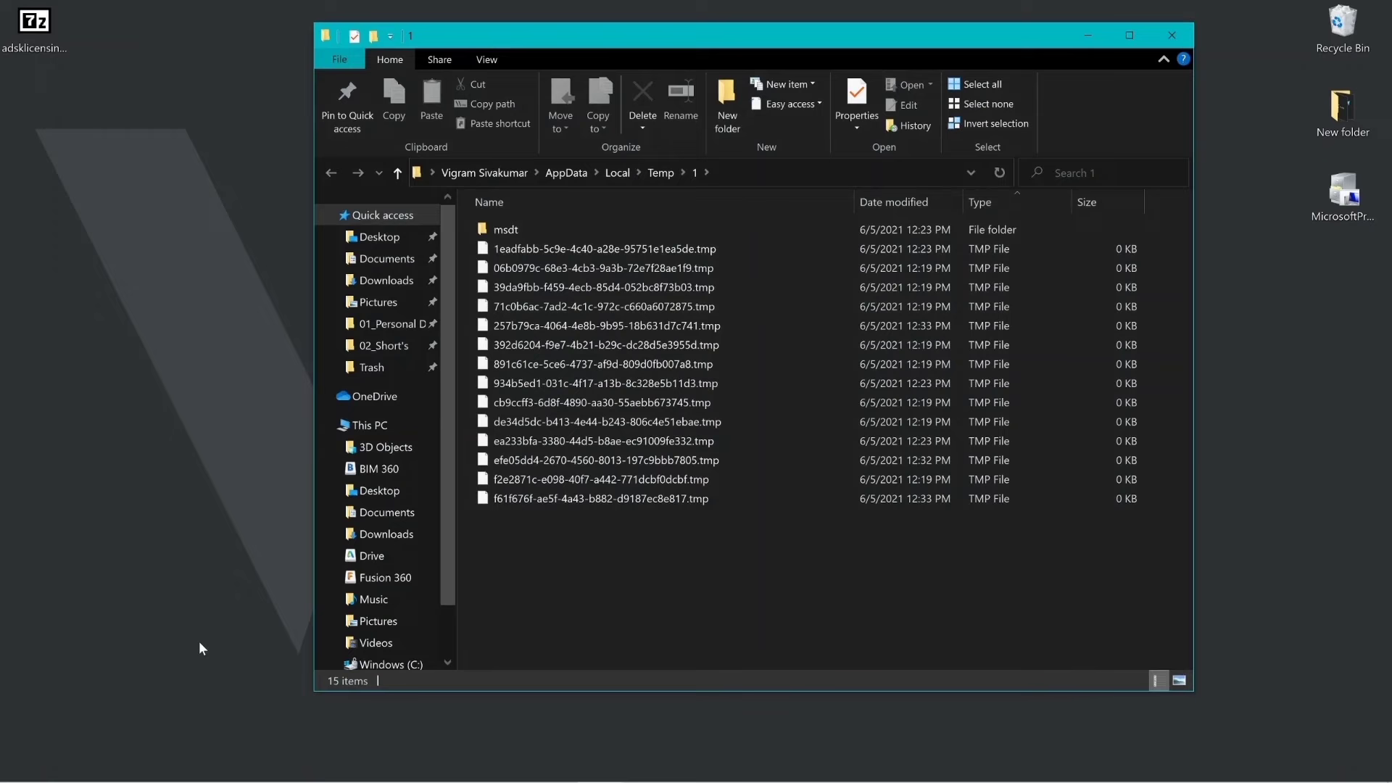
Step: Permanently delete all 15 Temp items, skipping every file still in use
key("ctrl+a")
key("shift+Delete")
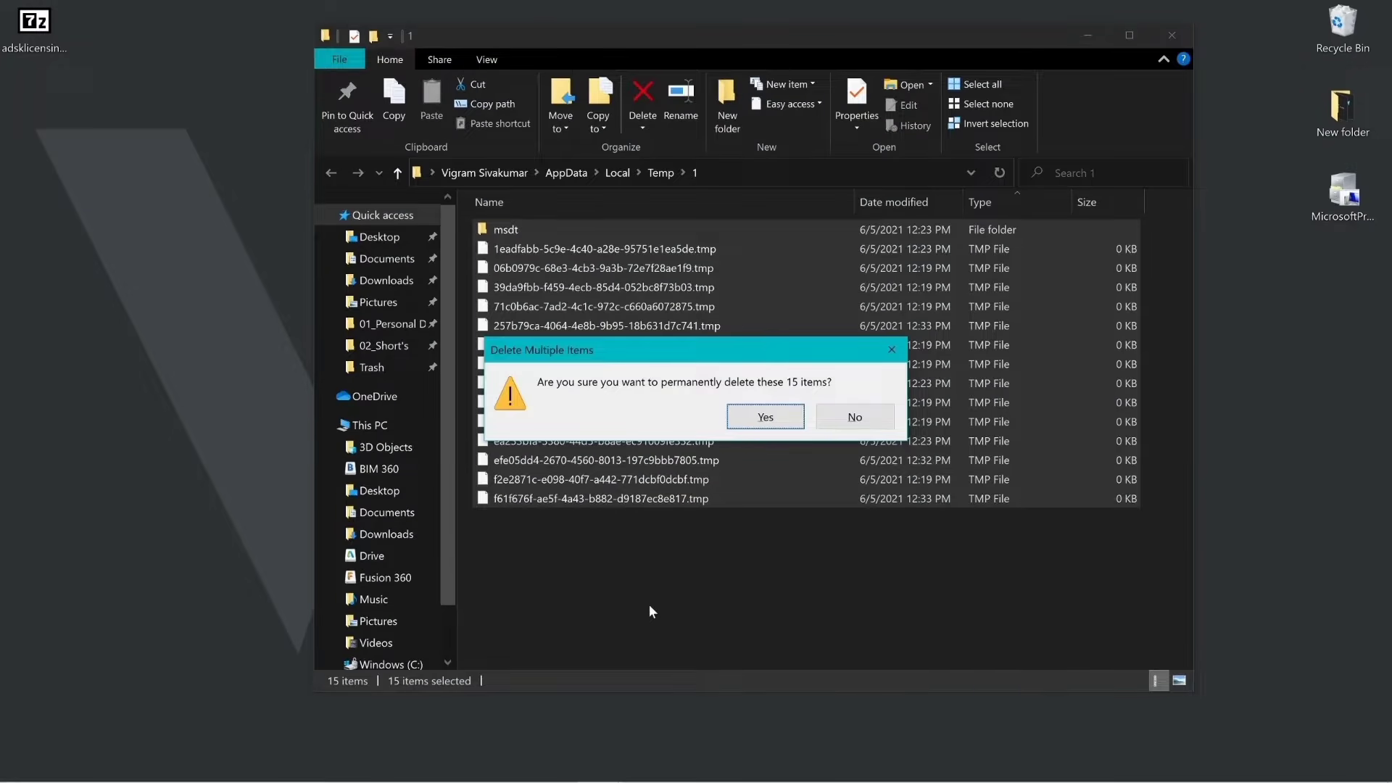
key("Return")
key("Return")
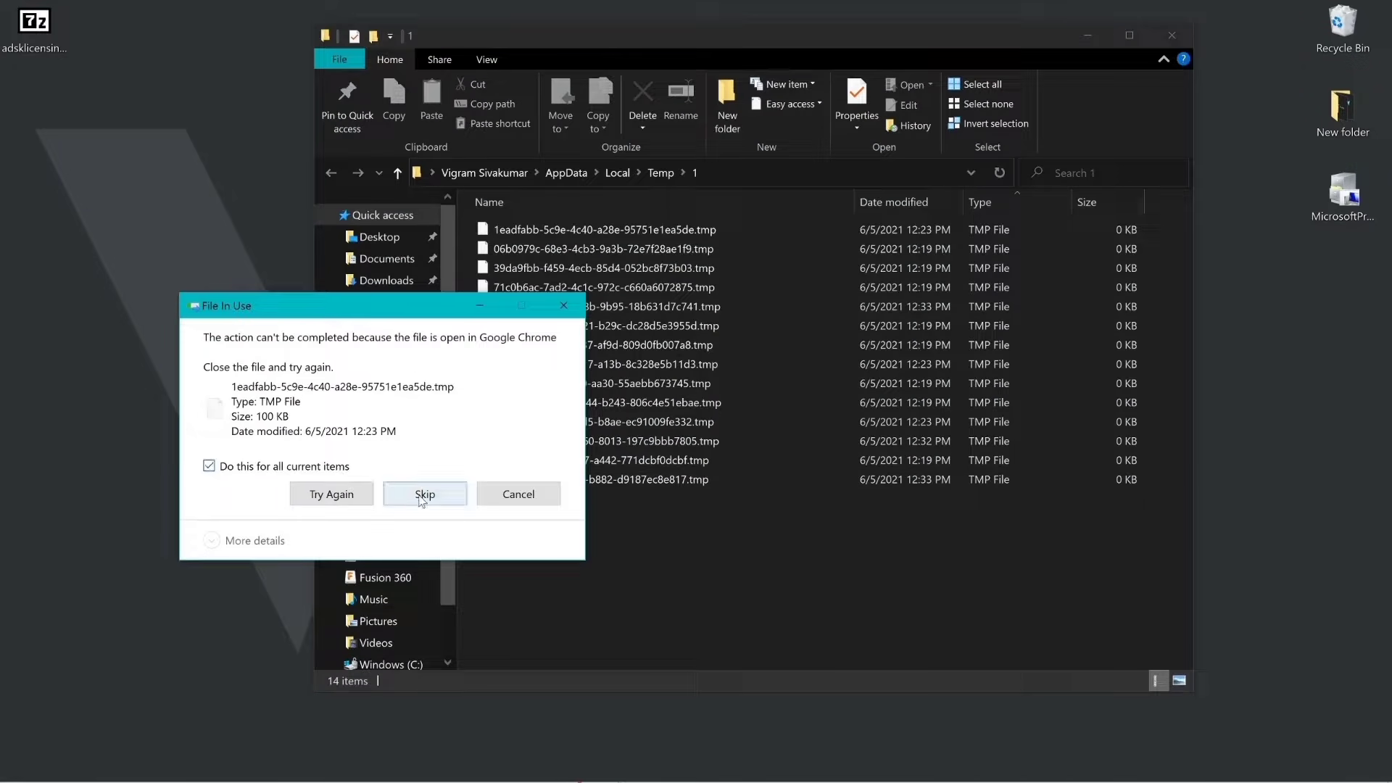
left_click(415, 493)
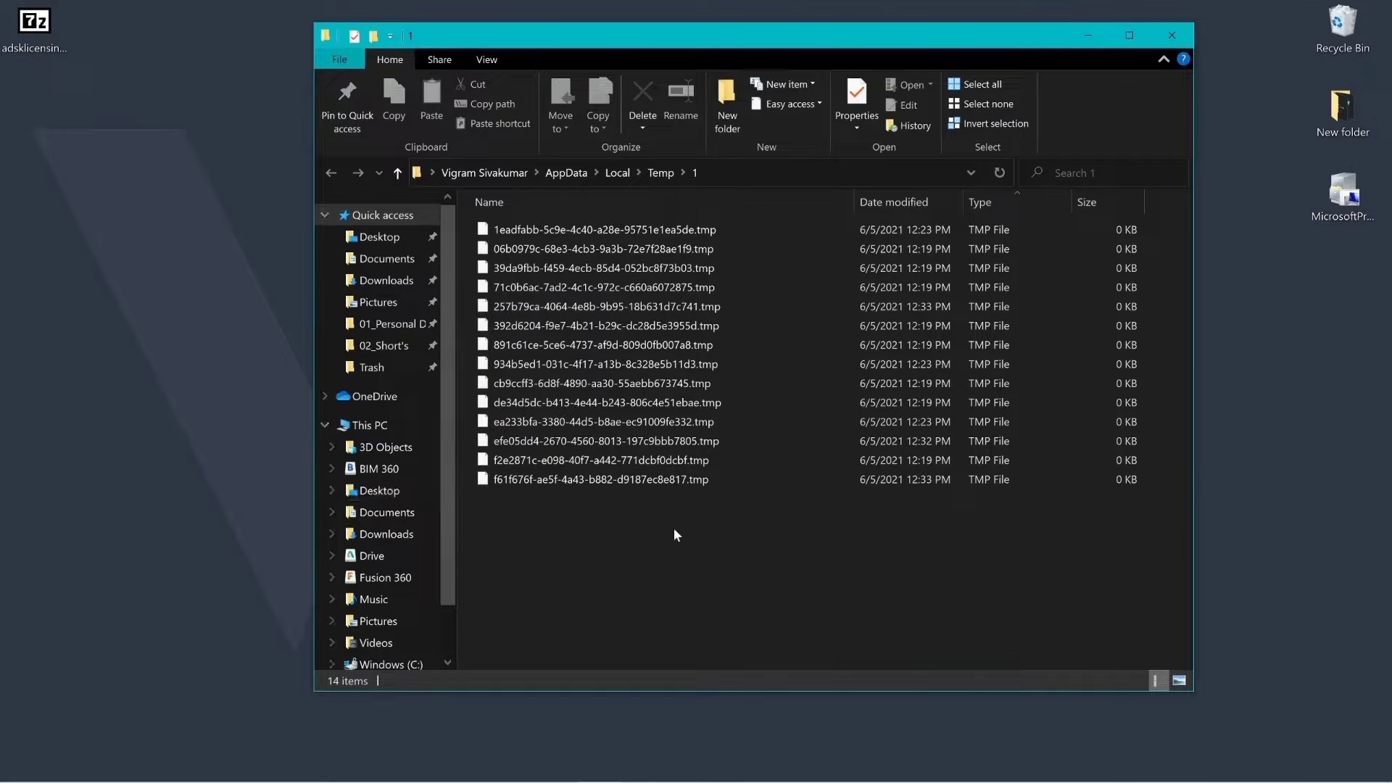
Step: Return to the Autodesk Setup.log article and highlight %TEMP% in step 2
left_click(1172, 29)
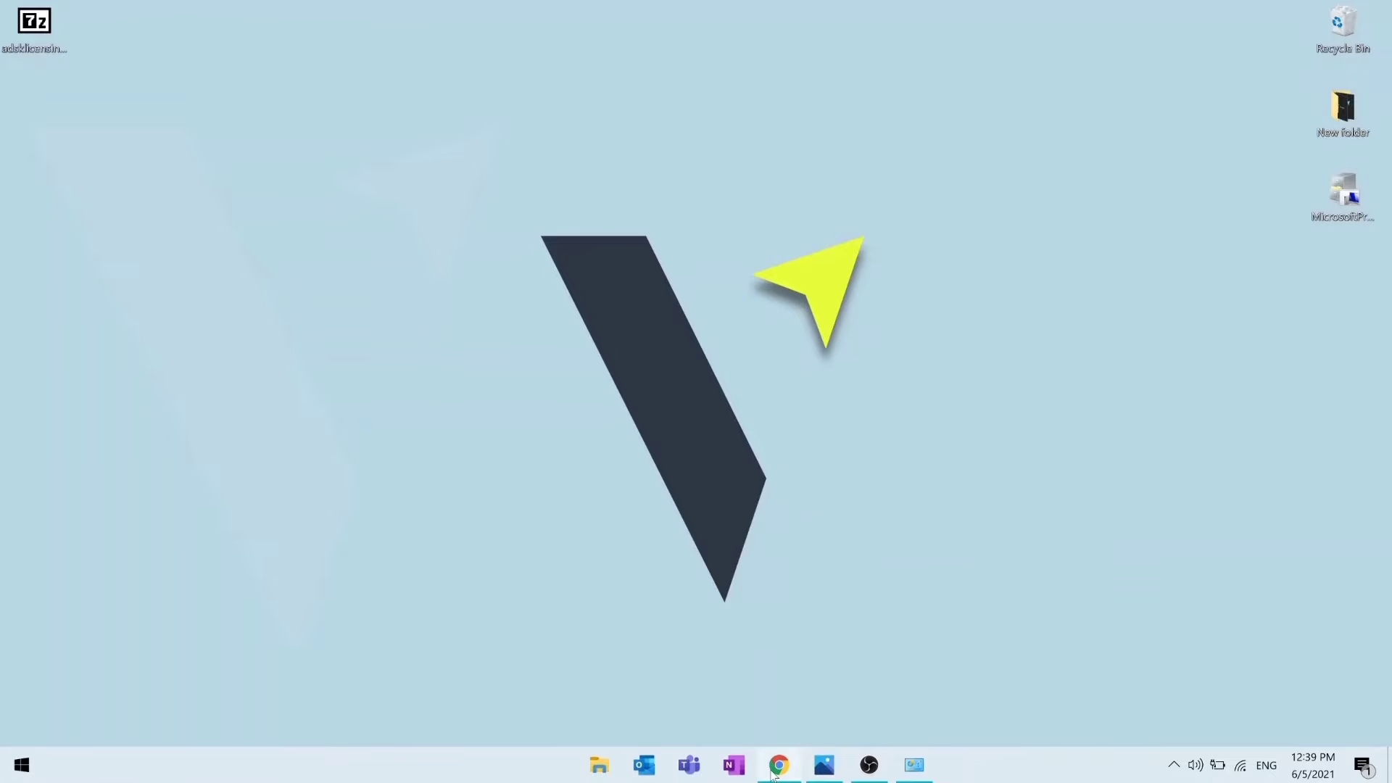
left_click(777, 765)
scroll(455, 590, "down", 1)
scroll(455, 590, "down", 7)
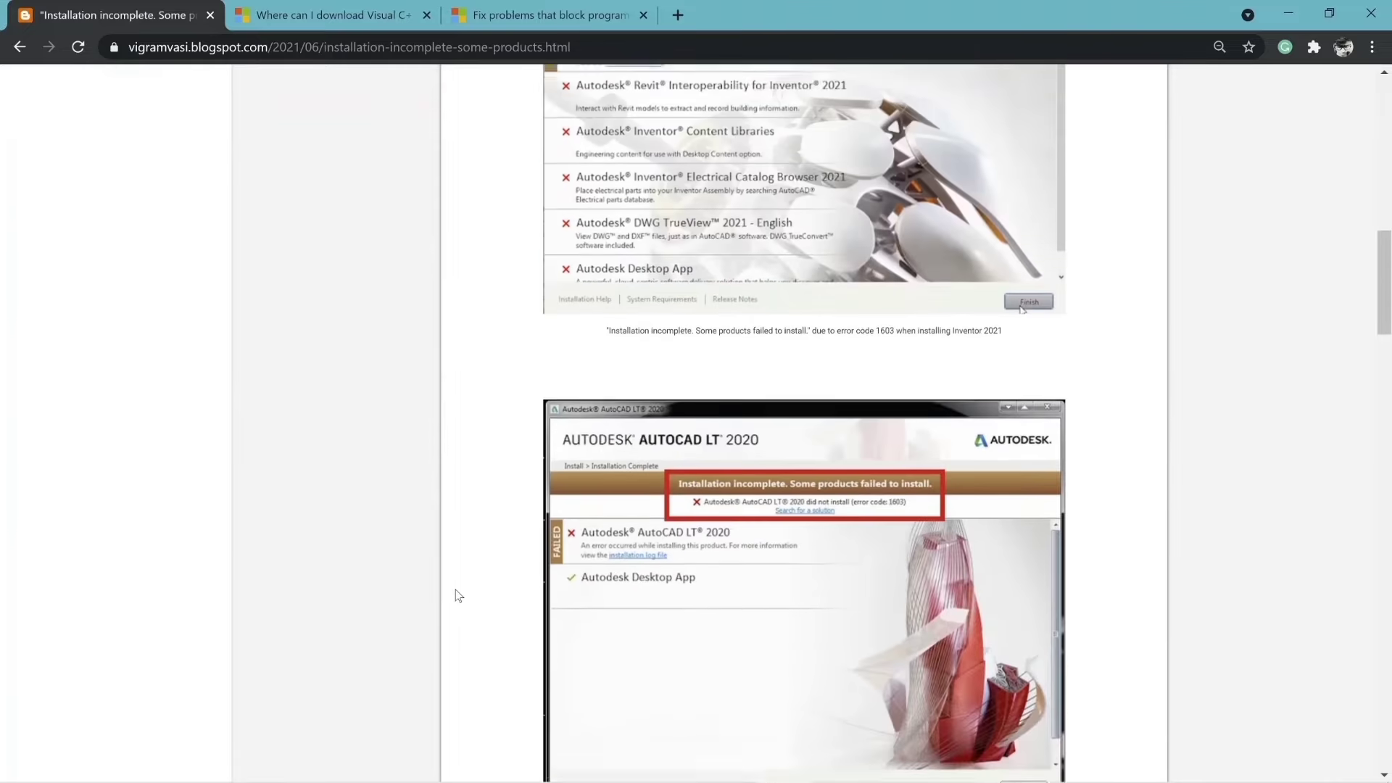
scroll(455, 589, "down", 6)
scroll(456, 589, "down", 5)
scroll(455, 590, "down", 3)
scroll(455, 589, "down", 3)
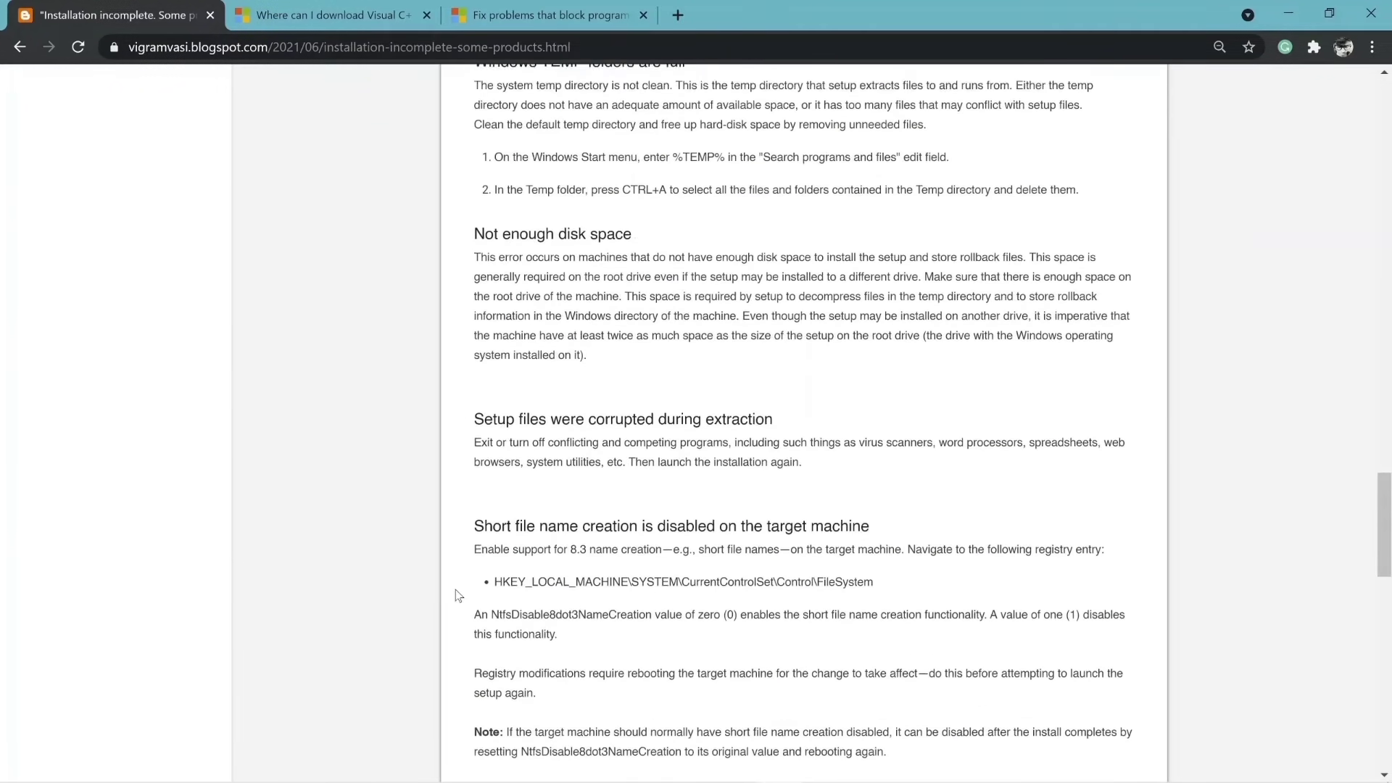
scroll(456, 590, "down", 3)
scroll(456, 589, "down", 3)
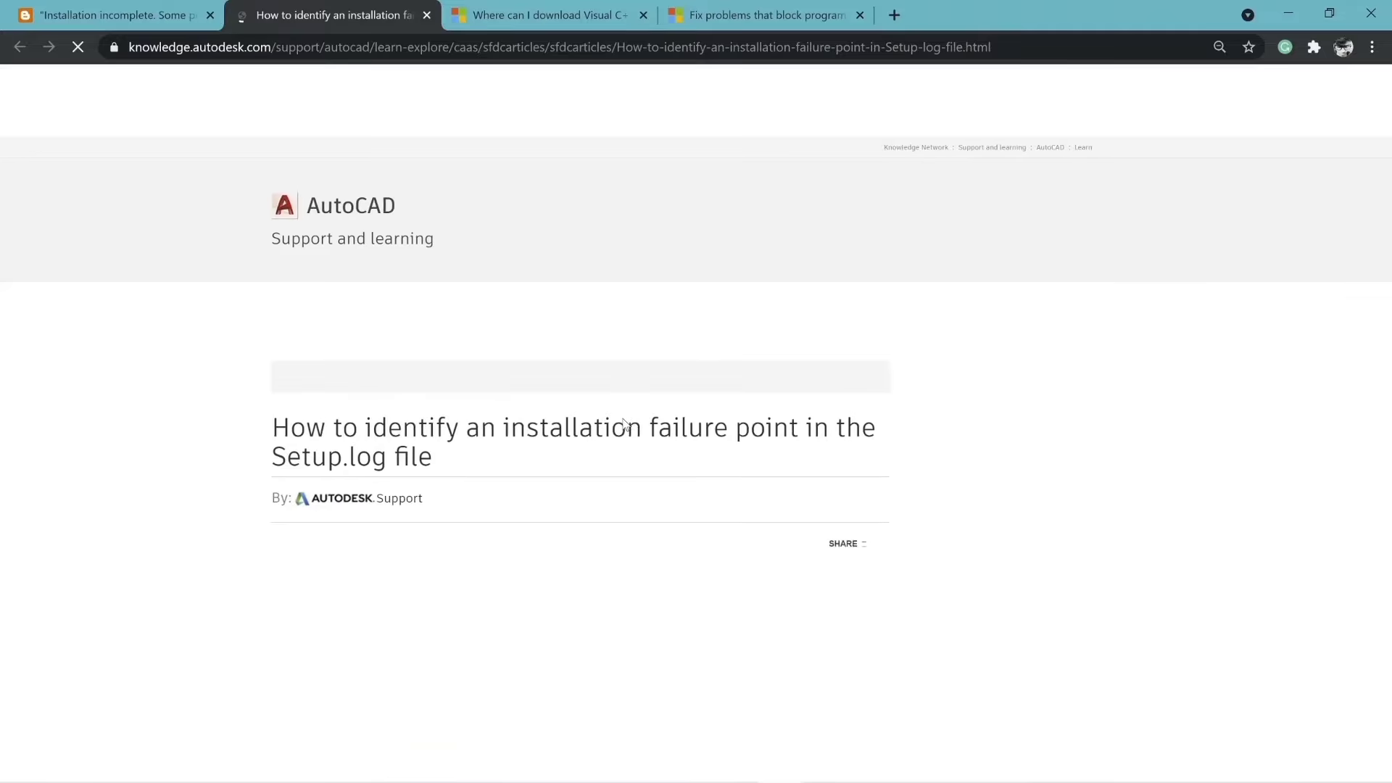
scroll(623, 425, "down", 3)
scroll(624, 424, "down", 1)
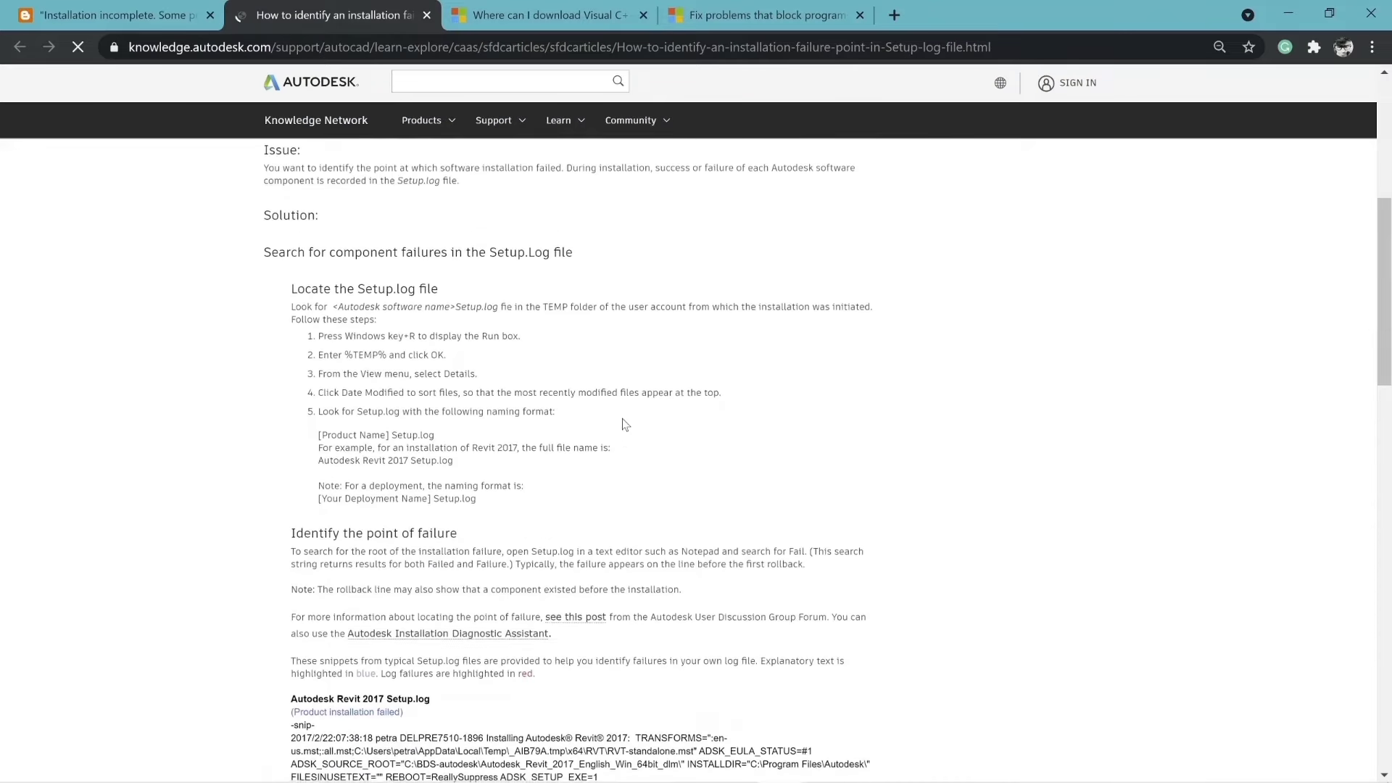
scroll(623, 425, "down", 1)
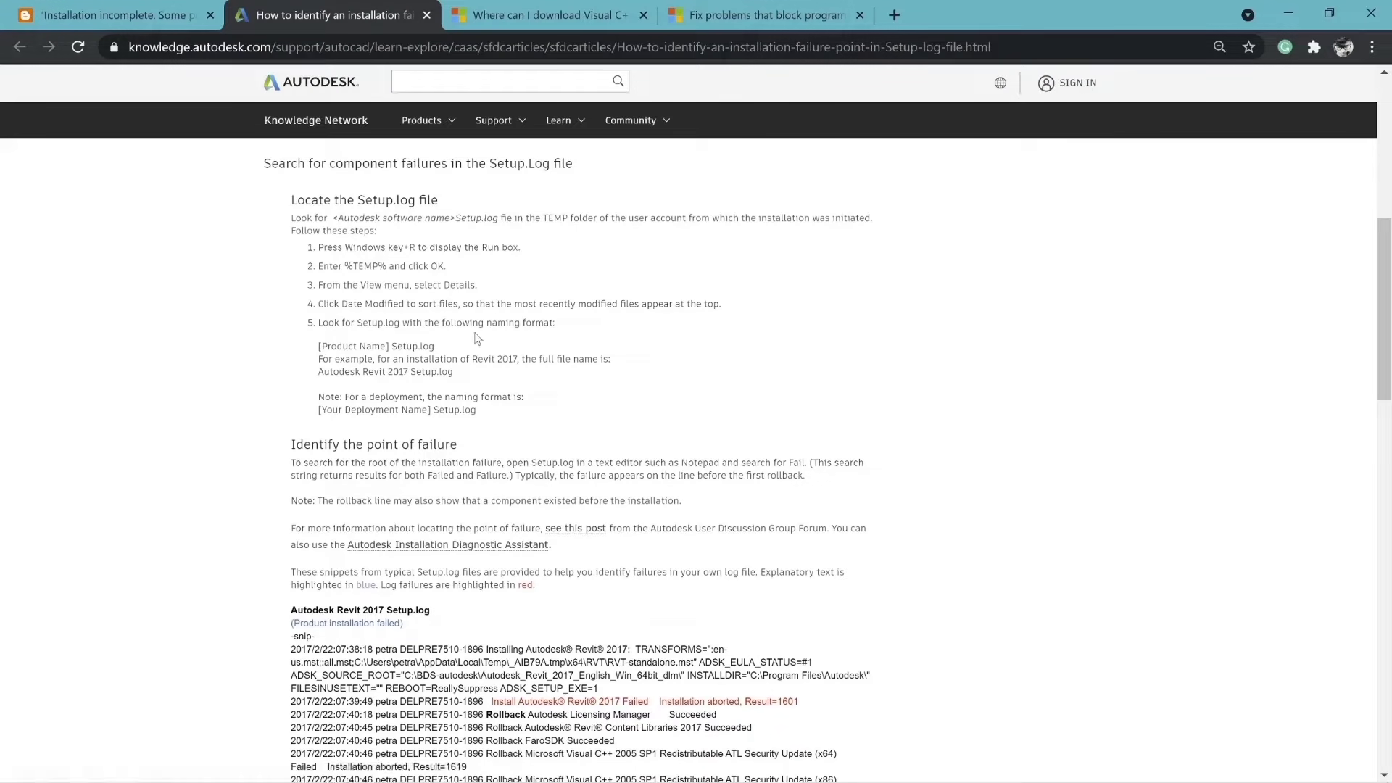
left_click_drag(345, 266, 388, 266)
scroll(786, 295, "down", 3)
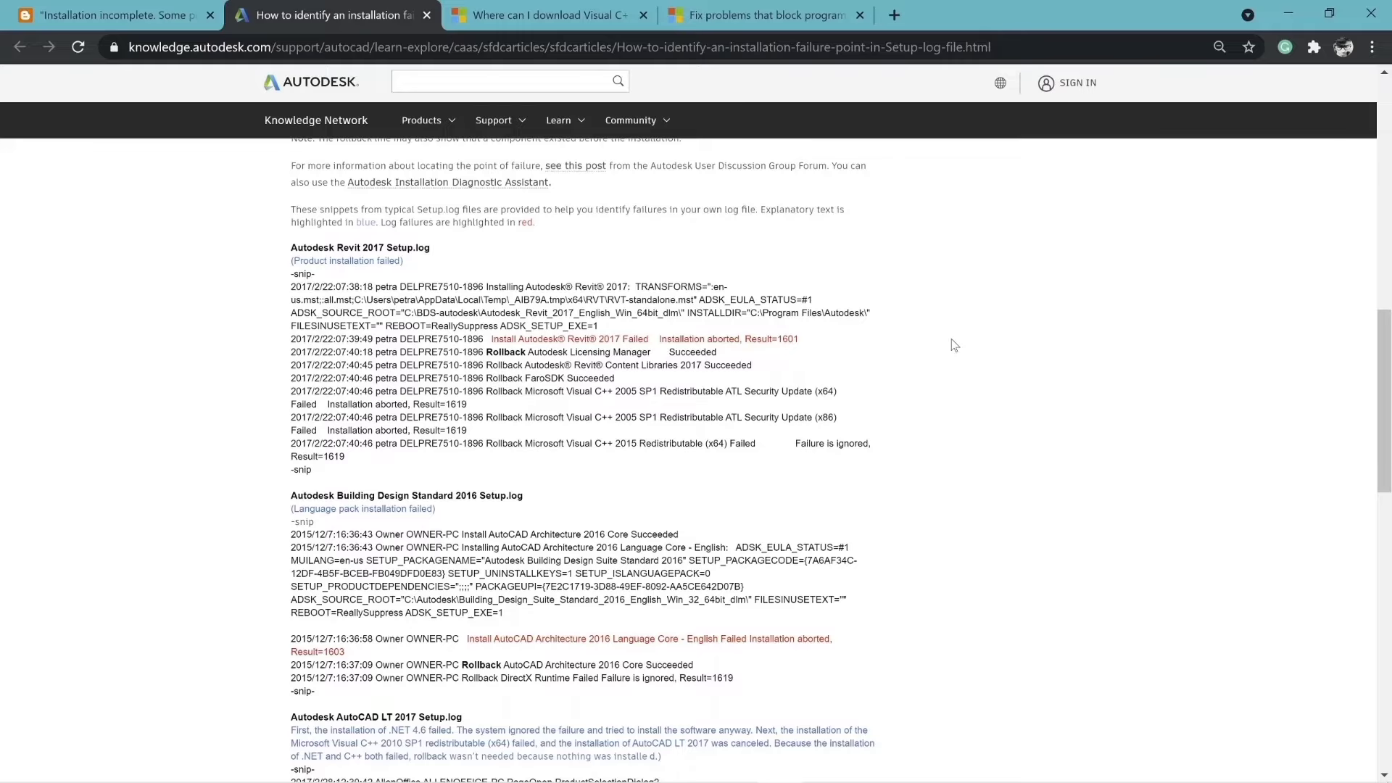
left_click_drag(951, 345, 492, 338)
scroll(991, 299, "down", 2)
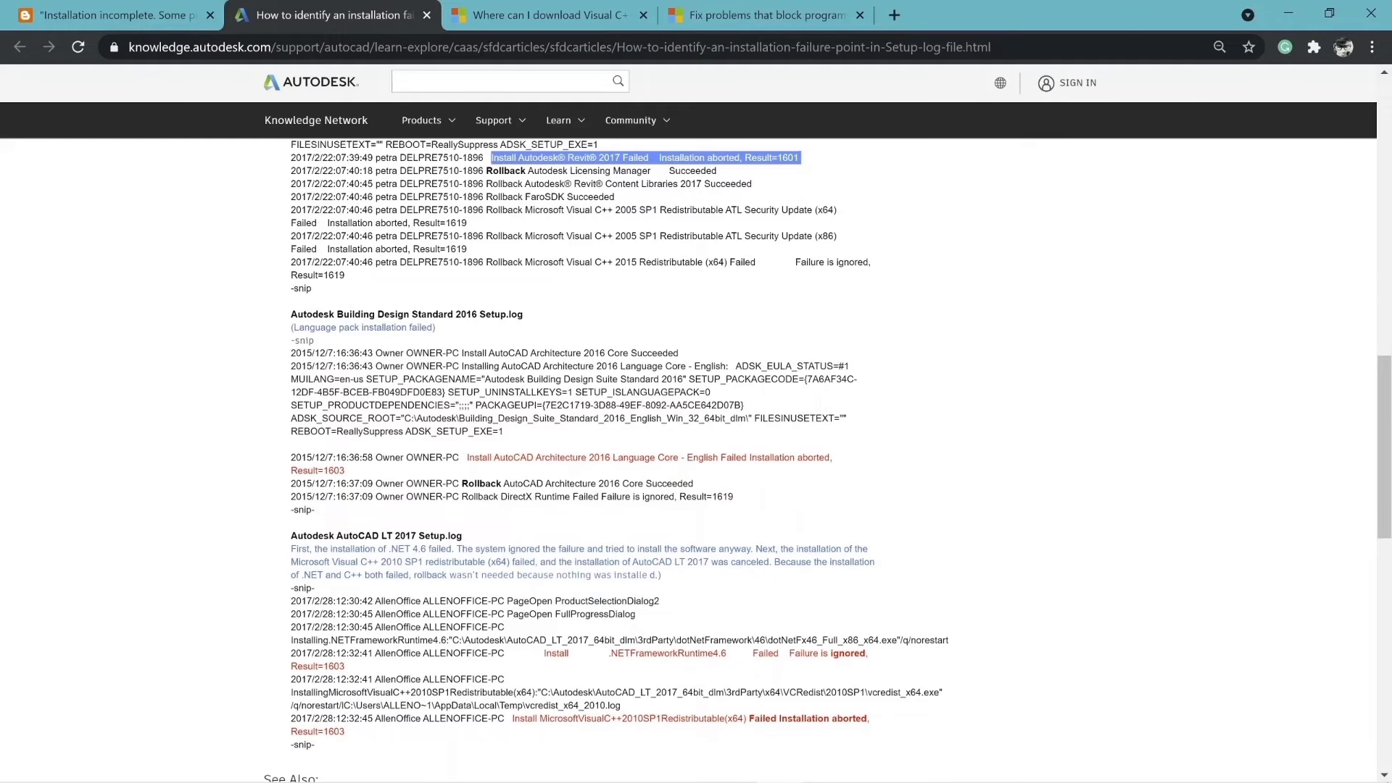
mouse_move(465, 457)
left_mouse_down()
mouse_move(467, 471)
mouse_move(543, 489)
left_mouse_up()
Step: Review the example failure lines, including the .NET failure, clearing each highlight
left_click(926, 410)
scroll(926, 410, "down", 2)
left_click(544, 489)
left_click_drag(512, 537, 346, 550)
scroll(272, 468, "up", 1)
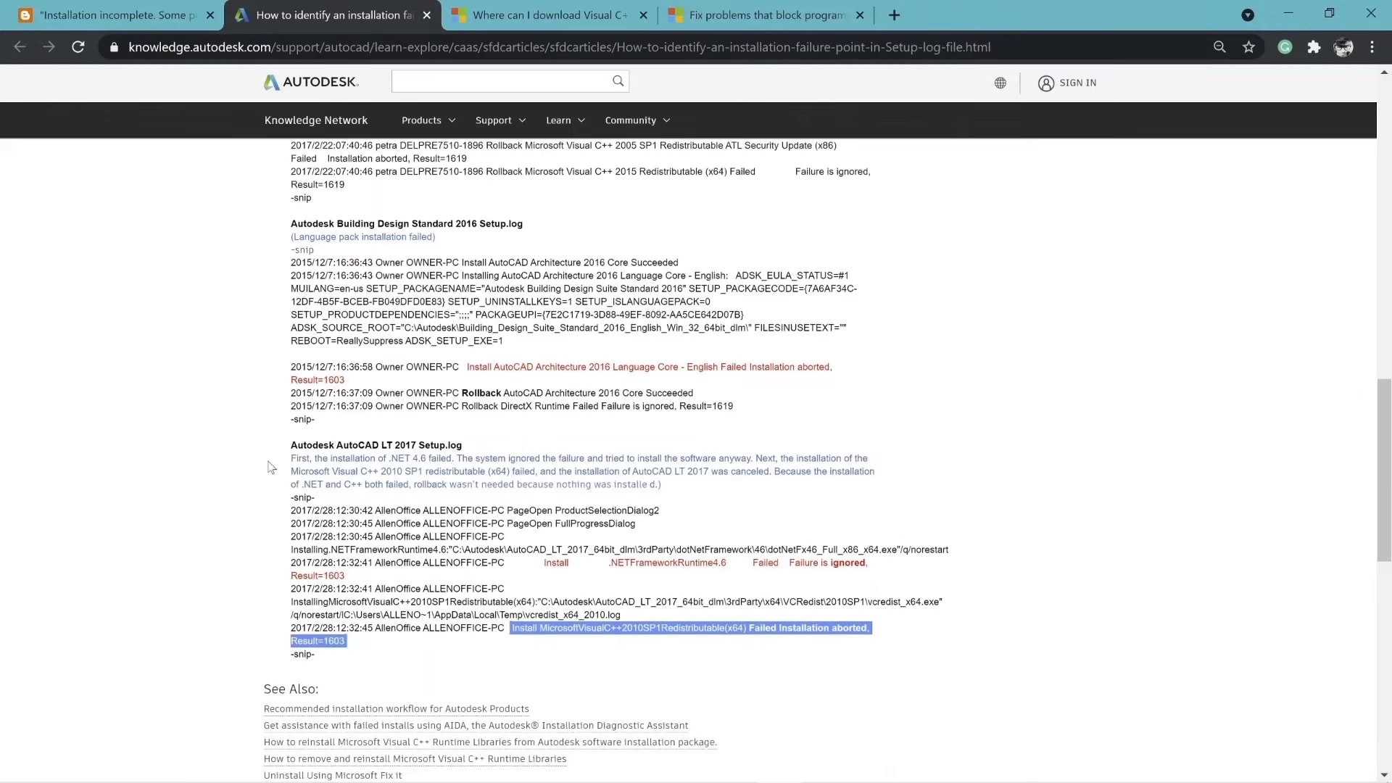
left_click_drag(291, 458, 687, 488)
left_click(994, 475)
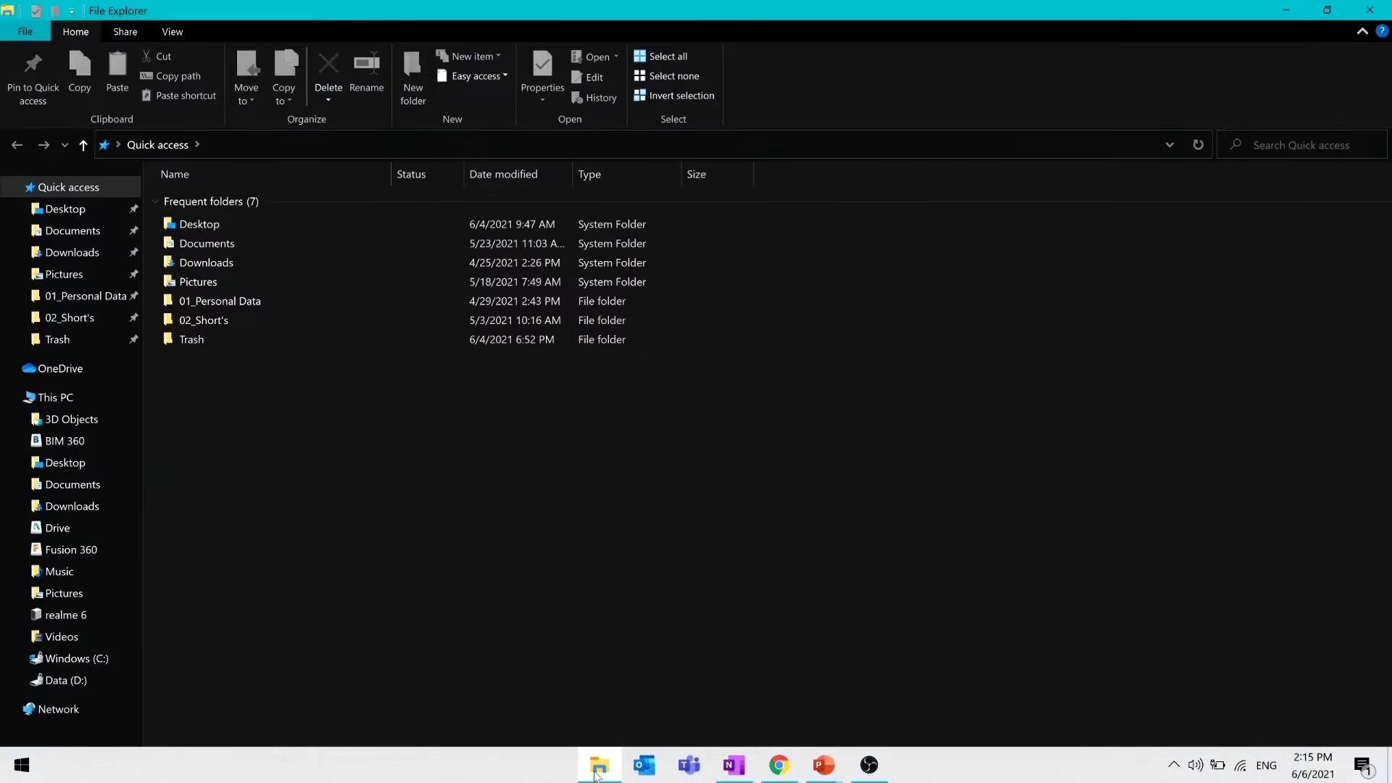
Step: Browse C: > Program Files (x86) > Common Files > Autodesk Shared > AdskLicensing
left_click(68, 658)
double_click(311, 336)
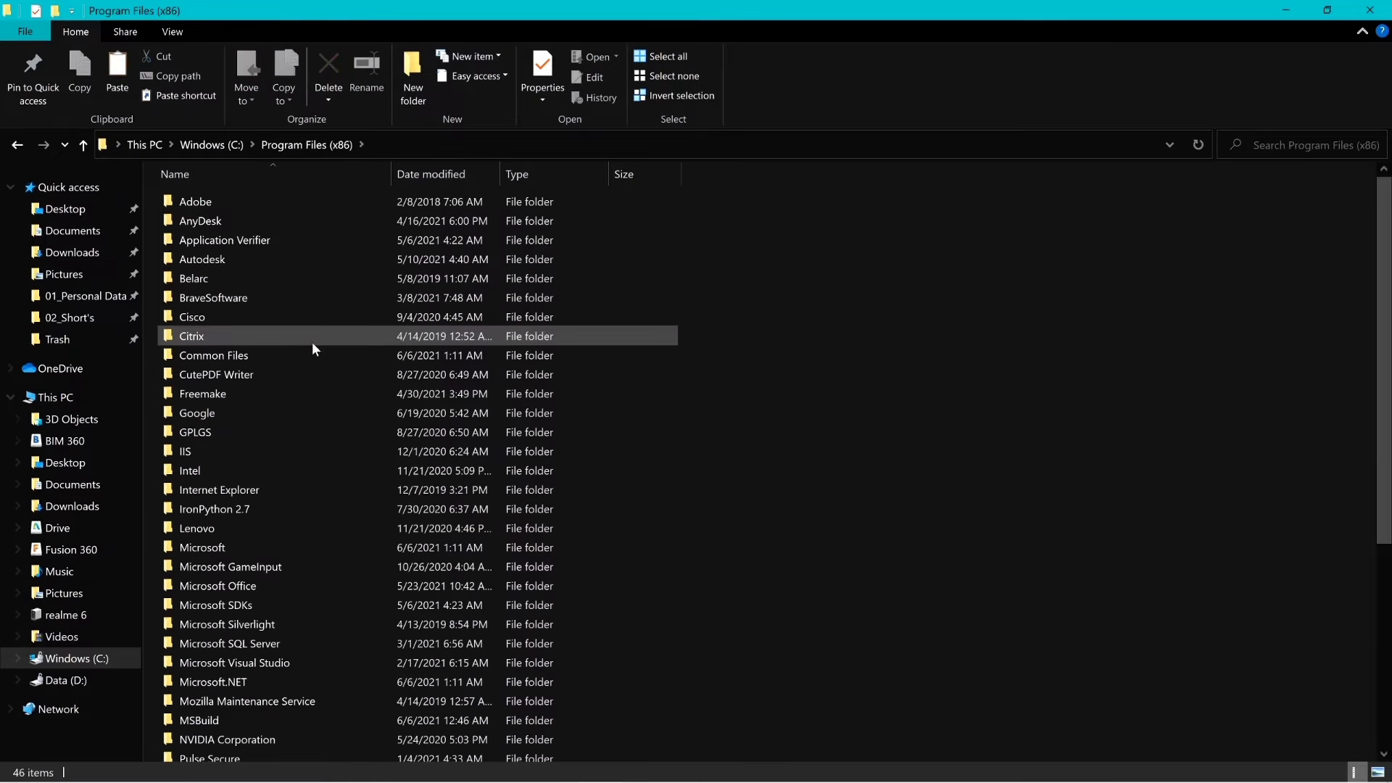
left_click(309, 359)
double_click(310, 359)
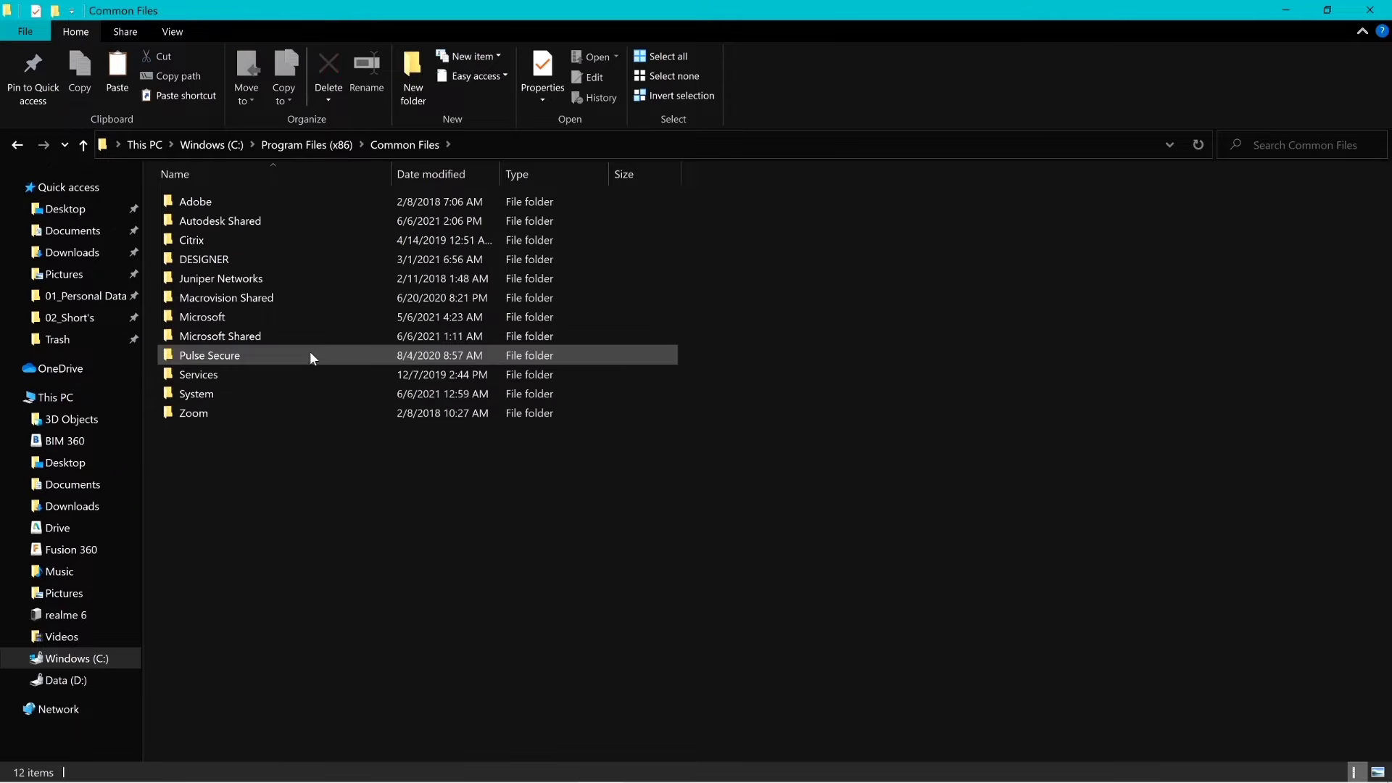
double_click(300, 221)
Step: Run uninstall.exe as administrator to remove Autodesk Licensing
left_click(289, 278)
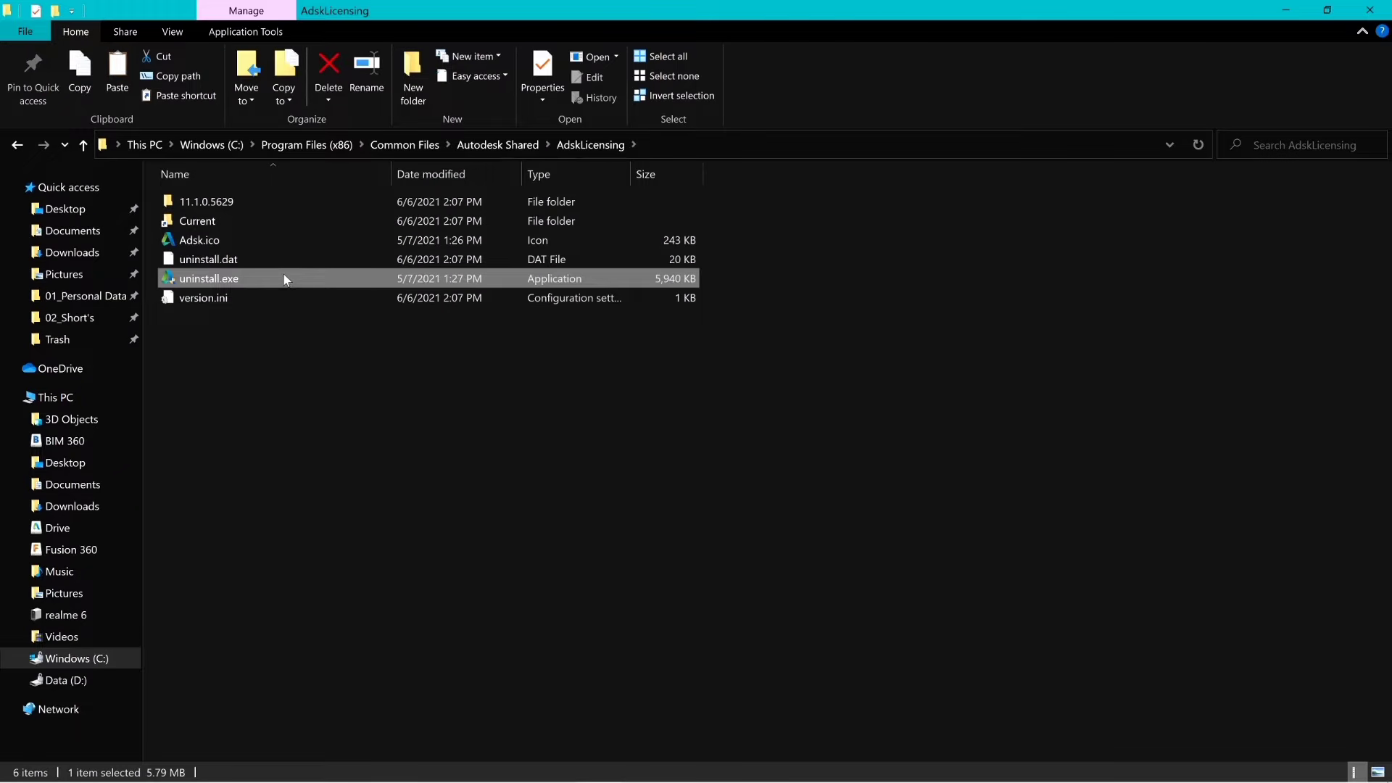
right_click(284, 274)
left_click(326, 327)
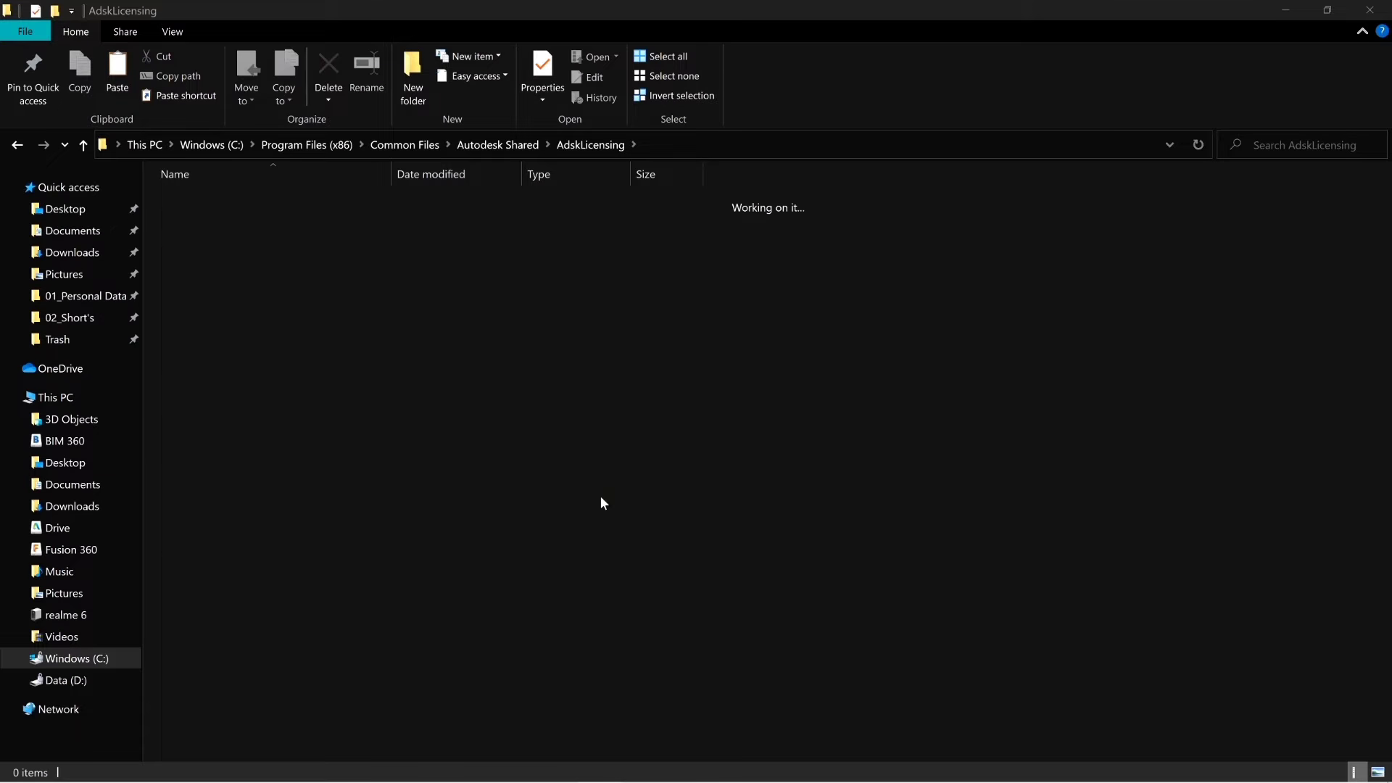
right_click(601, 498)
Step: Refresh AdskLicensing to confirm it emptied and bring the Chrome article forward
left_click(652, 574)
left_click(1284, 12)
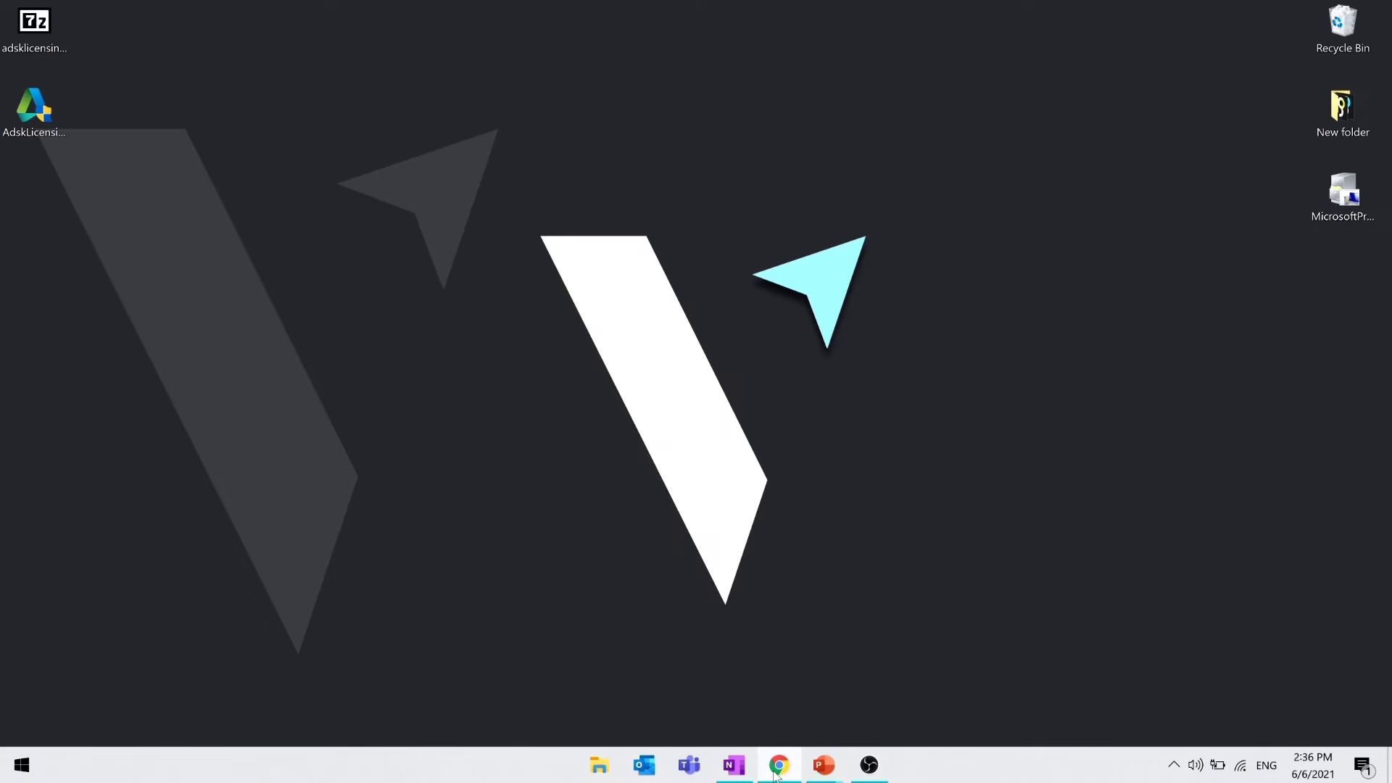
left_click(778, 766)
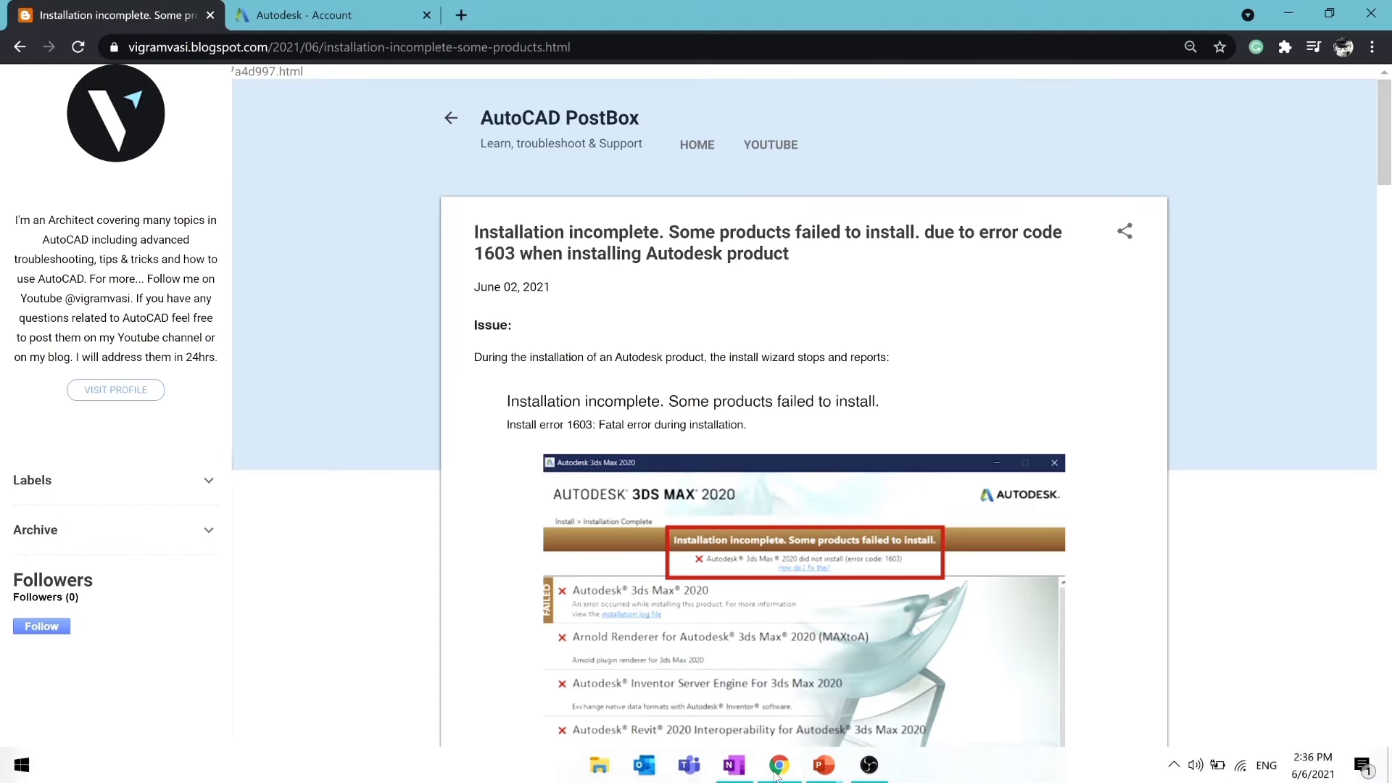
scroll(579, 352, "down", 5)
scroll(584, 352, "down", 5)
scroll(584, 351, "down", 2)
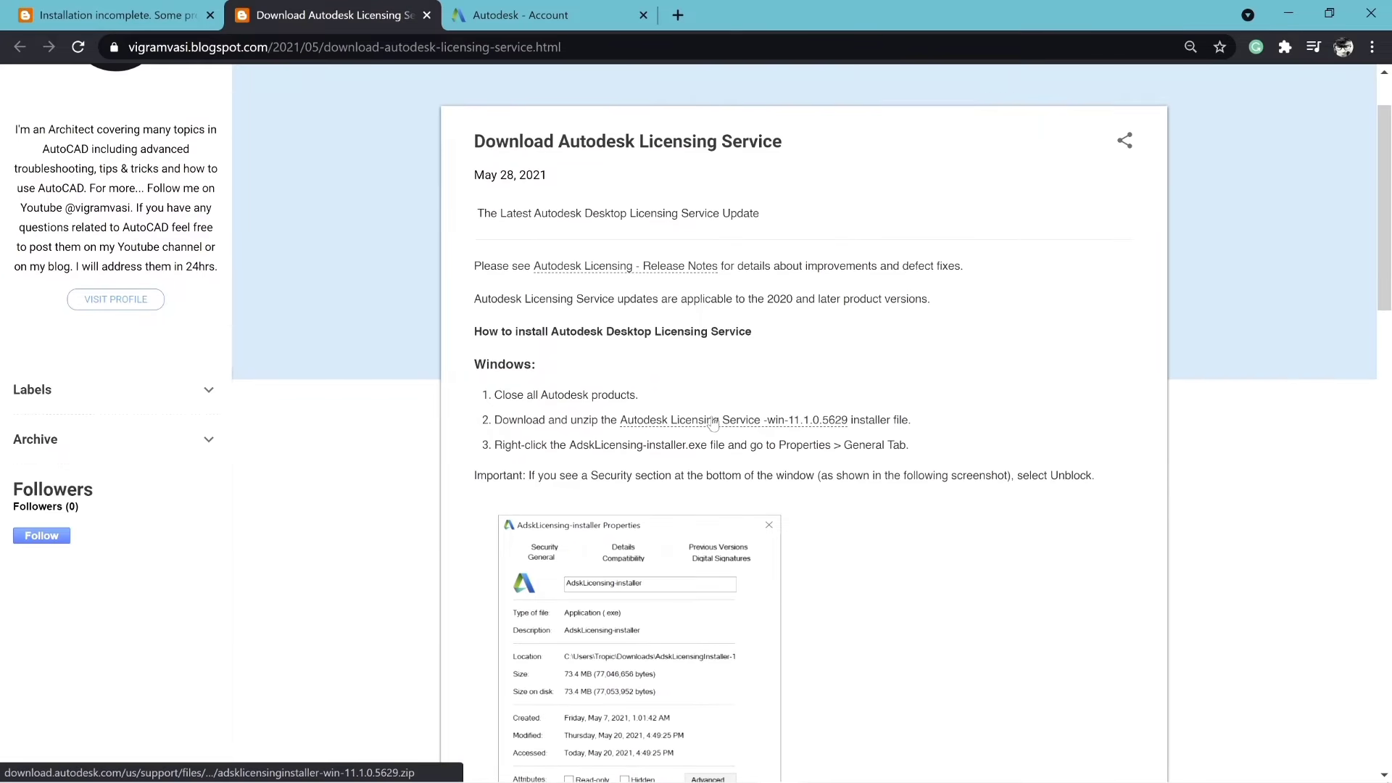
Step: Start the licensing service 11.1.0.5629 download, then cancel since the ZIP already sits on Desktop
left_click(711, 422)
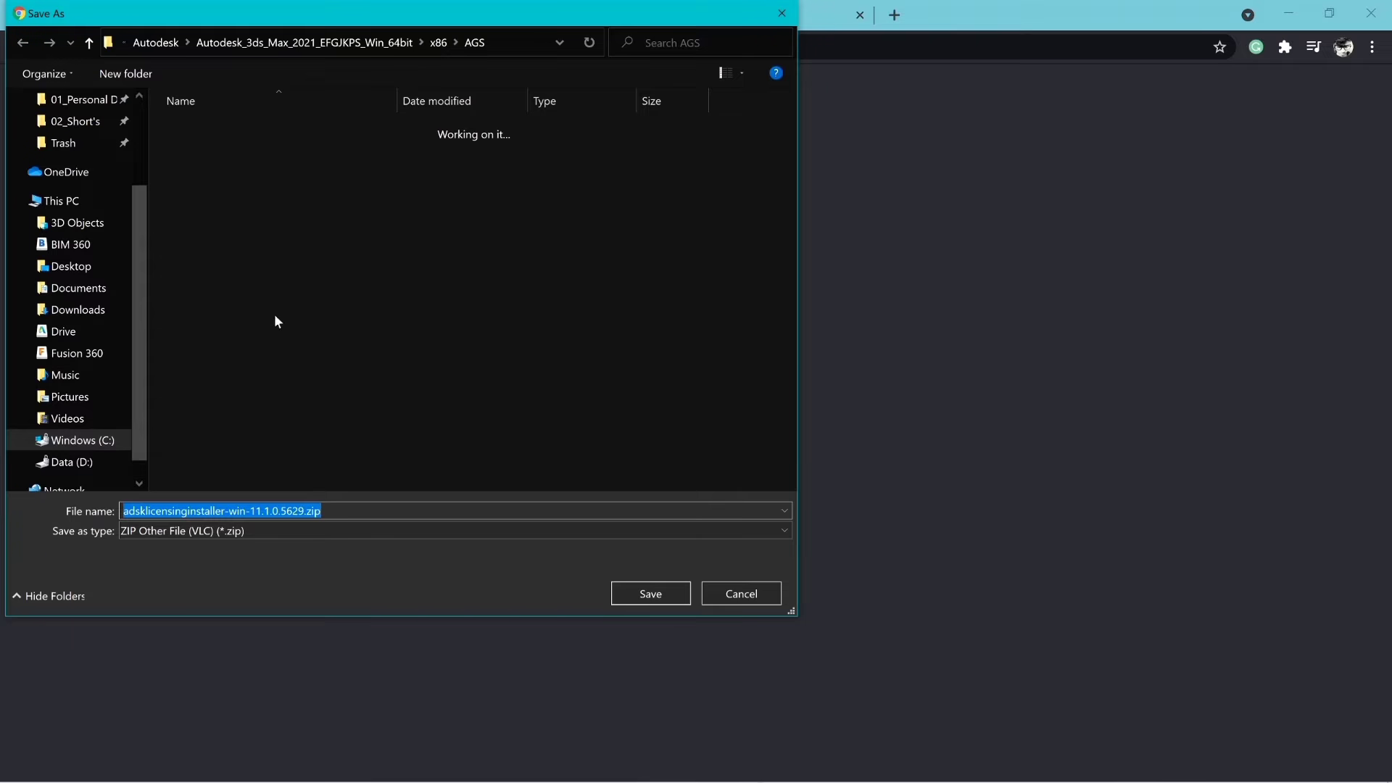
left_click(79, 271)
left_click(300, 138)
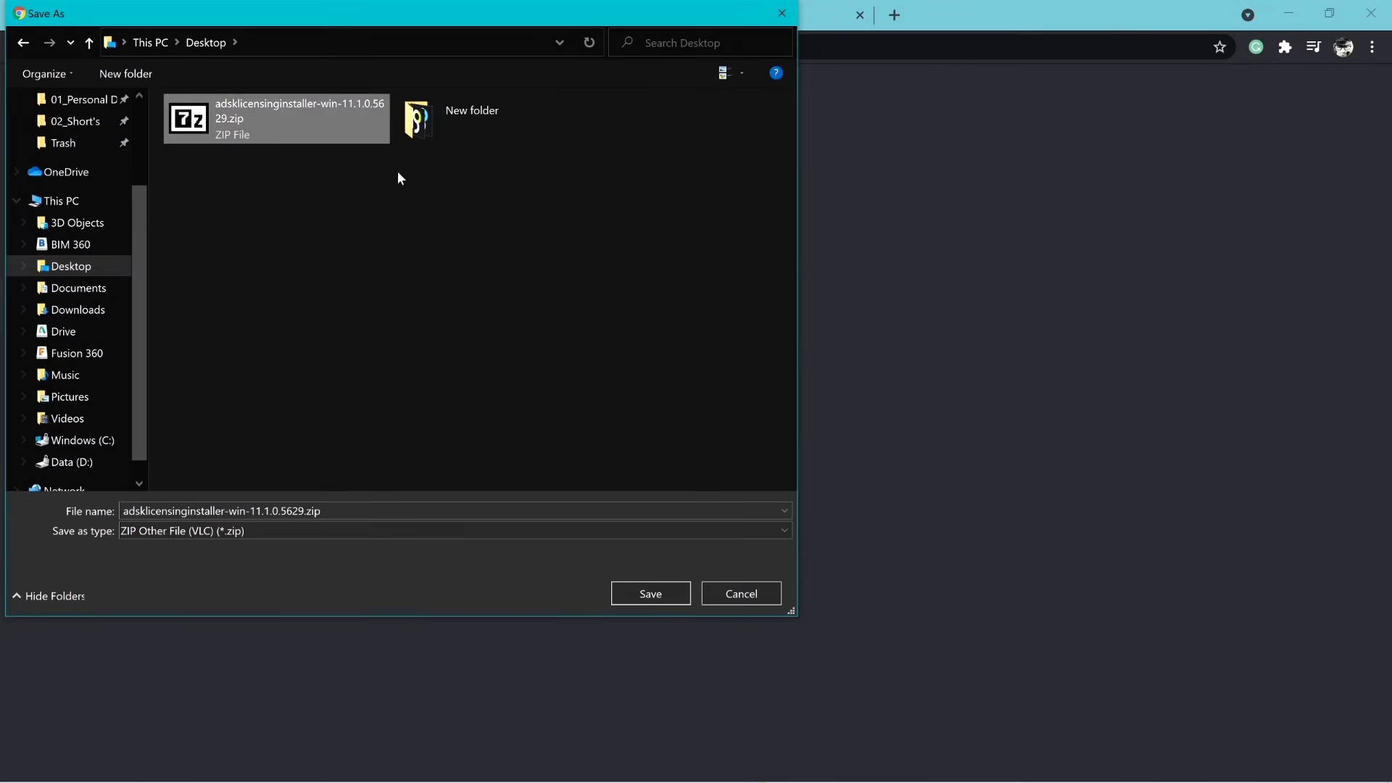
left_click(755, 596)
Step: Extract the licensing installer ZIP onto the desktop with 7-Zip Extract Here
left_click(1290, 15)
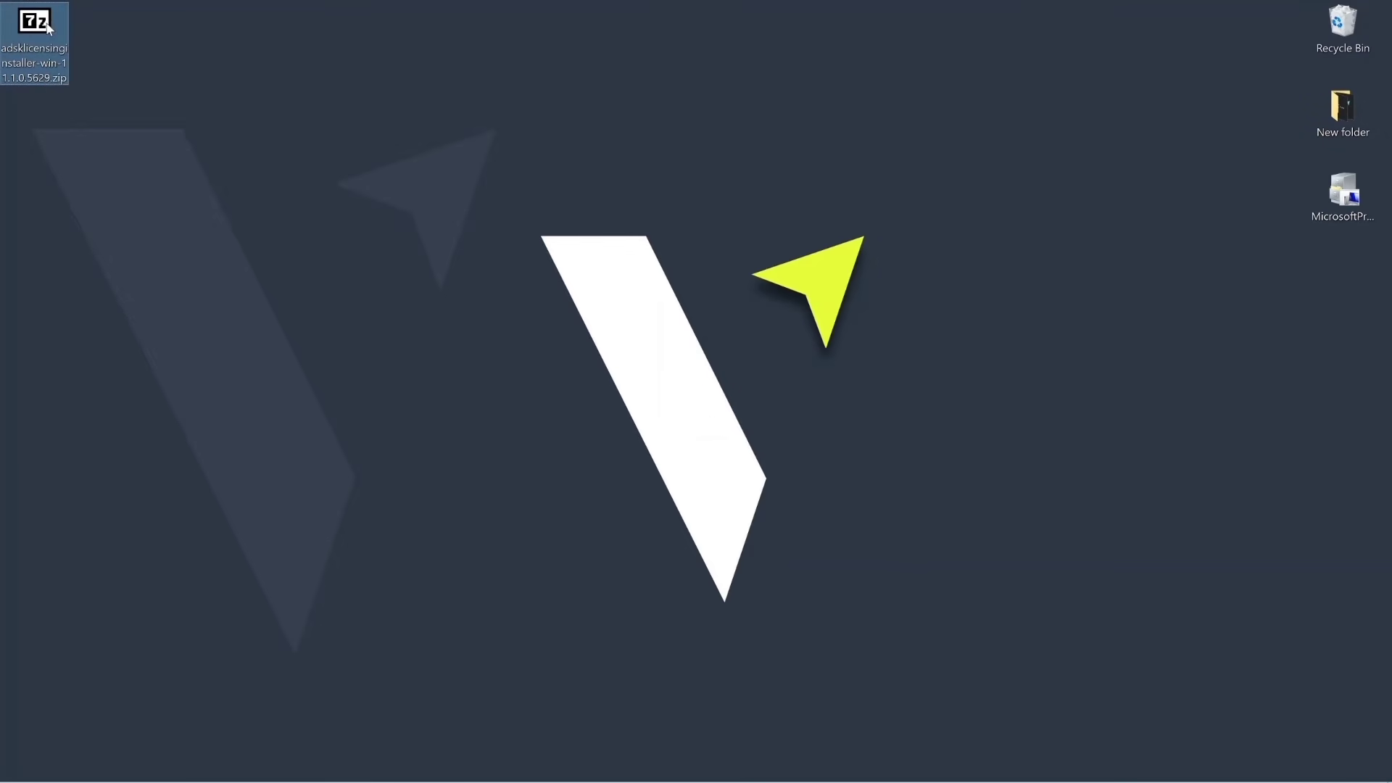
right_click(46, 24)
mouse_move(169, 77)
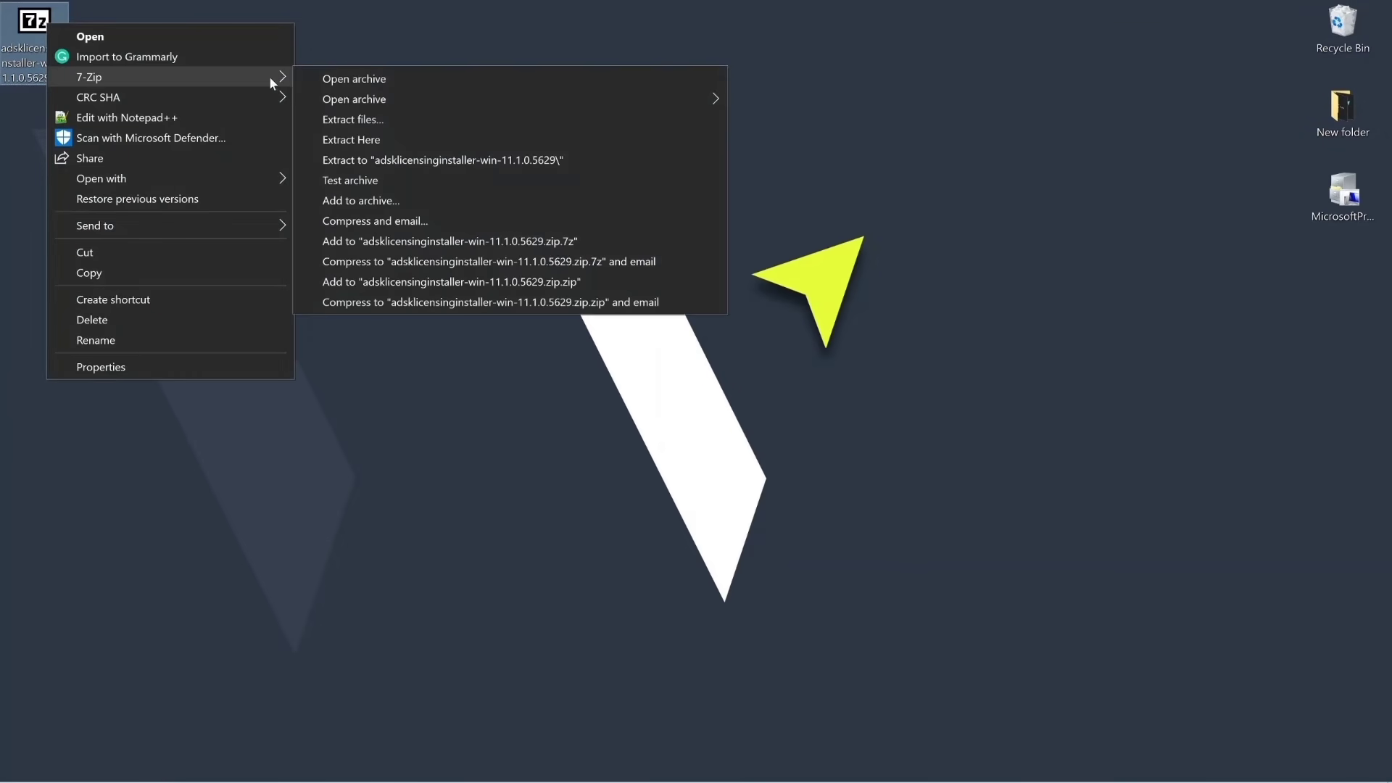
left_click(337, 140)
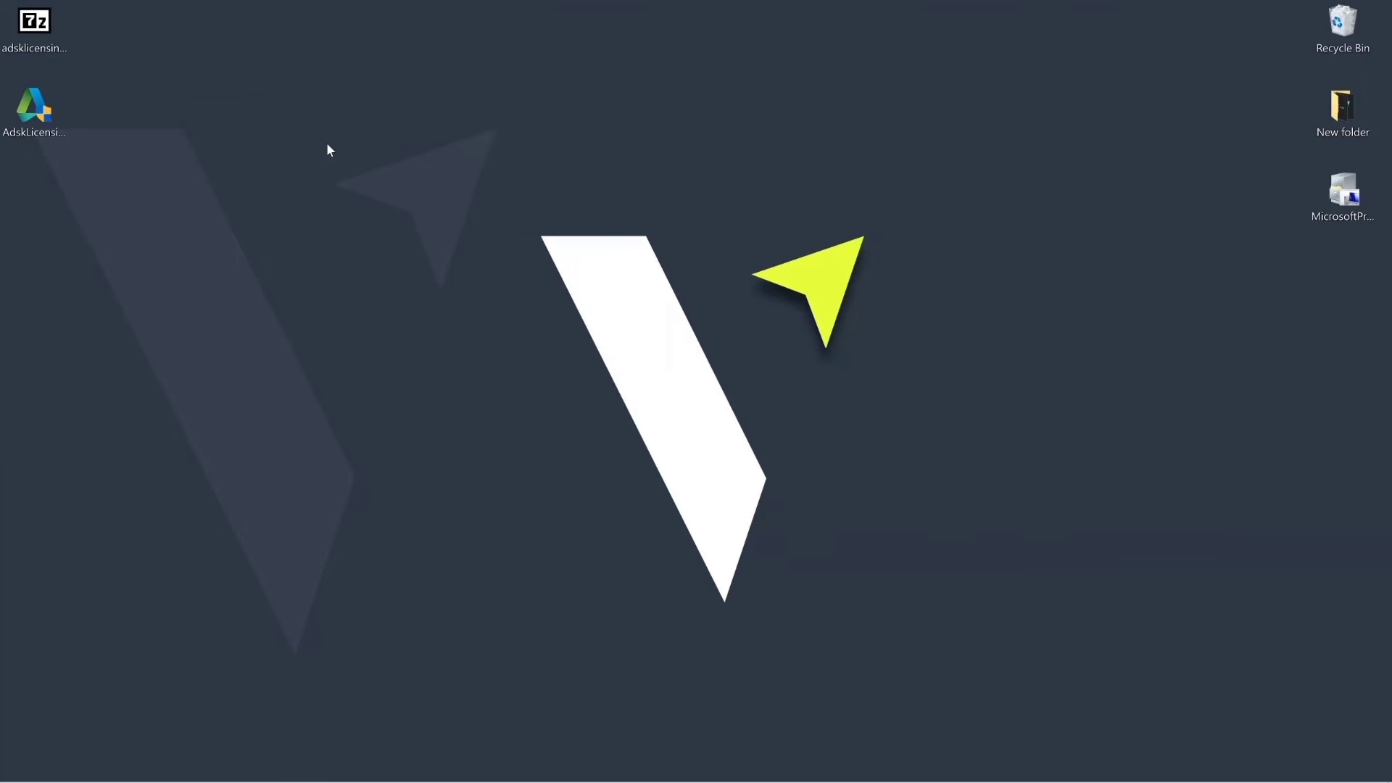
Step: Check the installer's properties for a security block, then run it as administrator
right_click(30, 105)
left_click(69, 549)
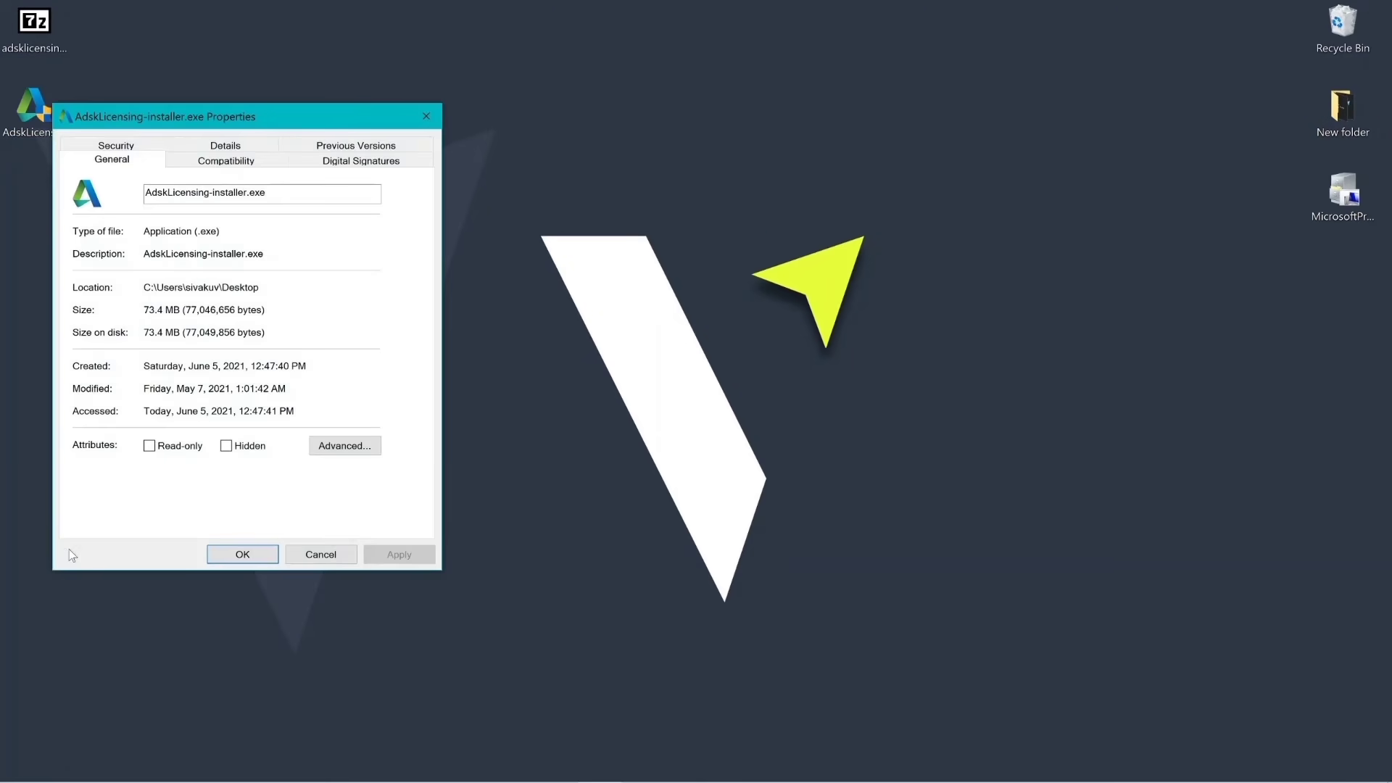
left_click(233, 554)
right_click(40, 113)
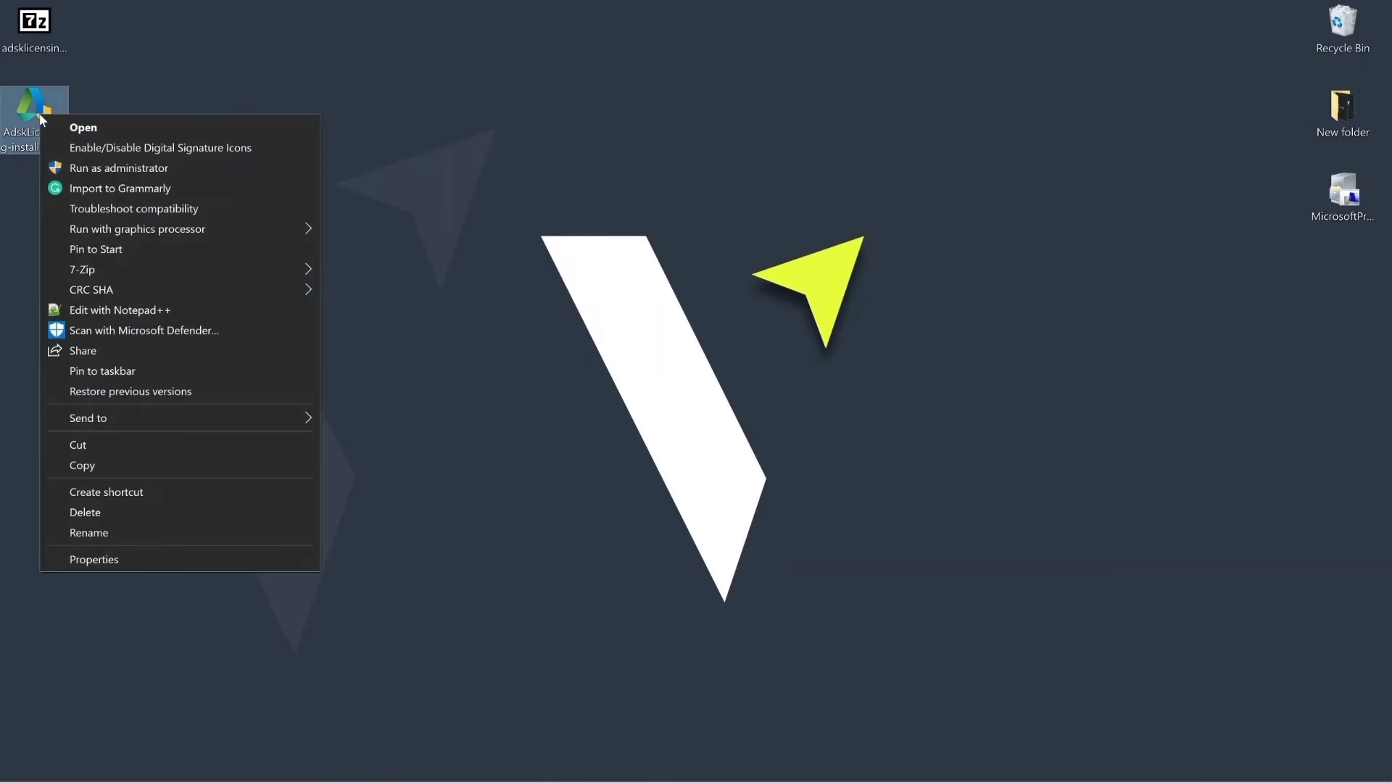
left_click(76, 168)
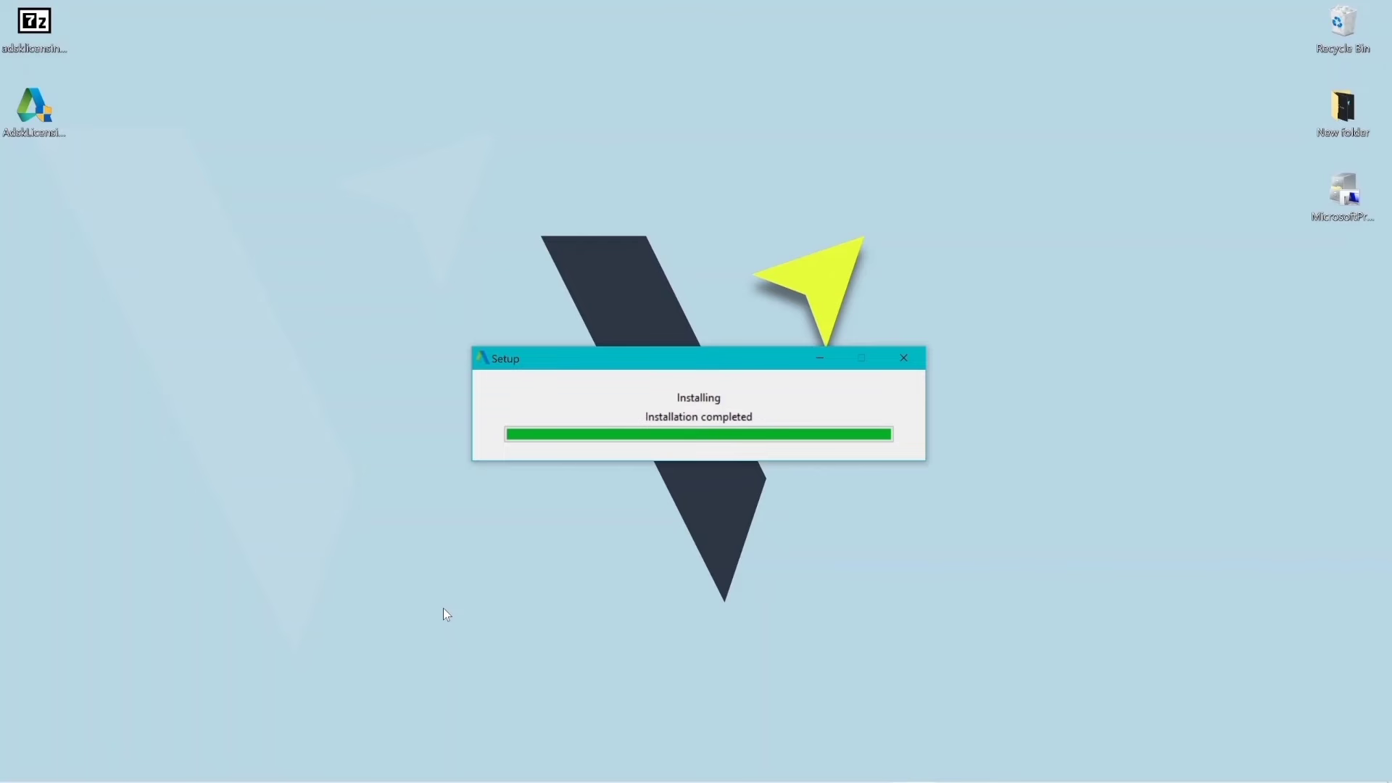
Step: Verify the recreated AdskLicensing folder under Autodesk Shared and close File Explorer
left_click(599, 761)
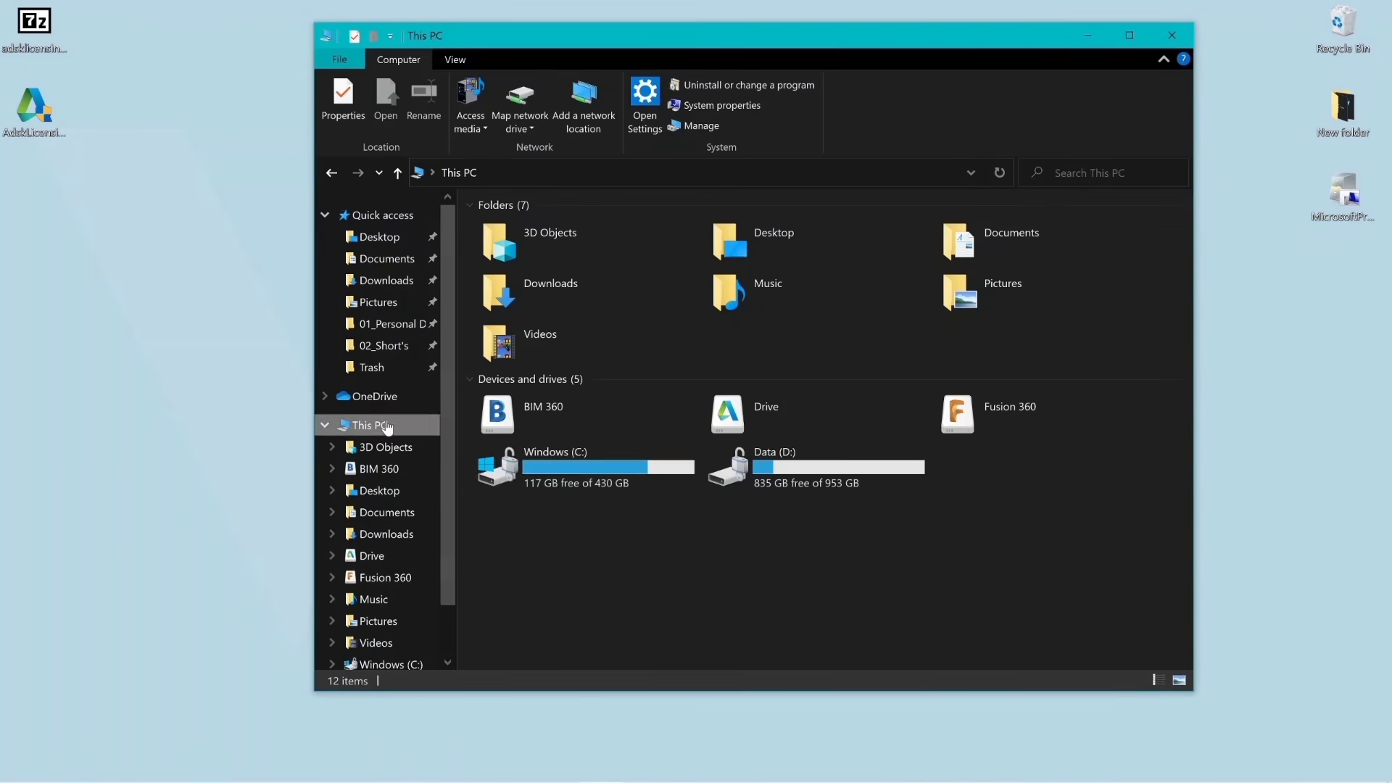
double_click(533, 452)
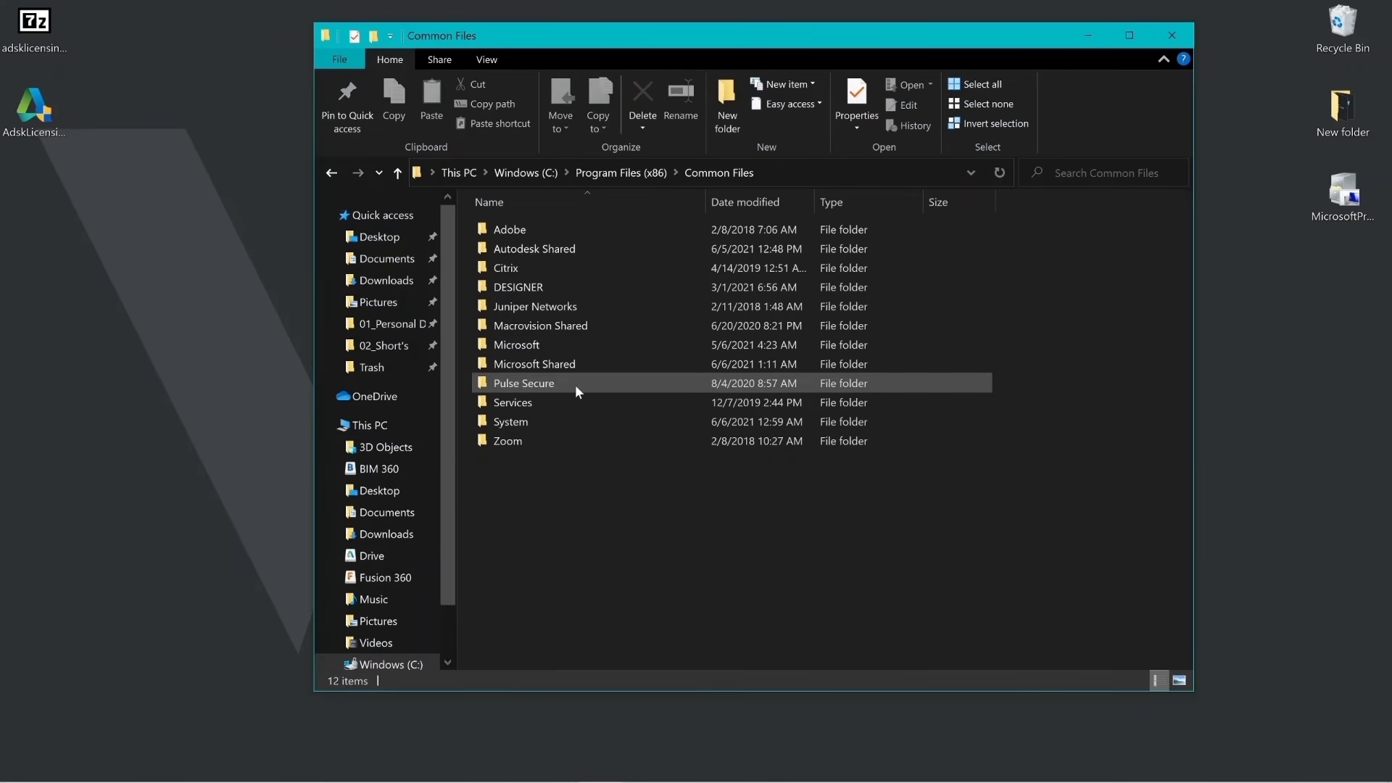
double_click(615, 246)
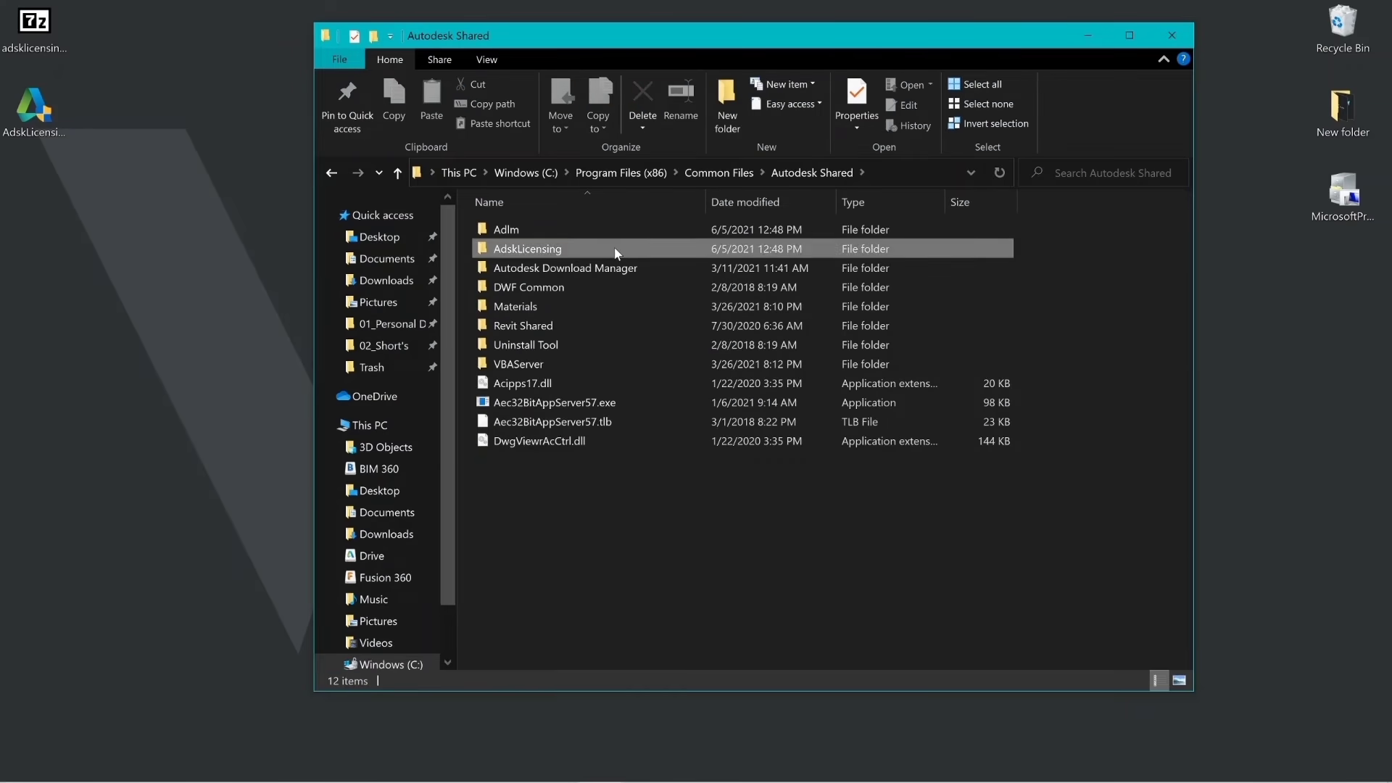
double_click(614, 248)
key("alt+F4")
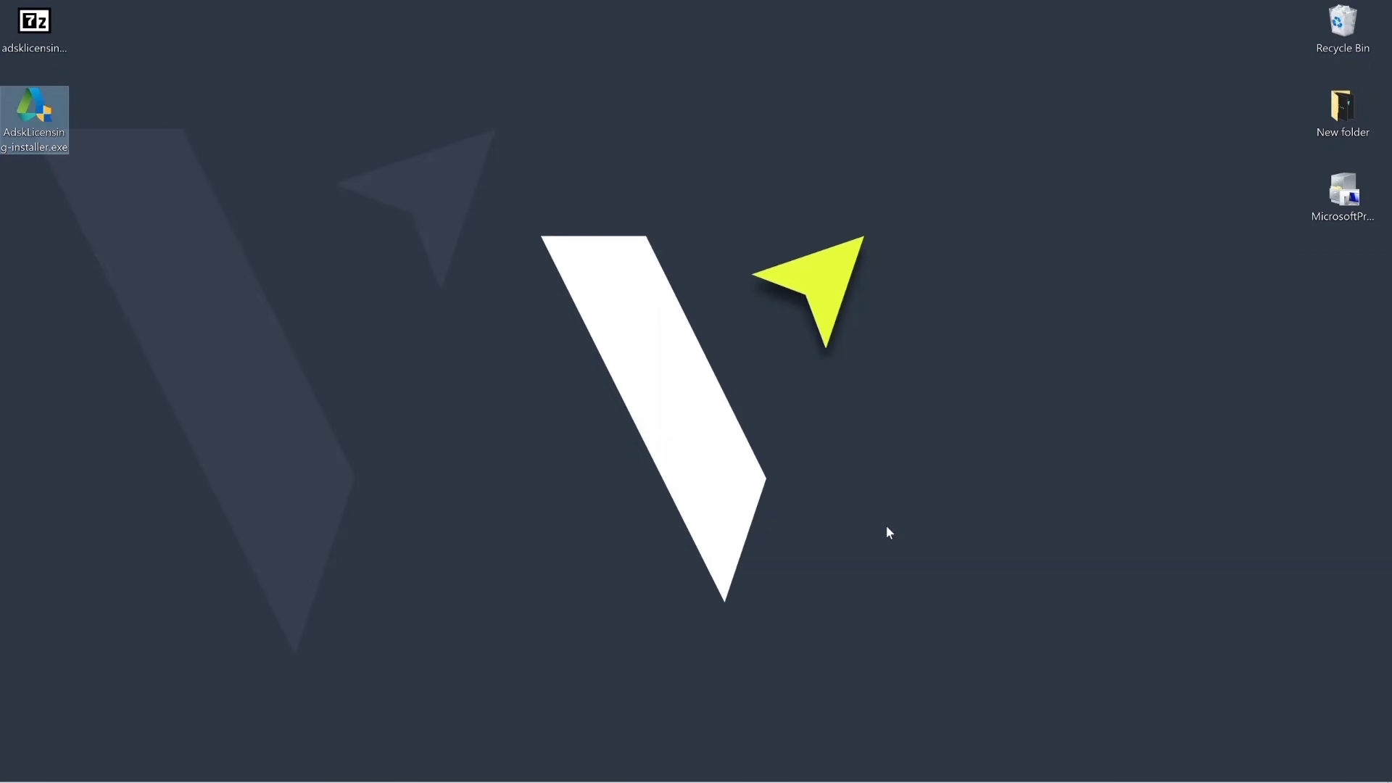